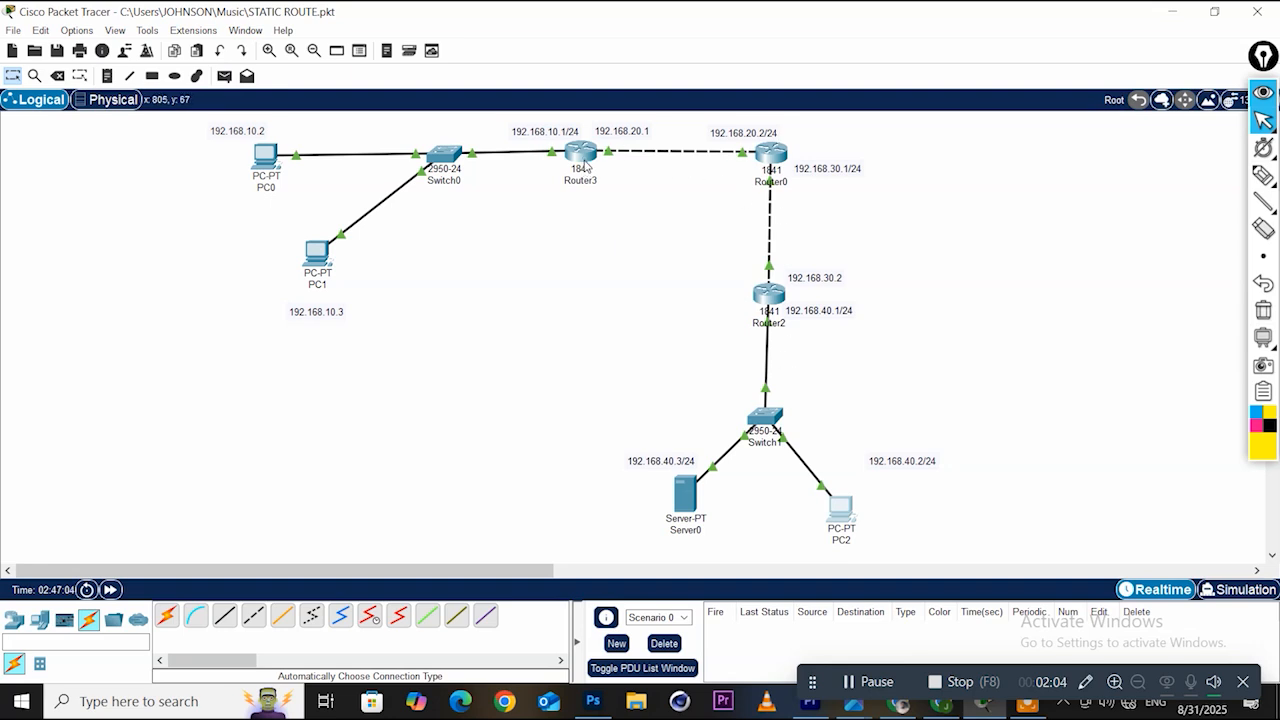
Open Router3's command-line interface and enter privileged EXEC mode
{"action": "mouse_move", "coordinate": [586, 167]}
{"action": "left_click", "coordinate": [588, 158]}
{"action": "key", "text": "Return"}
{"action": "key", "text": "Return"}
{"action": "key", "text": "Return"}
{"action": "key", "text": "Return"}
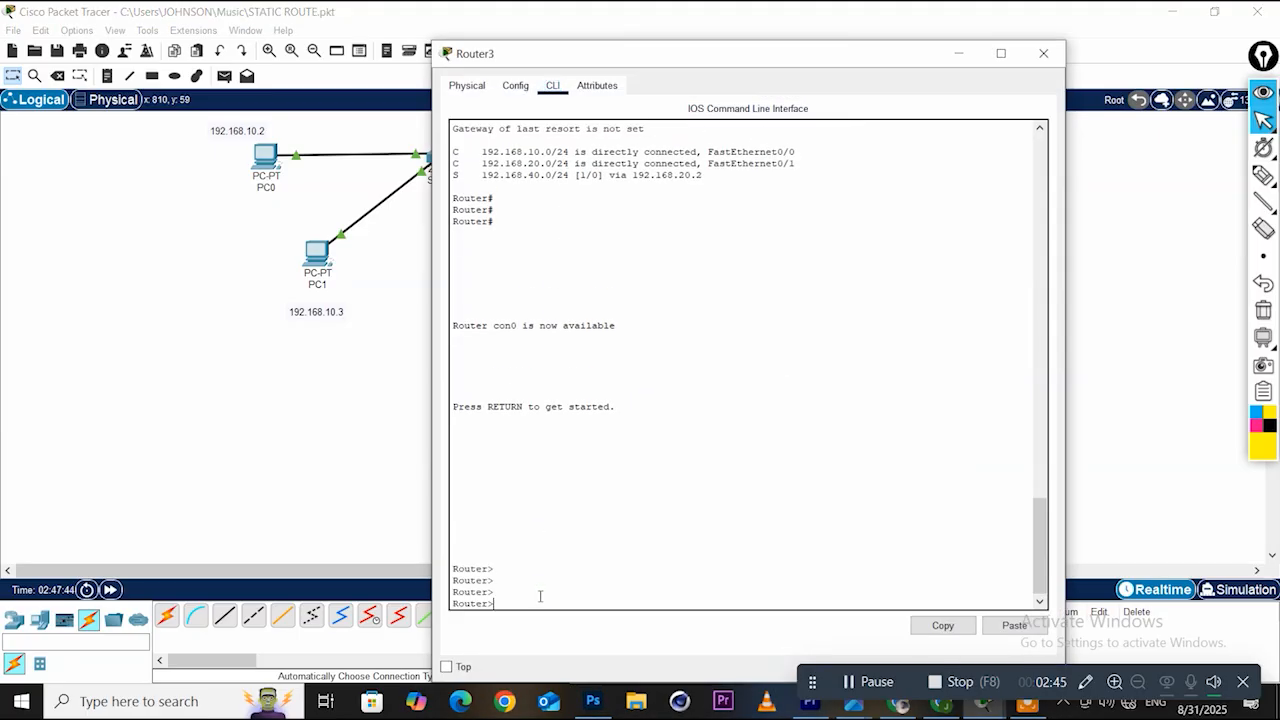
{"action": "type", "text": "EN"}
{"action": "key", "text": "Return"}
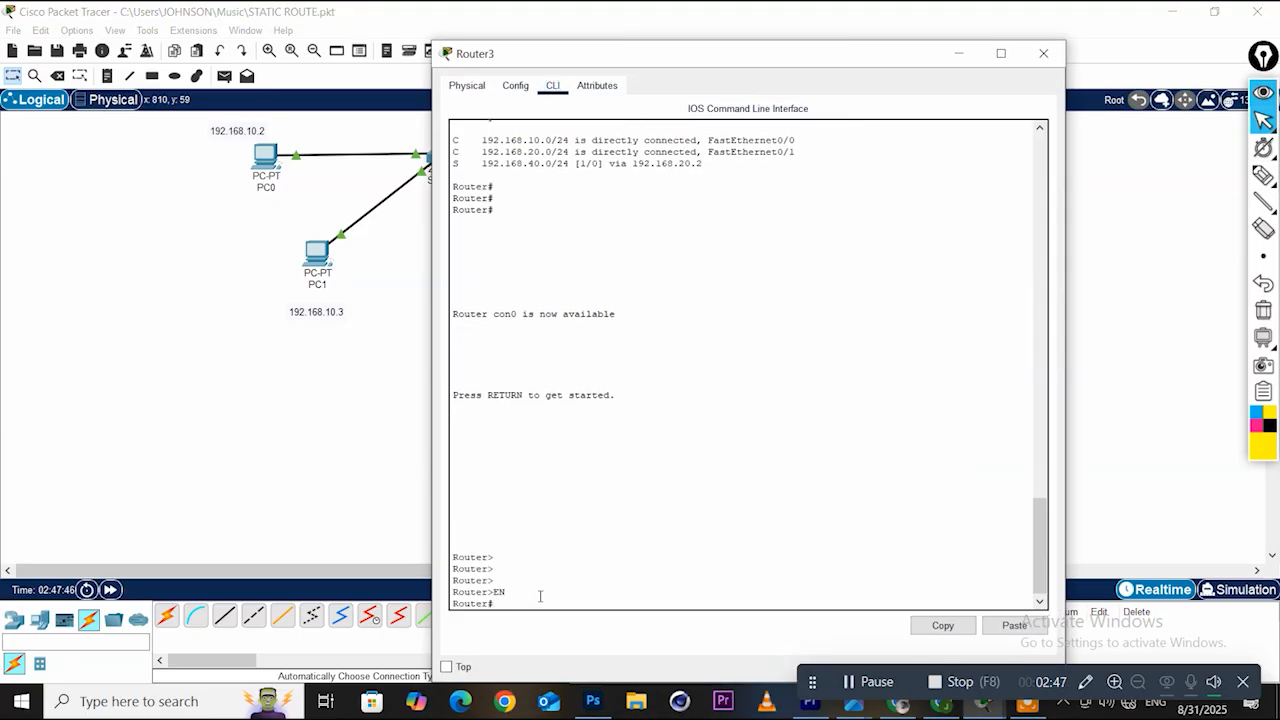
Display Router3's IP routing table with show ip route and examine its static route entry
{"action": "type", "text": "SHOW"}
{"action": "key", "text": "BackSpace"}
{"action": "key", "text": "BackSpace"}
{"action": "type", "text": "show ip route"}
{"action": "key", "text": "Return"}
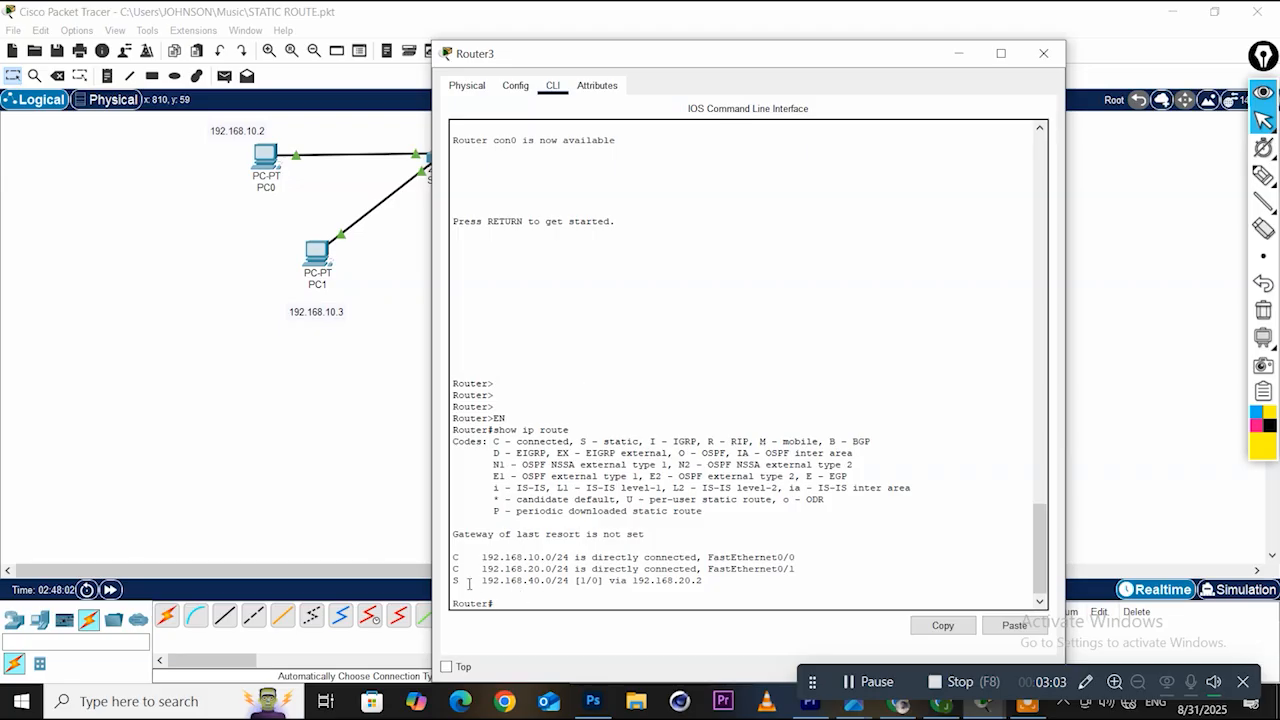
{"action": "double_click", "coordinate": [456, 580]}
{"action": "left_click_drag", "start_coordinate": [691, 62], "coordinate": [425, 70]}
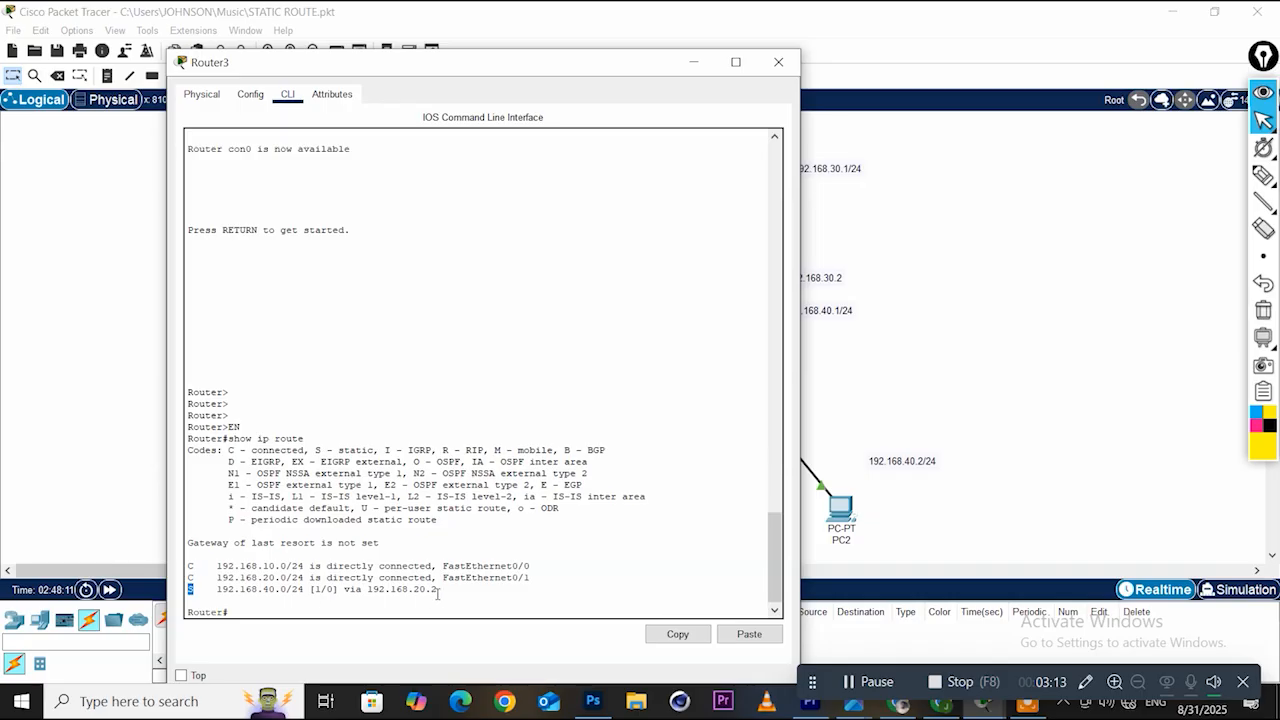
Copy the static route entry for 192.168.40.0/24 via 192.168.20.2 from Router3's routing table
{"action": "left_click_drag", "start_coordinate": [441, 590], "coordinate": [216, 597]}
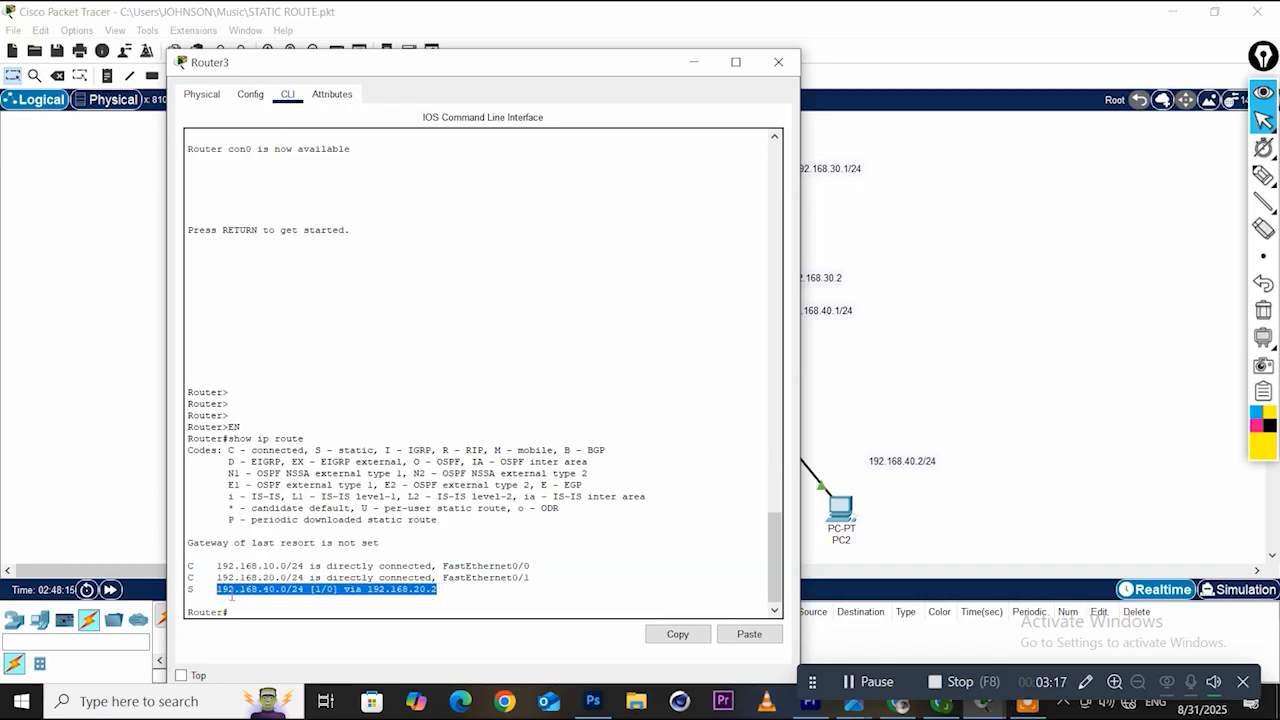
{"action": "right_click", "coordinate": [232, 598]}
{"action": "left_click", "coordinate": [270, 605]}
{"action": "left_click", "coordinate": [298, 611]}
Enter global configuration mode on Router3 with conf t
{"action": "key", "text": "Return"}
{"action": "key", "text": "Return"}
{"action": "key", "text": "Return"}
{"action": "type", "text": "conf "}
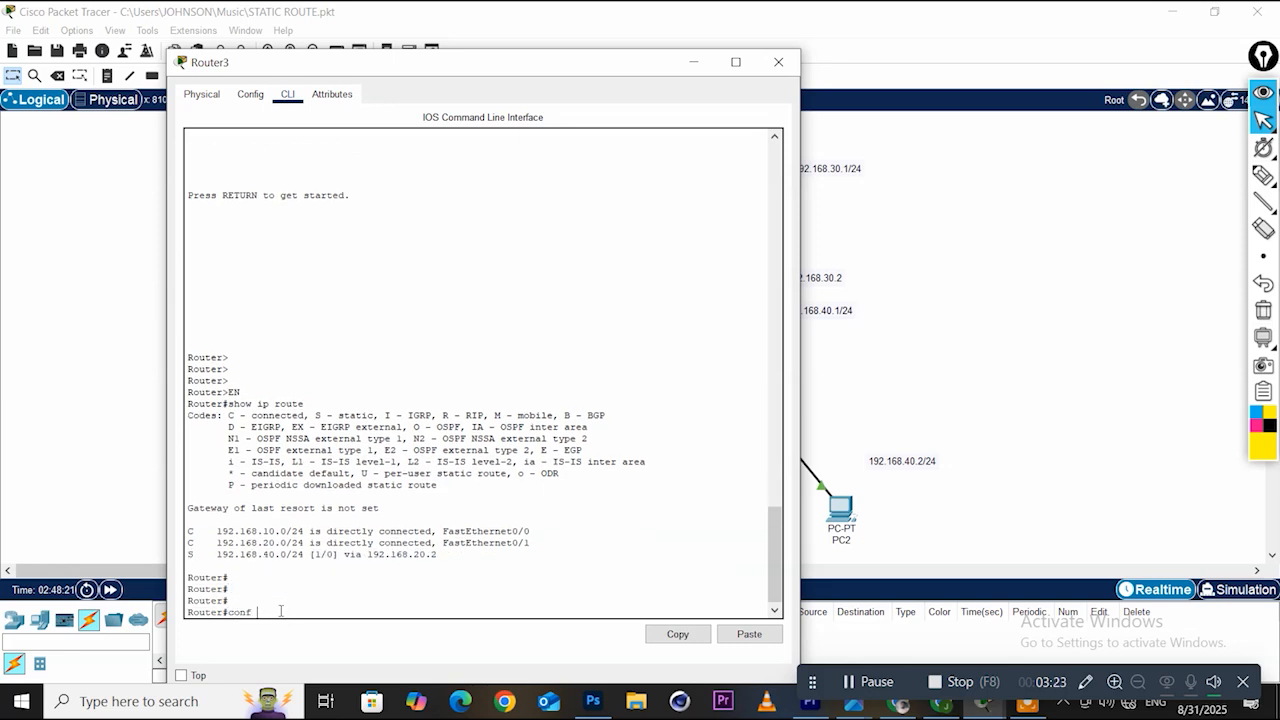
{"action": "type", "text": "t"}
{"action": "key", "text": "Return"}
{"action": "key", "text": "Return"}
{"action": "key", "text": "Return"}
{"action": "key", "text": "Return"}
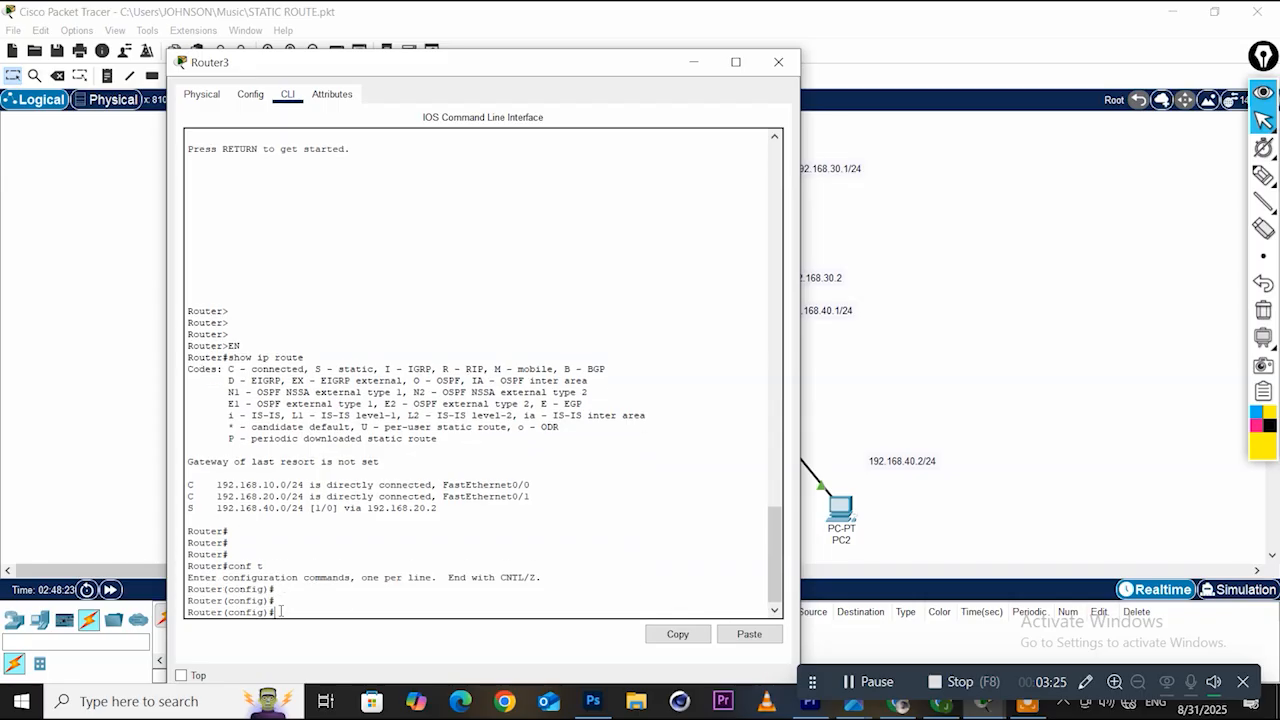
Try to remove the static route by running no ip route followed by the copied entry 192.168.40.0/24 [1/0] via 192.168.20.2
{"action": "right_click", "coordinate": [281, 611]}
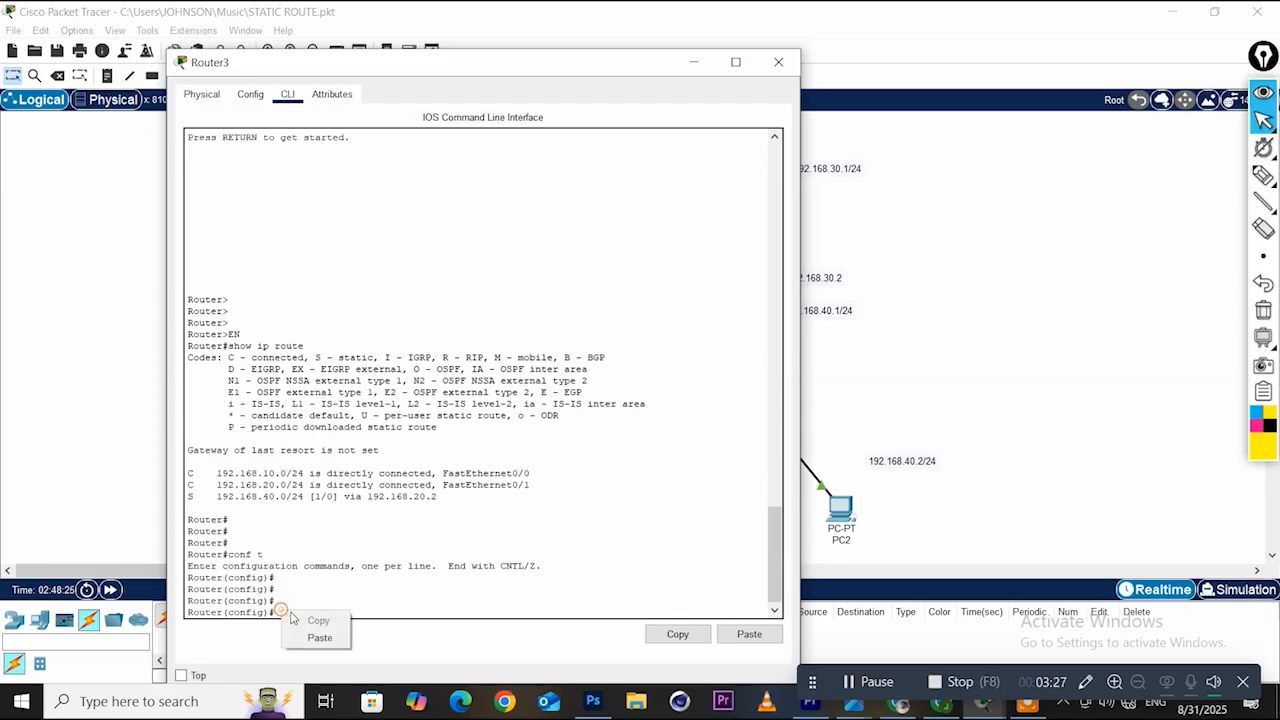
{"action": "left_click", "coordinate": [330, 633]}
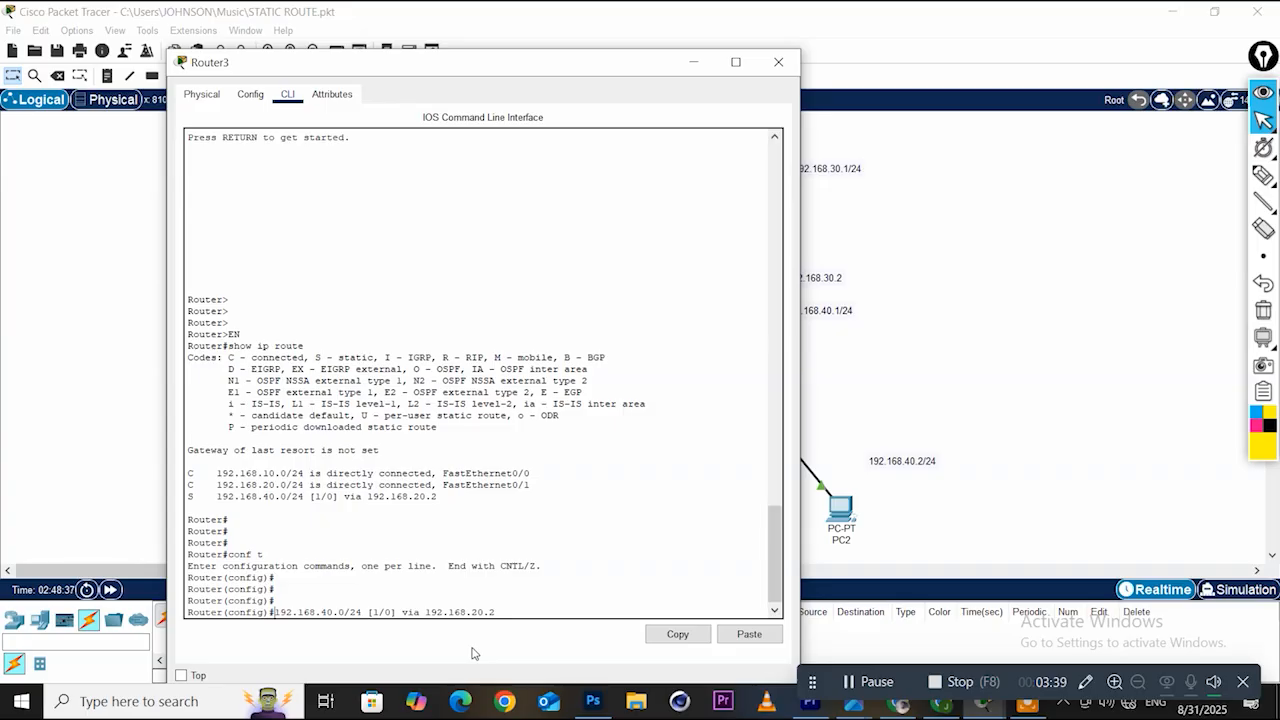
{"action": "type", "text": "no ip route"}
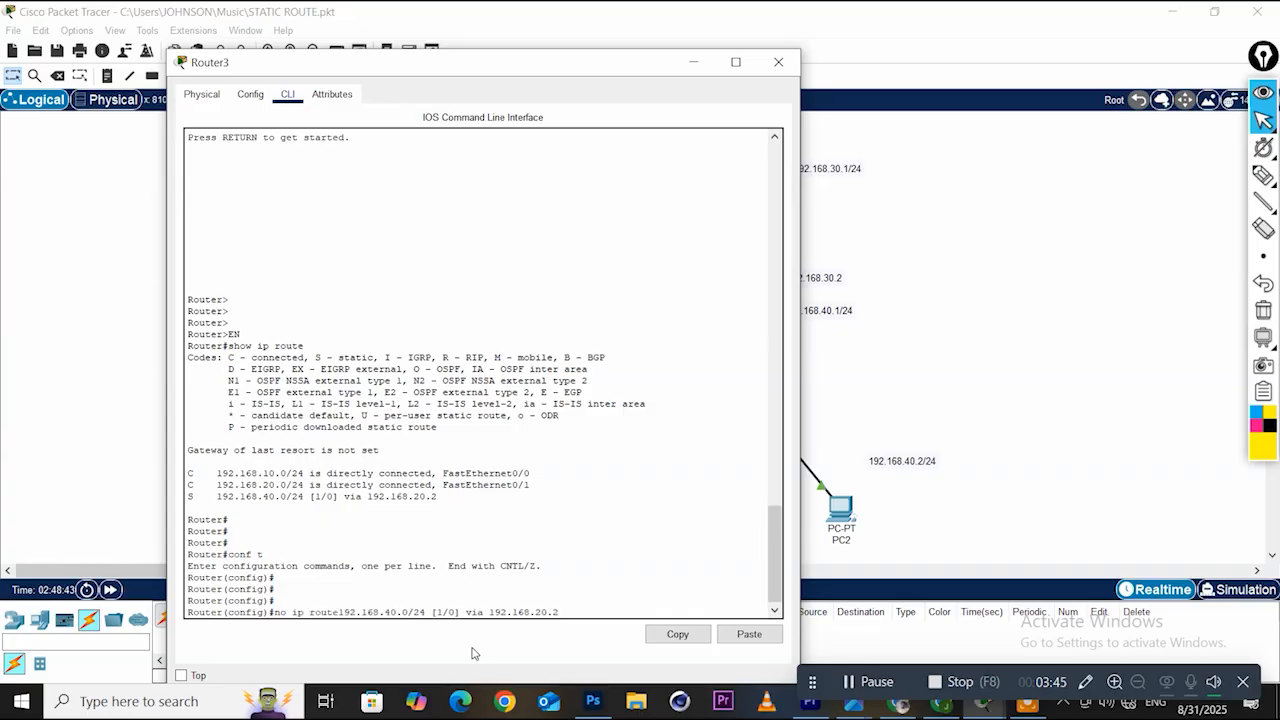
{"action": "key", "text": "Return"}
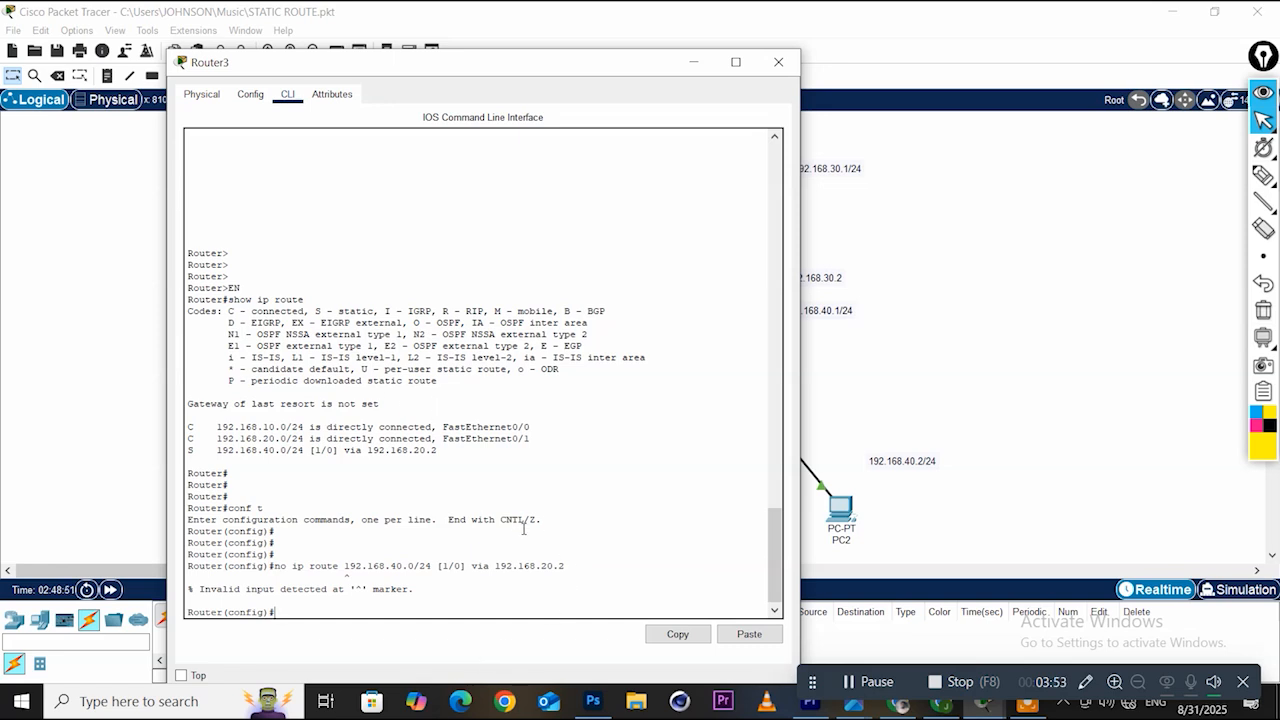
Copy the no ip route 192.168.40.0/24 [1/0] via 192.168.20.2 command and paste it at Router3's current configuration prompt
{"action": "left_click_drag", "start_coordinate": [568, 576], "coordinate": [286, 567]}
{"action": "left_click", "coordinate": [434, 564]}
{"action": "left_click_drag", "start_coordinate": [566, 567], "coordinate": [274, 567]}
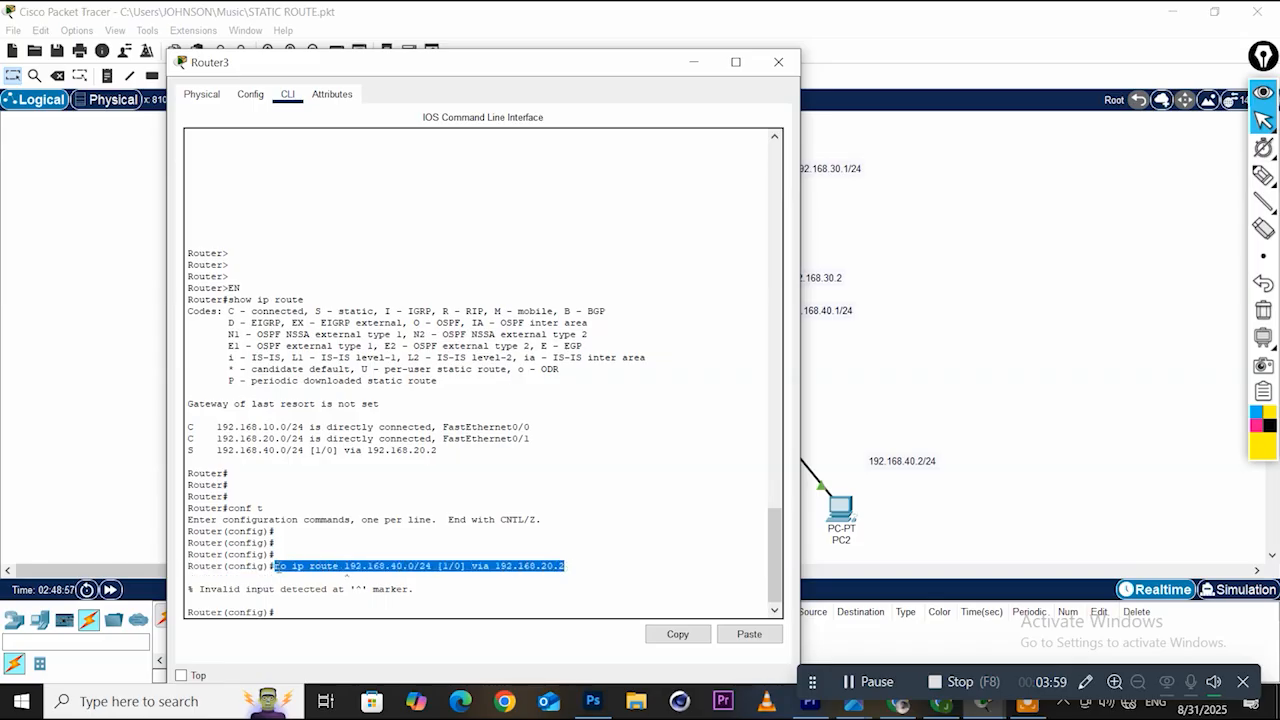
{"action": "right_click", "coordinate": [300, 562]}
{"action": "left_click", "coordinate": [316, 569]}
{"action": "left_click", "coordinate": [289, 607]}
{"action": "right_click", "coordinate": [288, 613]}
{"action": "left_click", "coordinate": [327, 640]}
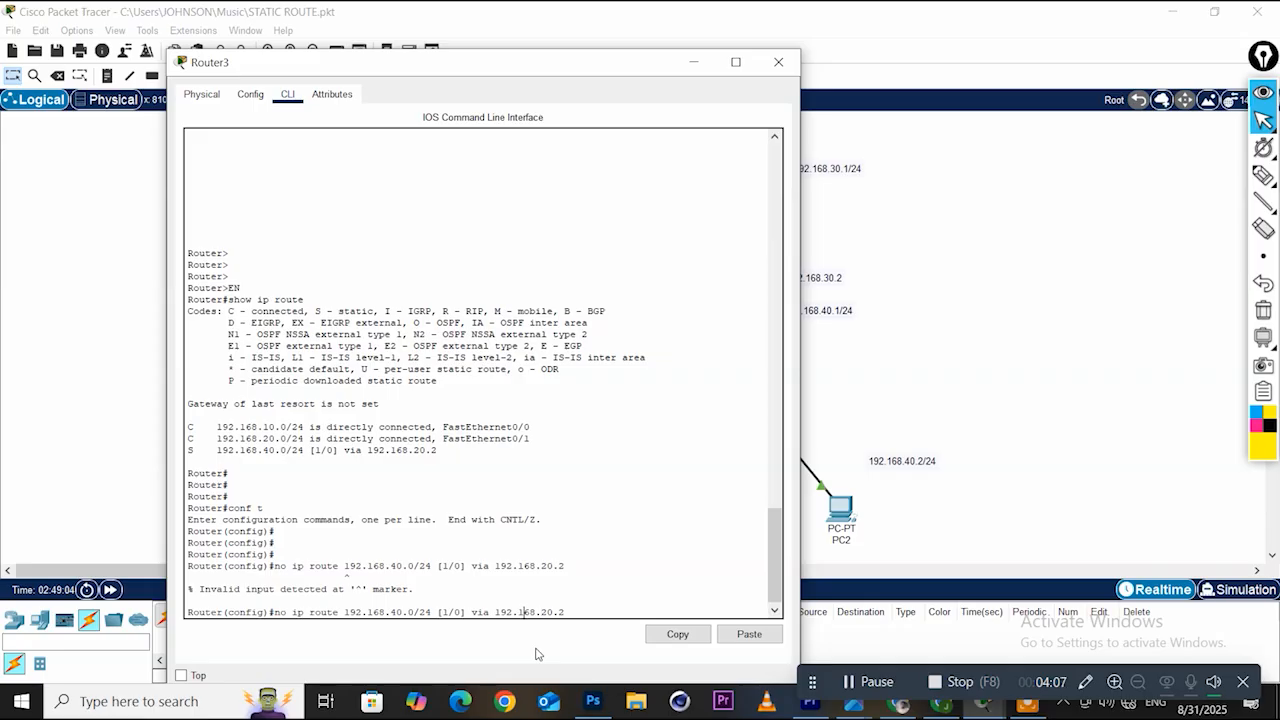
Trim the pasted command to no ip route 192.168.40.0 192.168.20.2 and try to remove the route with it
{"action": "key", "text": "BackSpace"}
{"action": "key", "text": "BackSpace"}
{"action": "key", "text": "BackSpace"}
{"action": "key", "text": "BackSpace"}
{"action": "key", "text": "BackSpace"}
{"action": "key", "text": "BackSpace"}
{"action": "key", "text": "BackSpace"}
{"action": "key", "text": "BackSpace"}
{"action": "key", "text": "BackSpace"}
{"action": "key", "text": "BackSpace"}
{"action": "key", "text": "BackSpace"}
{"action": "key", "text": "BackSpace"}
{"action": "key", "text": "BackSpace"}
{"action": "key", "text": "BackSpace"}
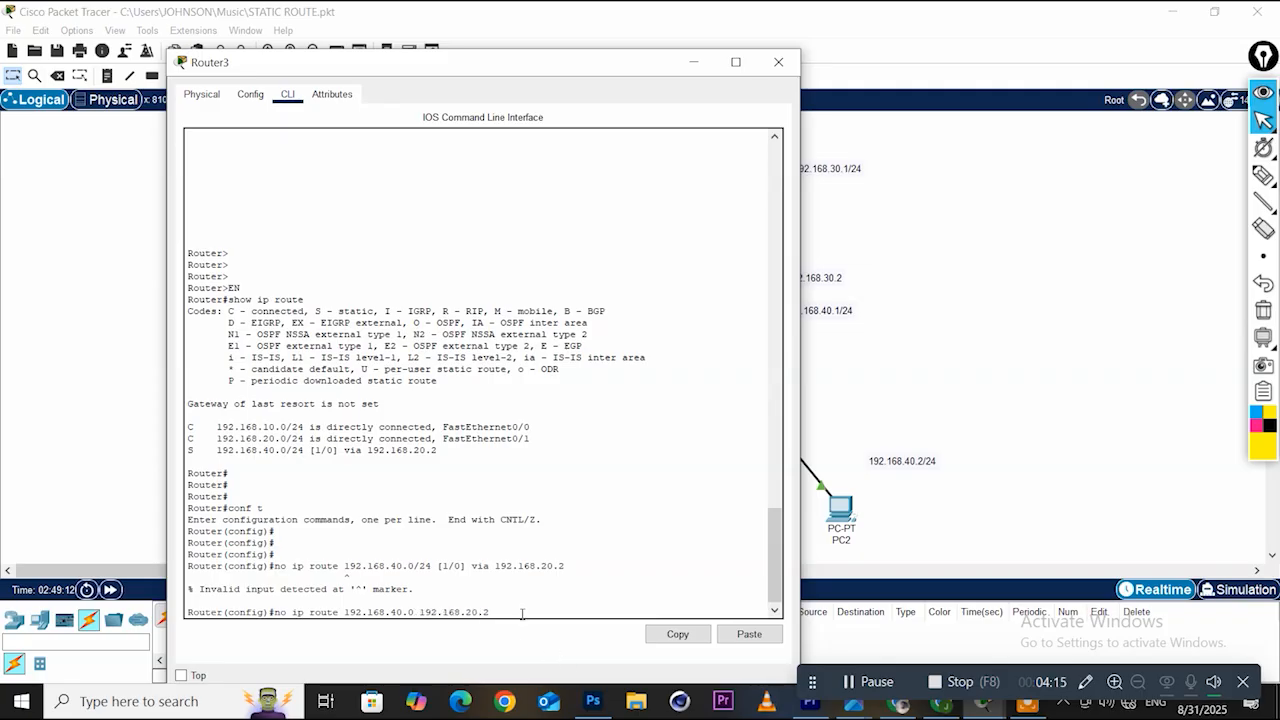
{"action": "key", "text": "Return"}
{"action": "key", "text": "Return"}
{"action": "key", "text": "Return"}
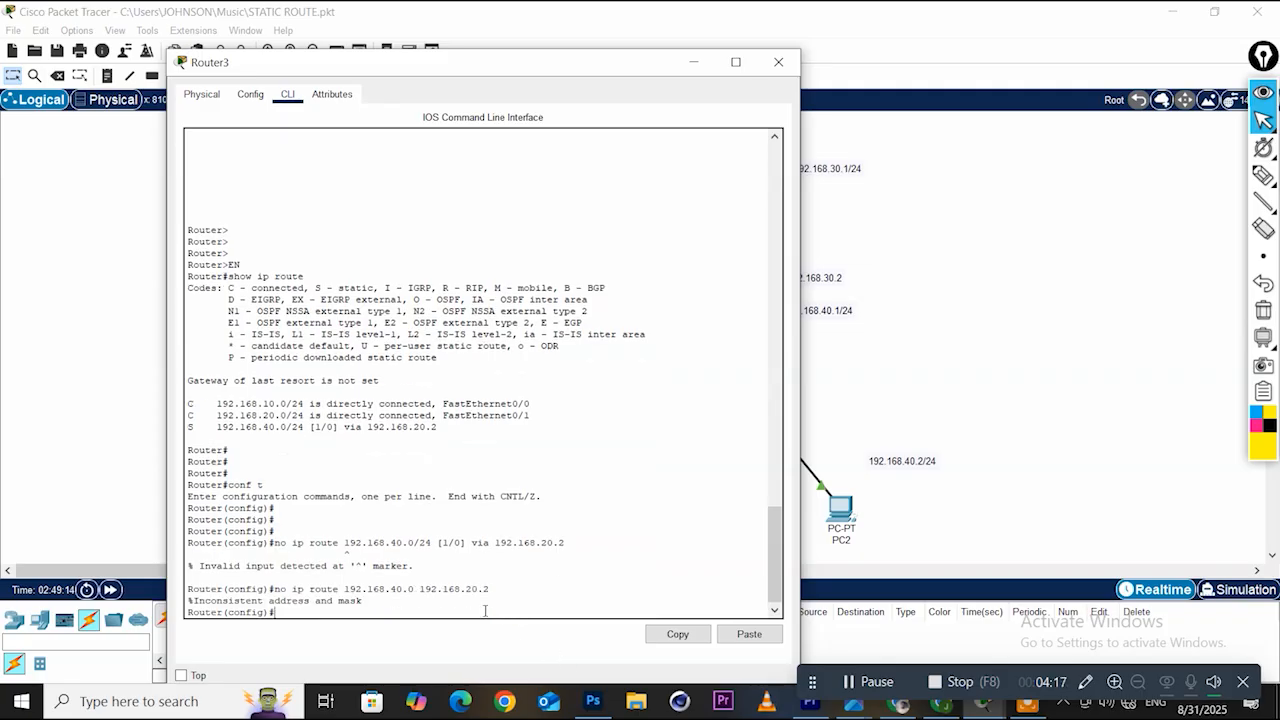
{"action": "key", "text": "Return"}
{"action": "key", "text": "Return"}
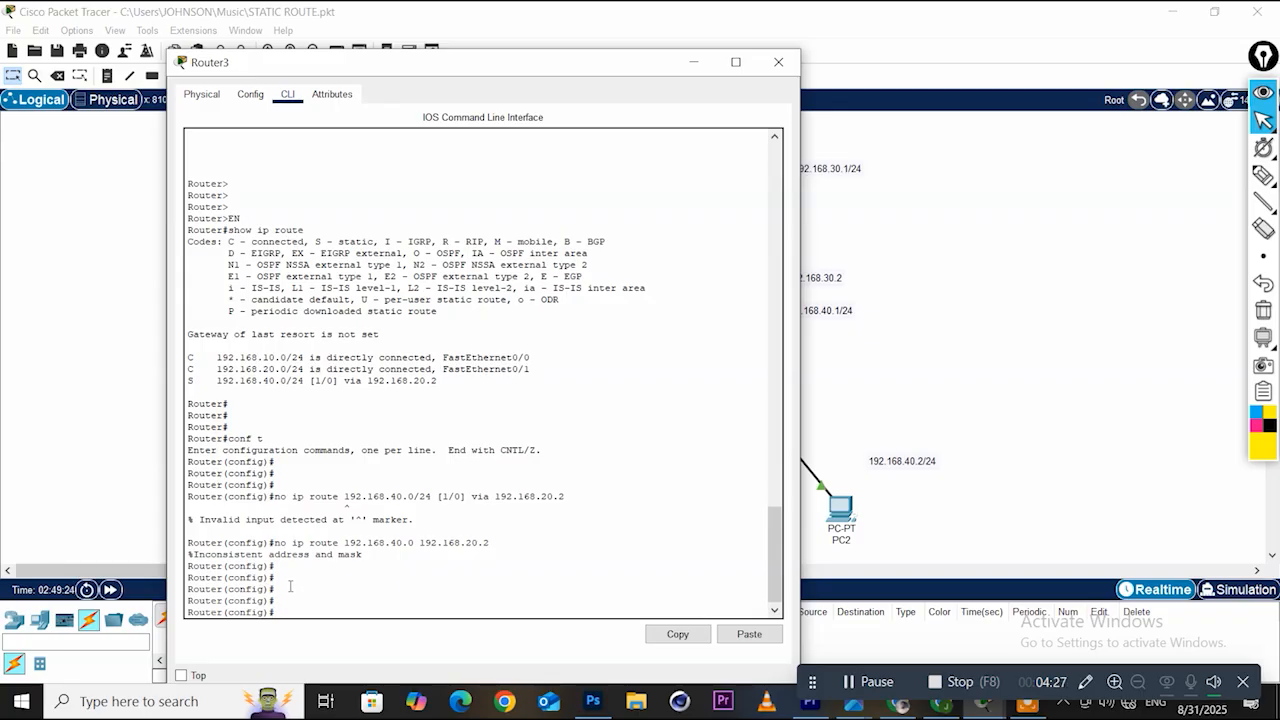
Copy the no ip route 192.168.40.0 192.168.20.2 command and paste it at the current configuration prompt
{"action": "left_click_drag", "start_coordinate": [490, 542], "coordinate": [275, 542]}
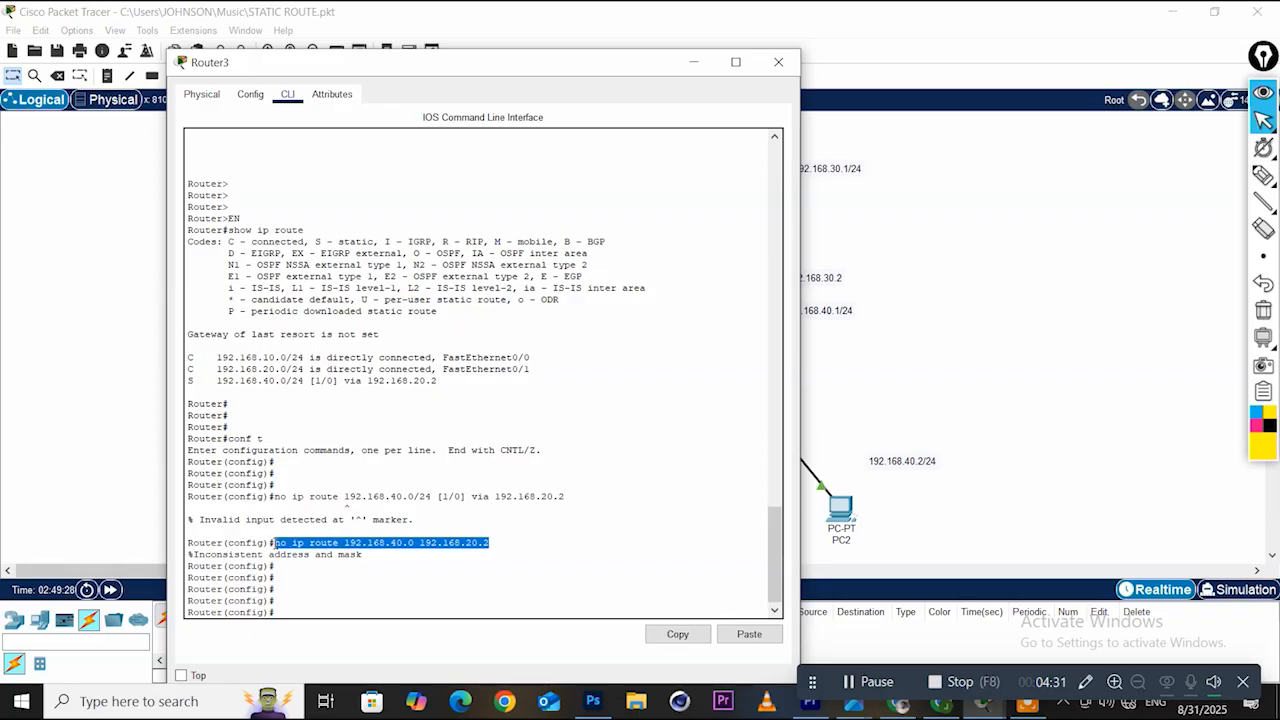
{"action": "right_click", "coordinate": [268, 542]}
{"action": "left_click", "coordinate": [312, 553]}
{"action": "left_click", "coordinate": [297, 611]}
{"action": "right_click", "coordinate": [298, 613]}
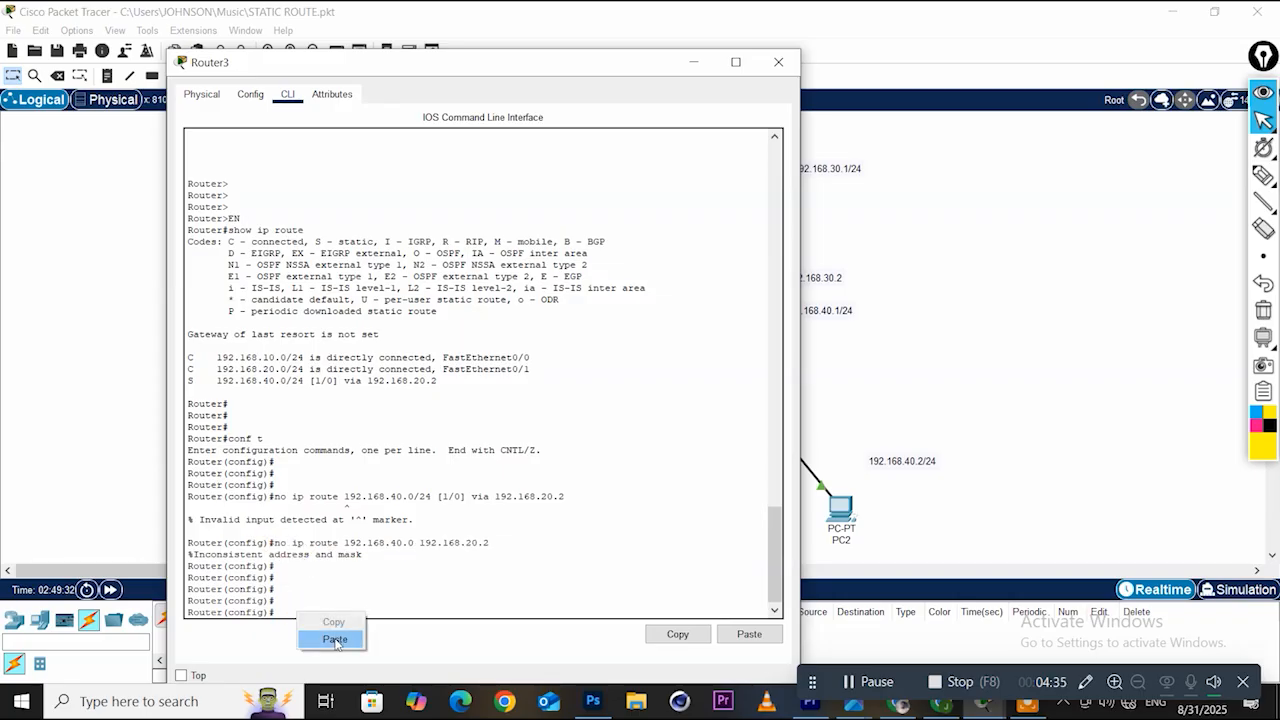
{"action": "left_click", "coordinate": [336, 640]}
Insert the subnet mask 255.255.255.0 after 192.168.40.0 in the pasted no ip route command
{"action": "left_click", "coordinate": [409, 611]}
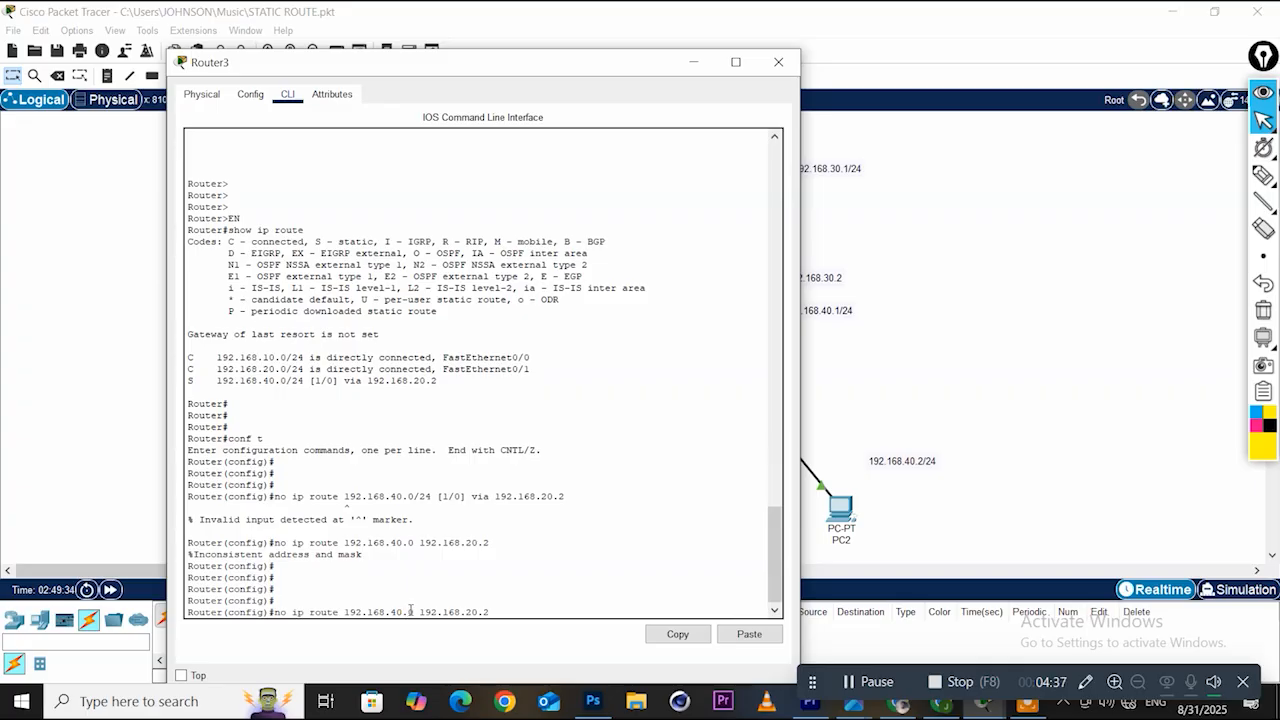
{"action": "key", "text": "Left"}
{"action": "key", "text": "Left"}
{"action": "key", "text": "Left"}
{"action": "key", "text": "Left"}
{"action": "key", "text": "Left"}
{"action": "type", "text": "255.255.255.0"}
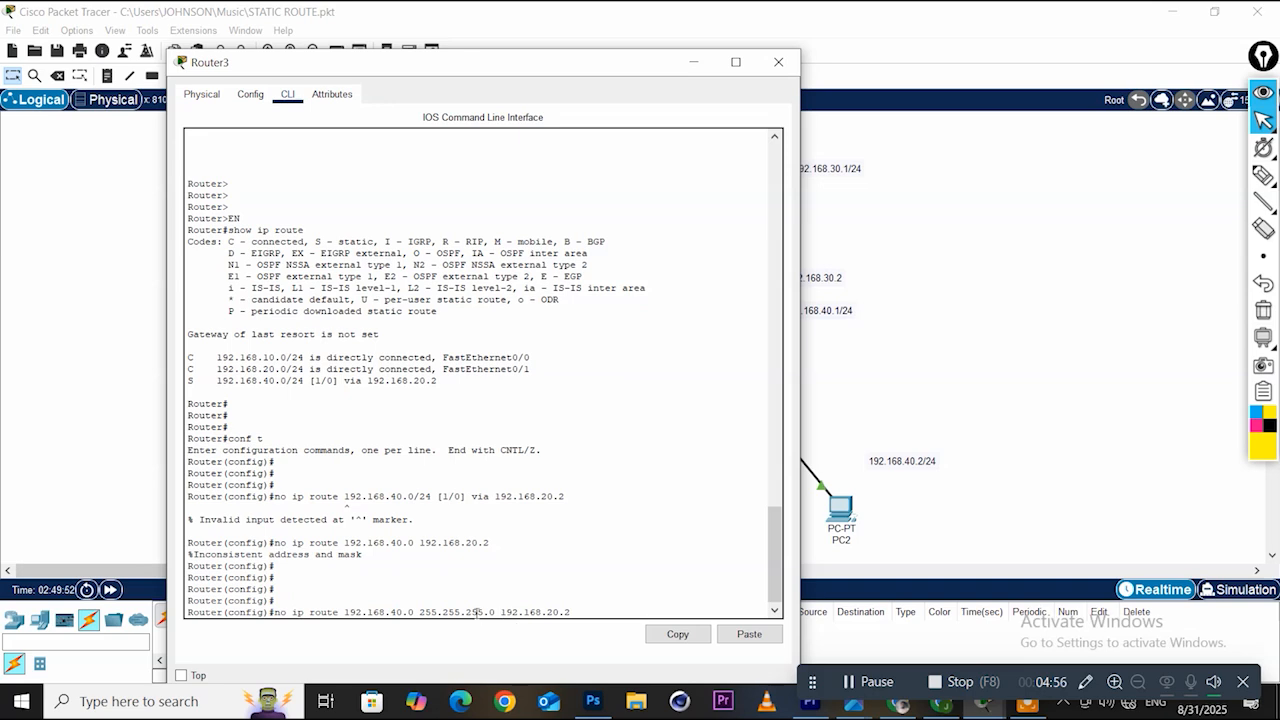
Compare the command with the static route entry, and run no ip route 192.168.40.0 255.255.255.0 192.168.20.2 on Router3
{"action": "scroll", "coordinate": [483, 604], "scroll_direction": "down", "scroll_amount": 1}
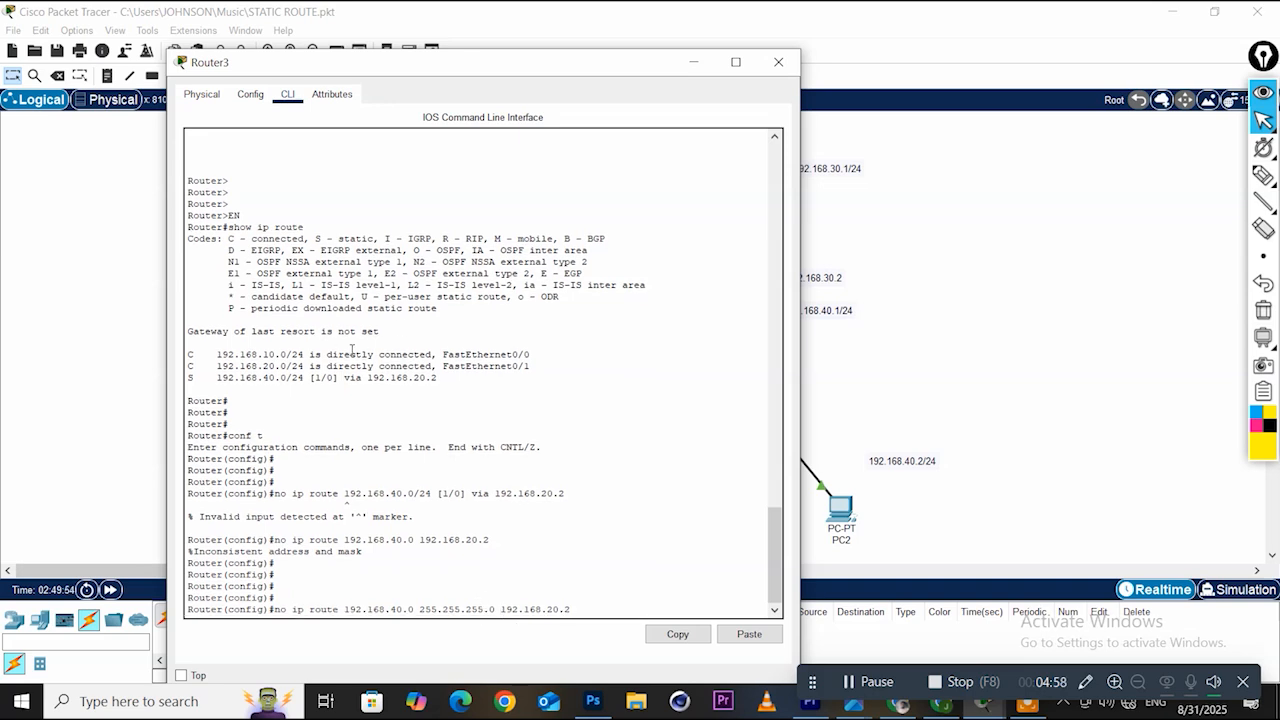
{"action": "left_click_drag", "start_coordinate": [439, 380], "coordinate": [176, 382]}
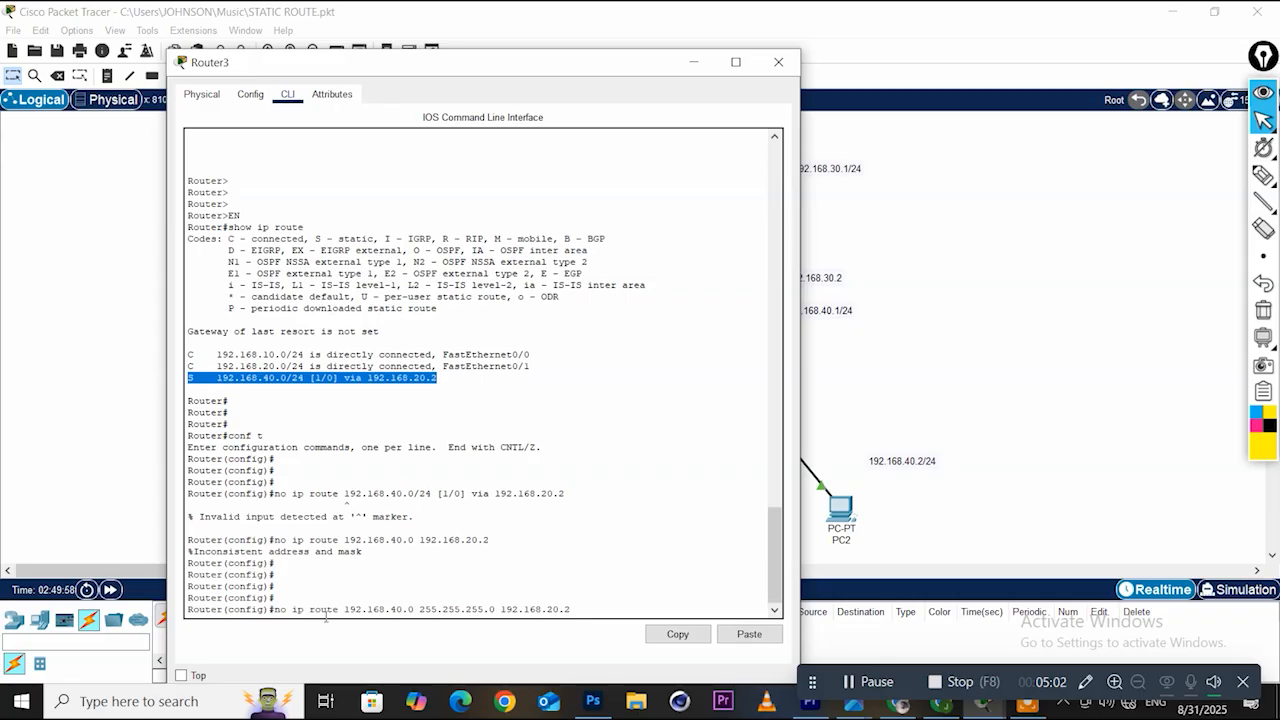
{"action": "left_click", "coordinate": [574, 609]}
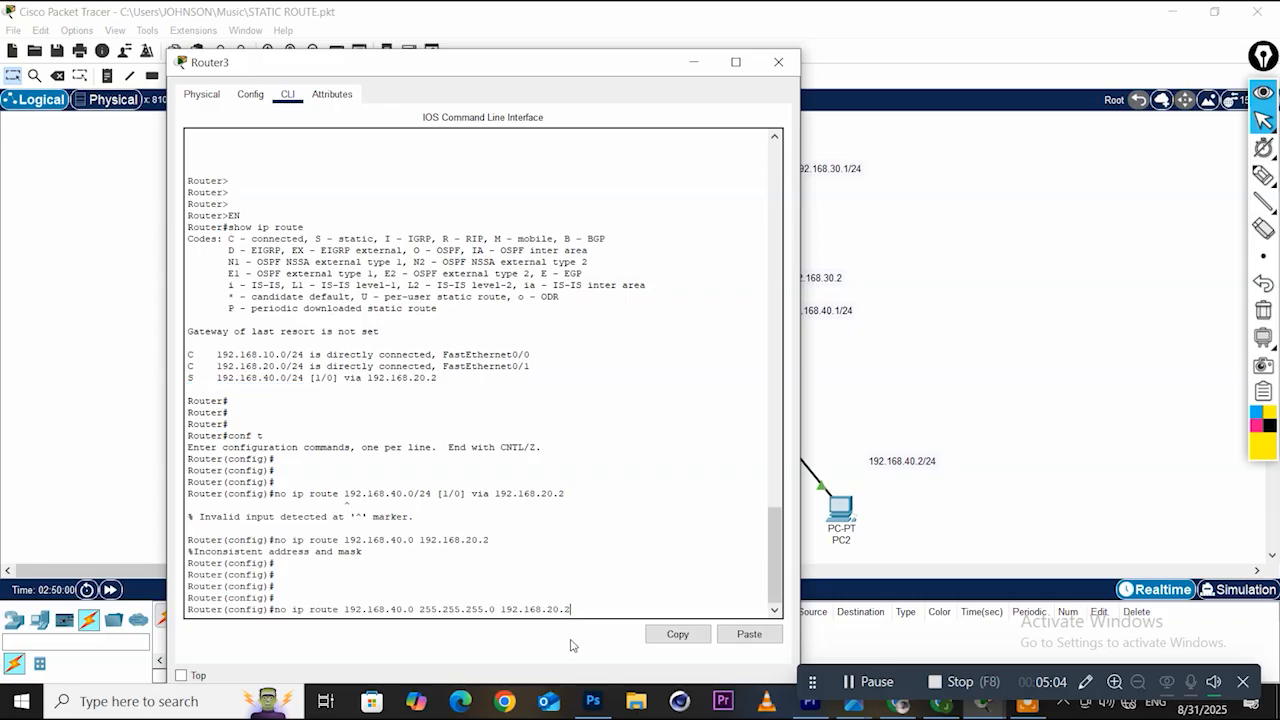
{"action": "key", "text": "Return"}
{"action": "key", "text": "Return"}
{"action": "key", "text": "Return"}
{"action": "key", "text": "Return"}
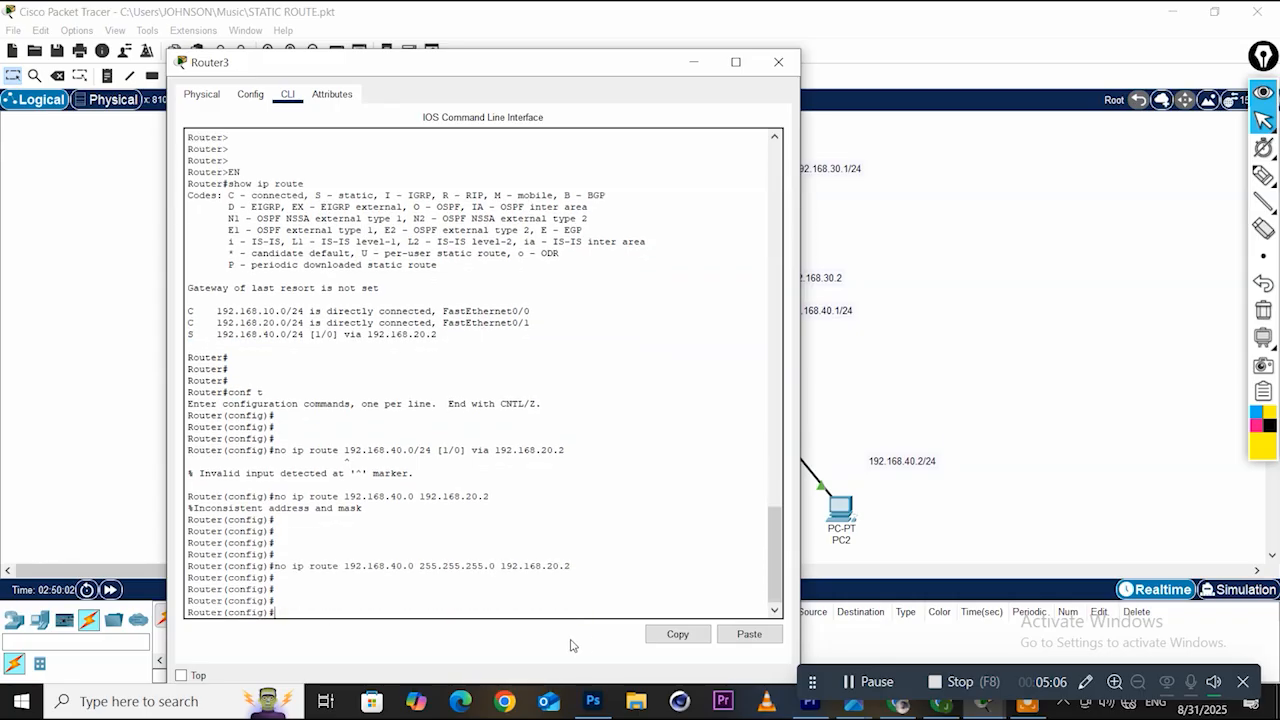
Check Router3's routing table from configuration mode with do show ip route, examining the listed routes
{"action": "type", "text": "do show ip route"}
{"action": "key", "text": "Return"}
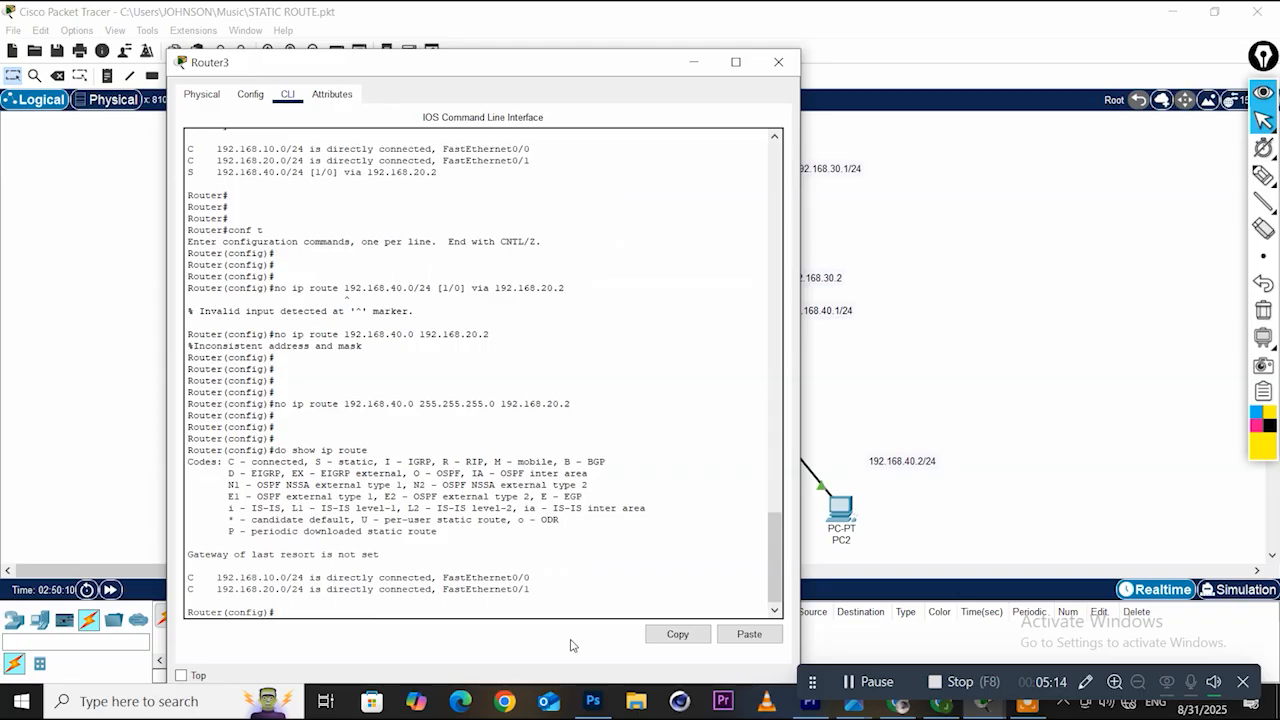
{"action": "key", "text": "Return"}
{"action": "key", "text": "Return"}
{"action": "left_click_drag", "start_coordinate": [535, 567], "coordinate": [180, 545]}
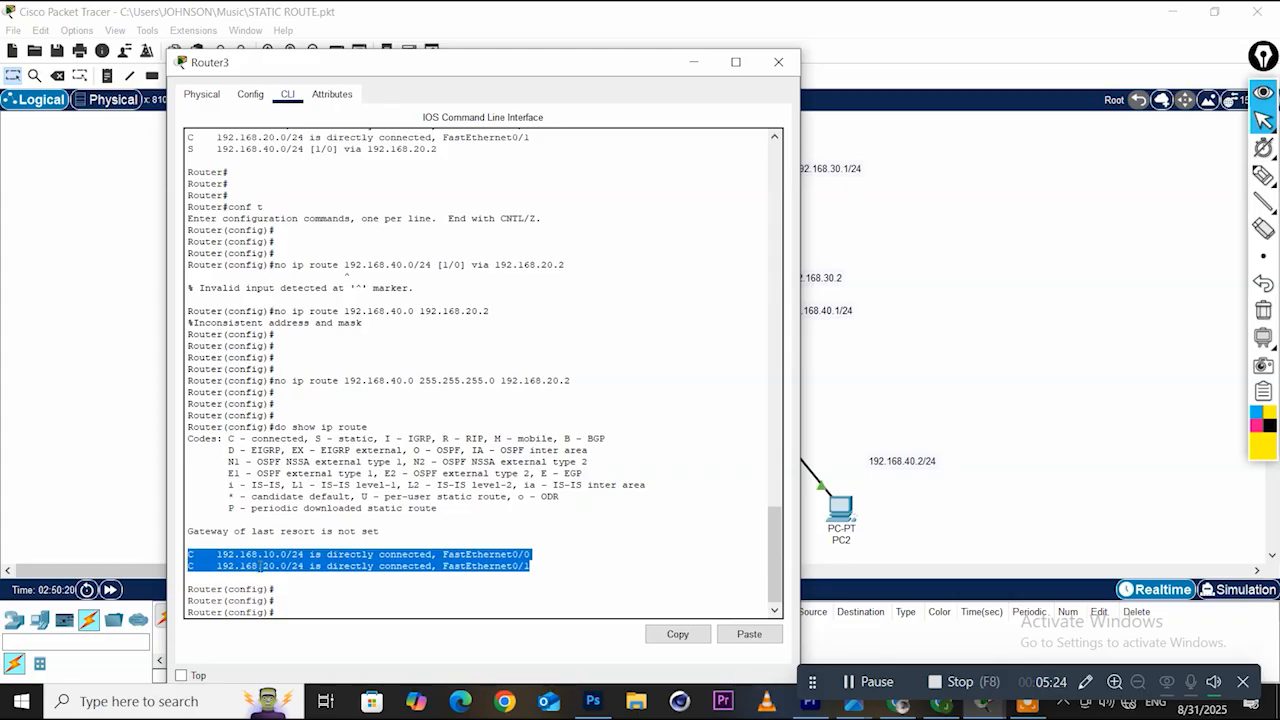
Switch from Router3 to Router0's command line and copy its earlier ip route 192.168.40.0 255.255.255.0 192.168.30.2 command
{"action": "left_click", "coordinate": [778, 62]}
{"action": "left_click", "coordinate": [772, 155]}
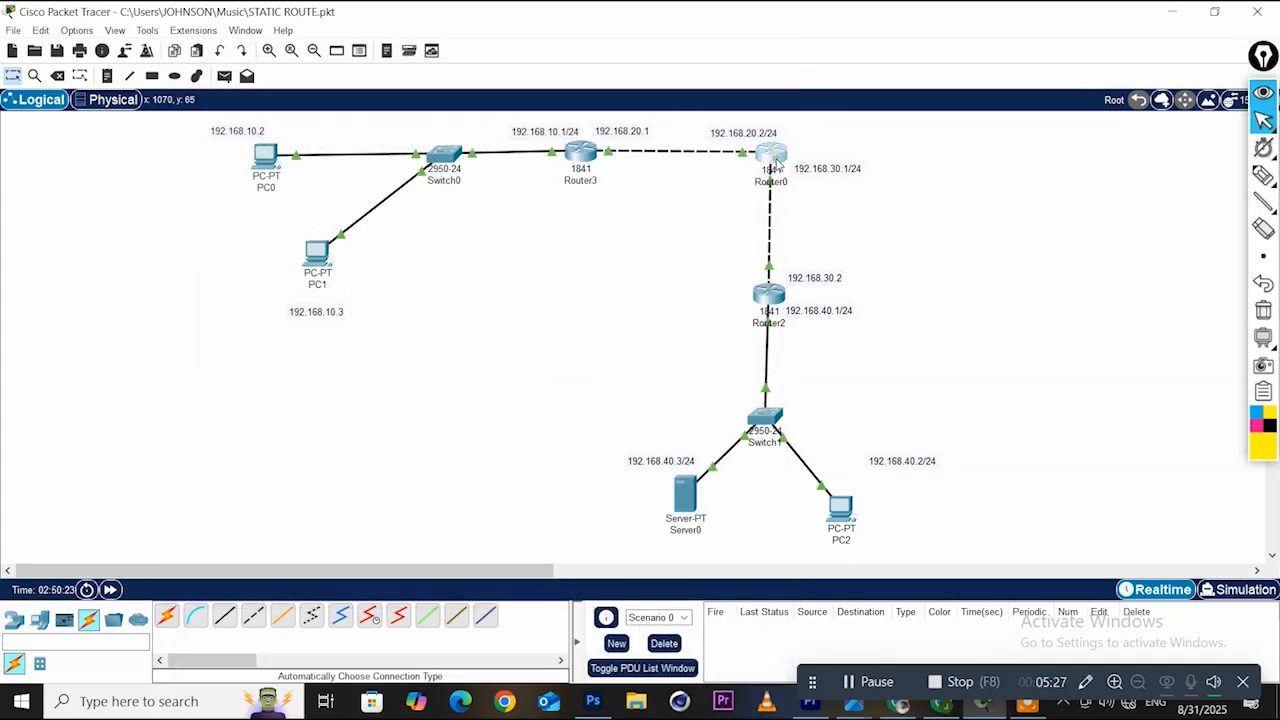
{"action": "scroll", "coordinate": [632, 410], "scroll_direction": "up", "scroll_amount": 9}
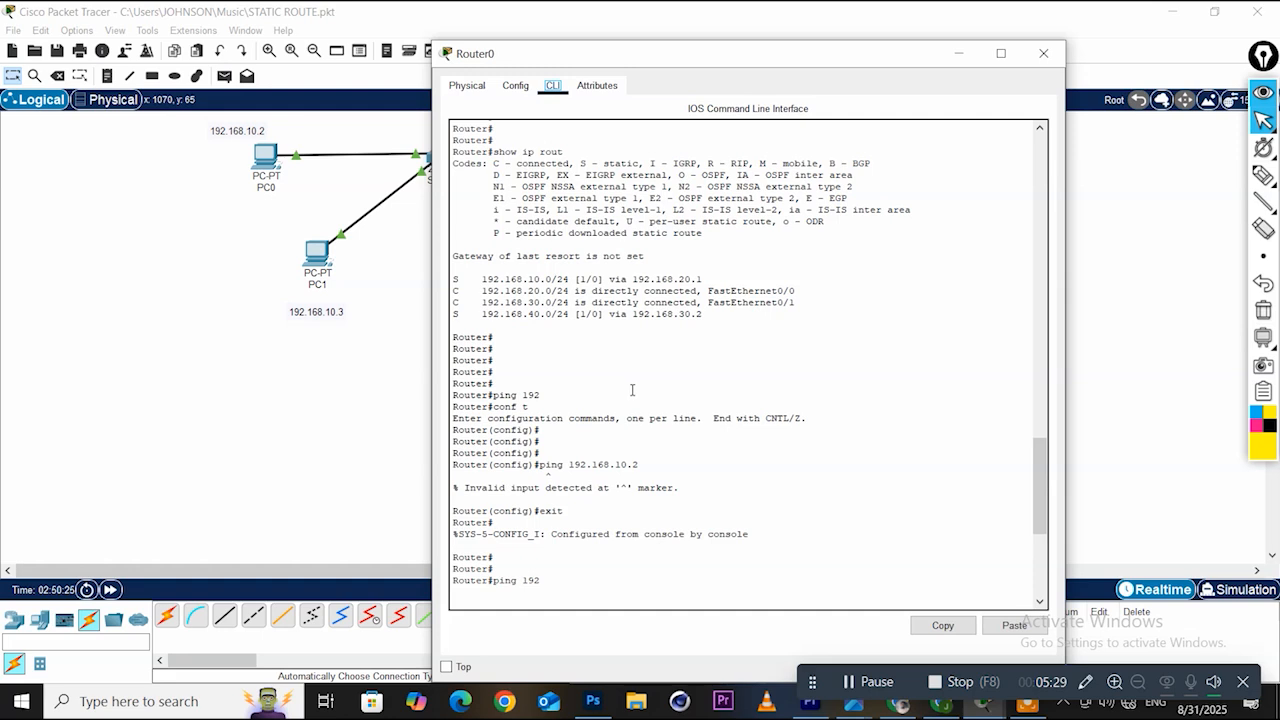
{"action": "scroll", "coordinate": [632, 390], "scroll_direction": "up", "scroll_amount": 9}
{"action": "scroll", "coordinate": [637, 385], "scroll_direction": "down", "scroll_amount": 4}
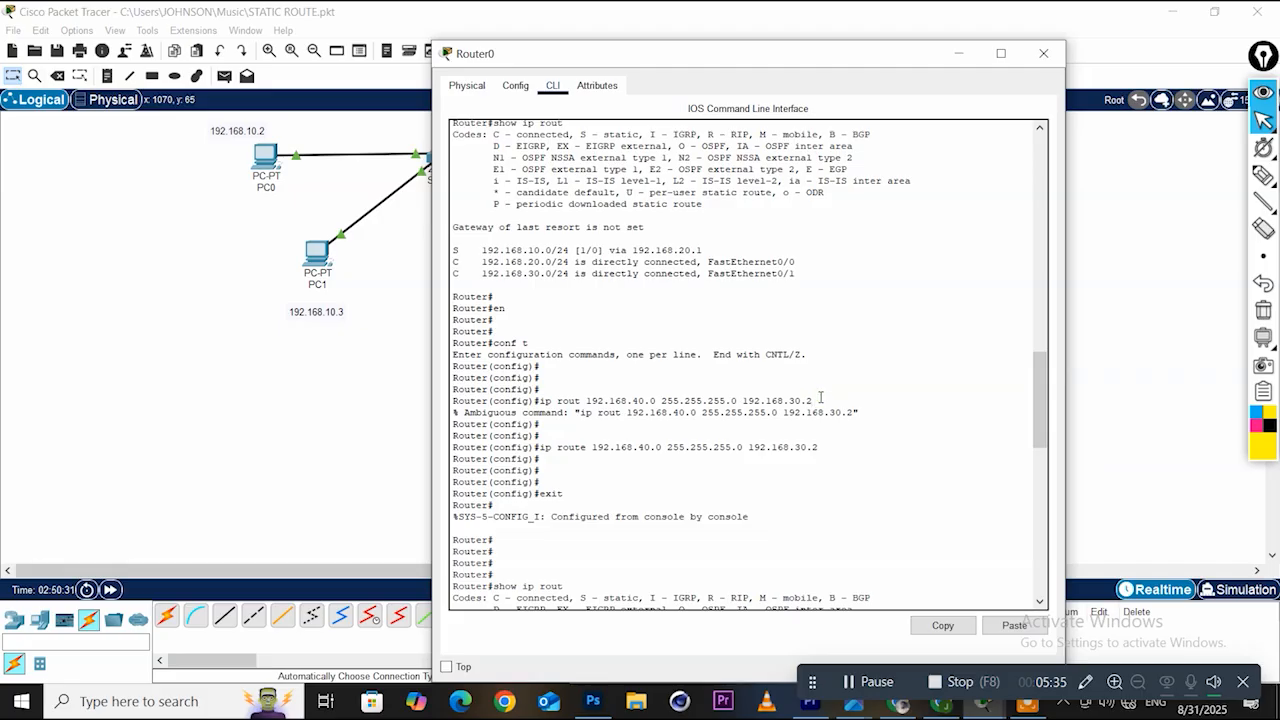
{"action": "scroll", "coordinate": [818, 400], "scroll_direction": "down", "scroll_amount": 3}
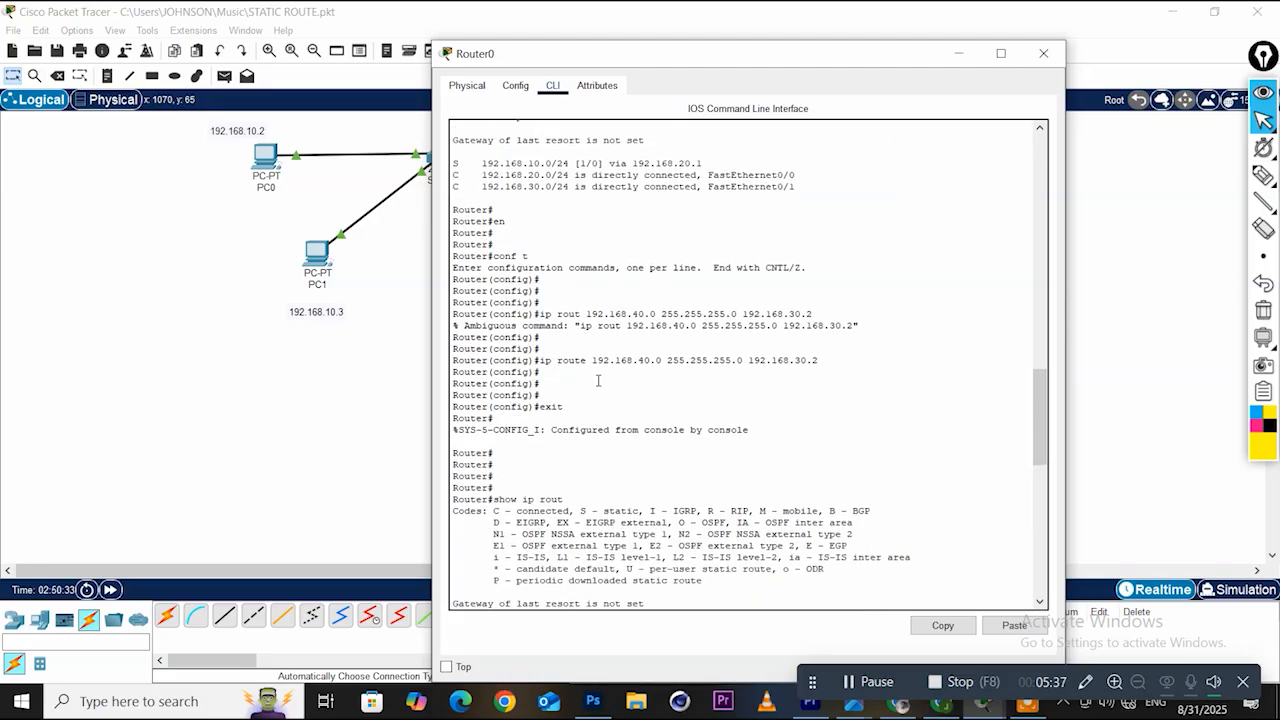
{"action": "left_click_drag", "start_coordinate": [822, 361], "coordinate": [541, 366]}
{"action": "right_click", "coordinate": [542, 366]}
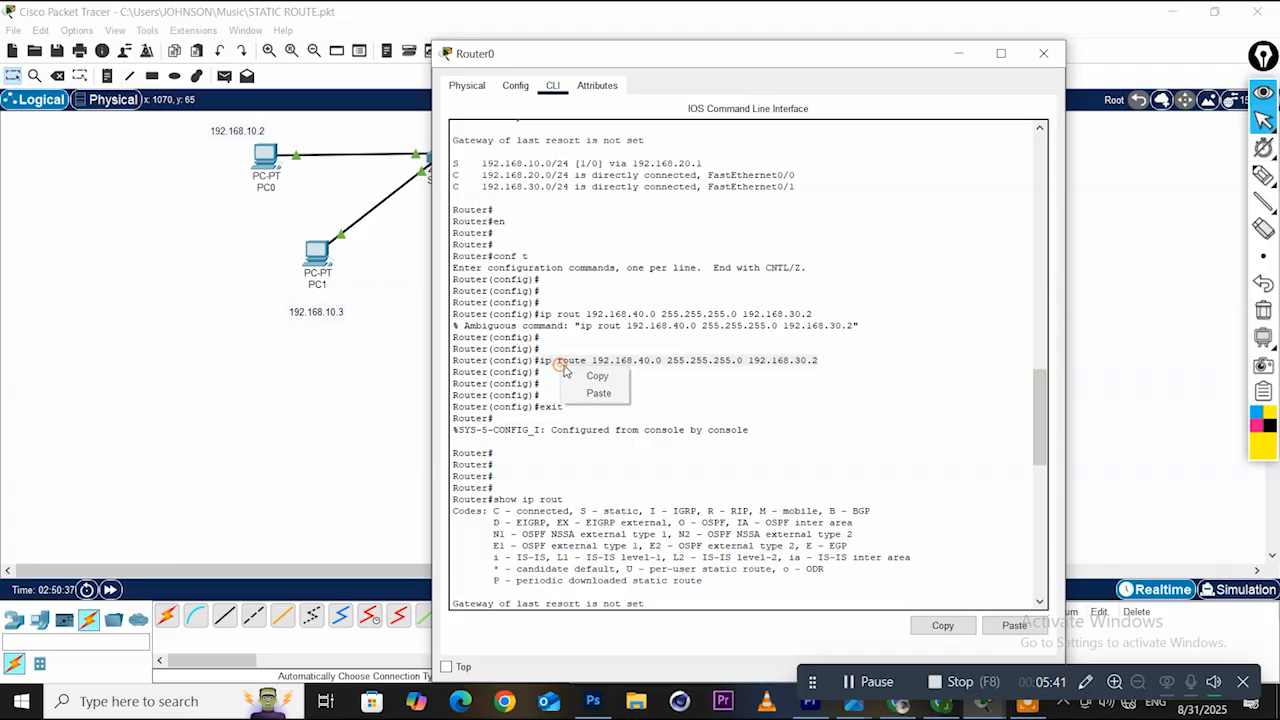
{"action": "left_click", "coordinate": [598, 377]}
{"action": "scroll", "coordinate": [603, 445], "scroll_direction": "down", "scroll_amount": 17}
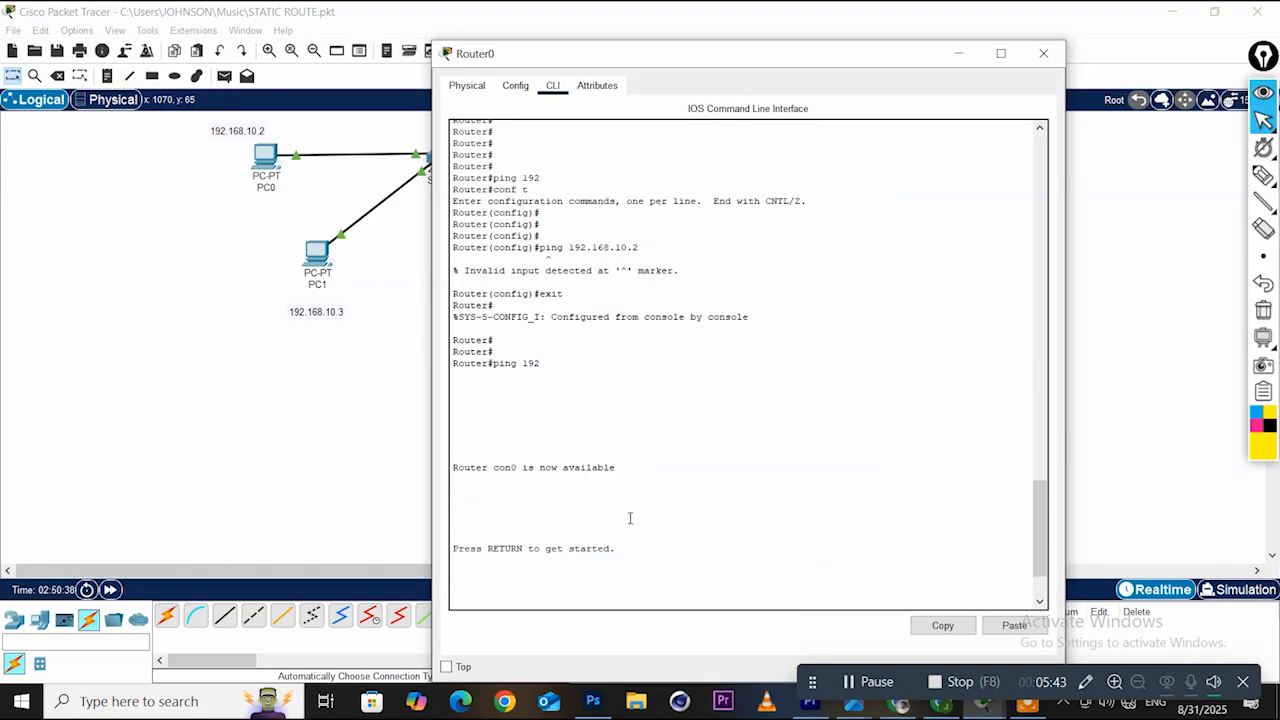
Enter privileged EXEC mode on Router0 and display its IP routing table with show ip route
{"action": "left_click", "coordinate": [584, 561]}
{"action": "key", "text": "Return"}
{"action": "key", "text": "Return"}
{"action": "key", "text": "Return"}
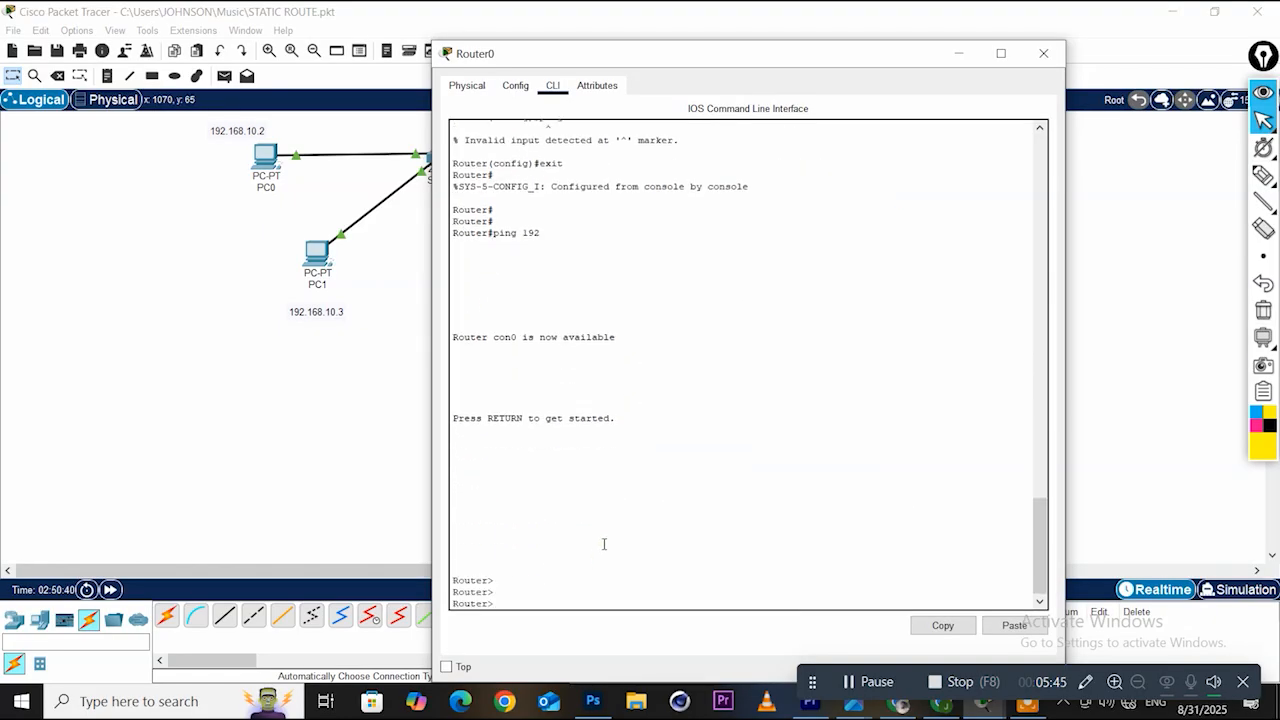
{"action": "type", "text": "en"}
{"action": "key", "text": "Return"}
{"action": "key", "text": "Return"}
{"action": "key", "text": "Return"}
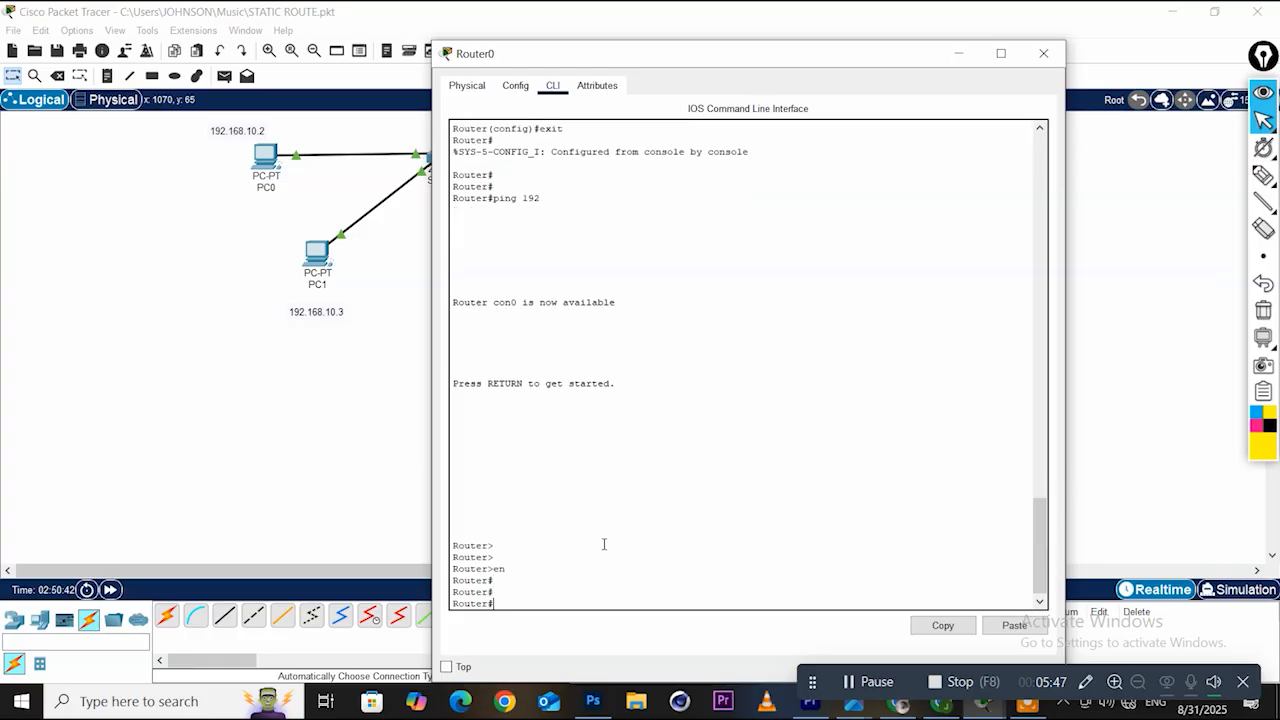
{"action": "type", "text": "show ip route"}
{"action": "key", "text": "Return"}
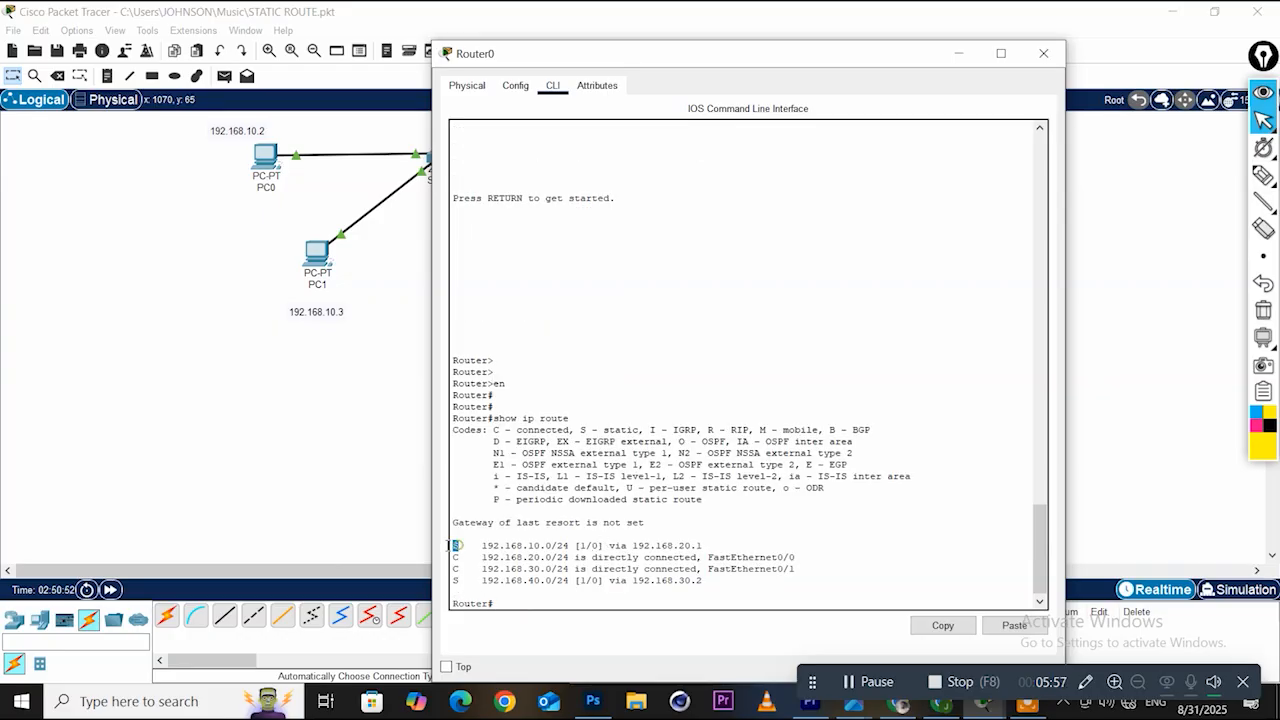
Enter global configuration mode on Router0 with conf t, after looking over the static entries in its routing table
{"action": "double_click", "coordinate": [456, 580]}
{"action": "left_click", "coordinate": [510, 604]}
{"action": "right_click", "coordinate": [511, 605]}
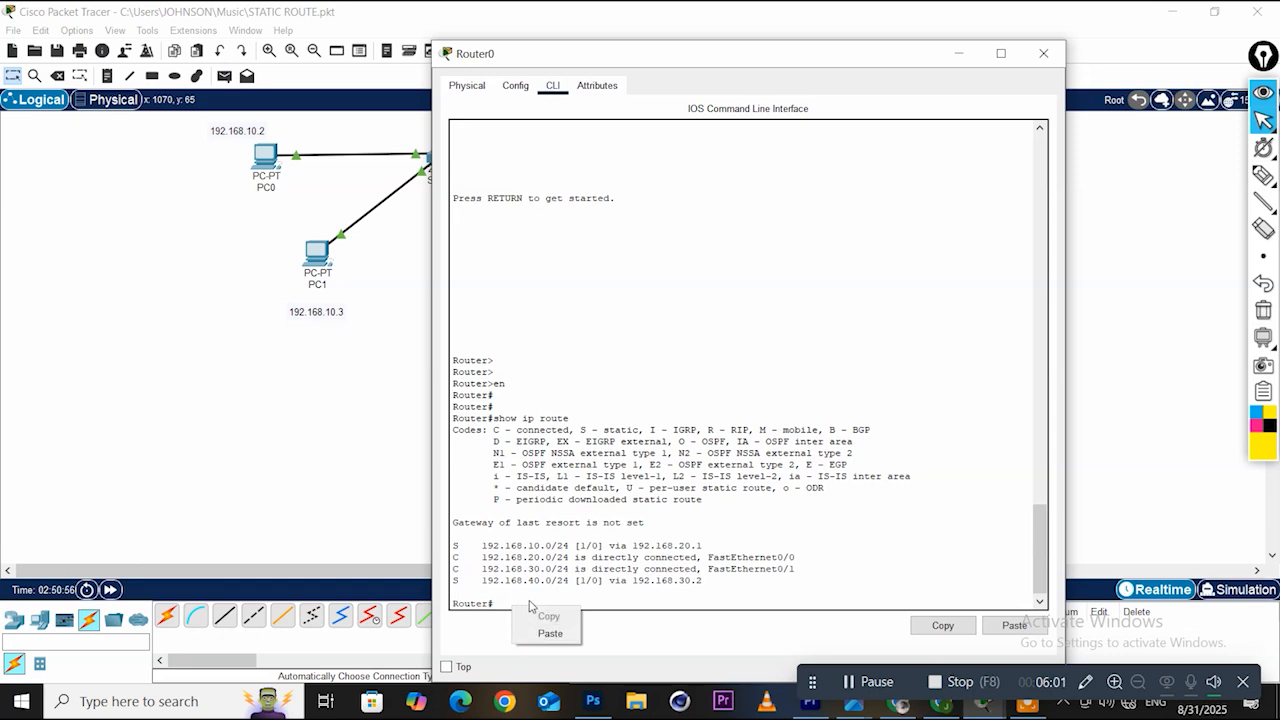
{"action": "left_click", "coordinate": [516, 601]}
{"action": "key", "text": "Return"}
{"action": "key", "text": "Return"}
{"action": "key", "text": "Return"}
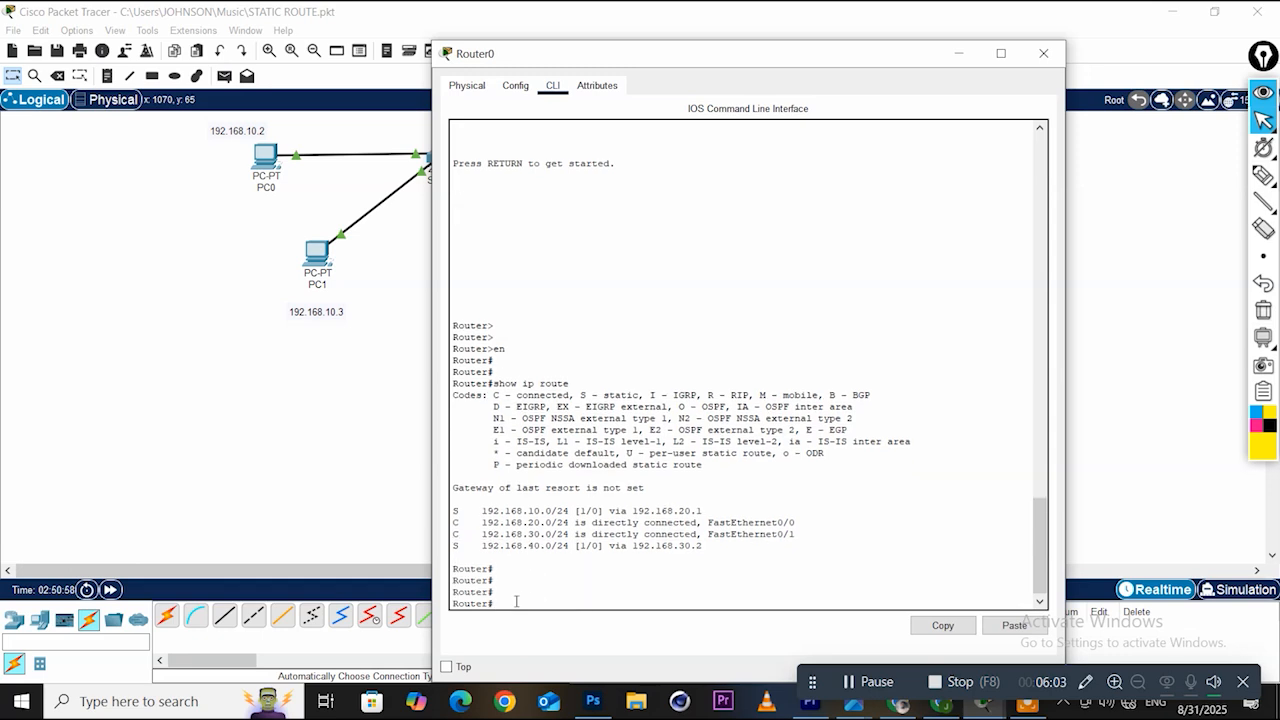
{"action": "type", "text": "conf t"}
{"action": "key", "text": "Return"}
{"action": "key", "text": "Return"}
{"action": "key", "text": "Return"}
Remove Router0's static route to 192.168.40.0 by running no ip route 192.168.40.0 255.255.255.0 192.168.30.2, reusing the copied command
{"action": "right_click", "coordinate": [555, 597]}
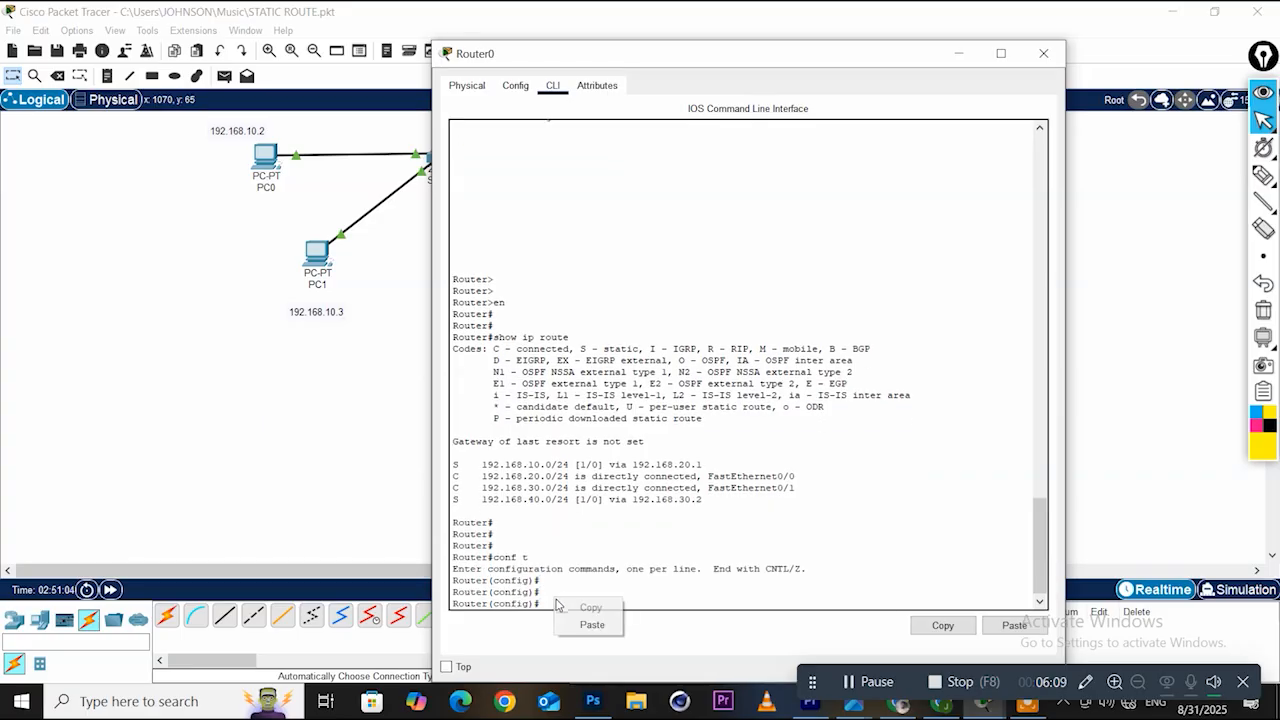
{"action": "left_click", "coordinate": [588, 622]}
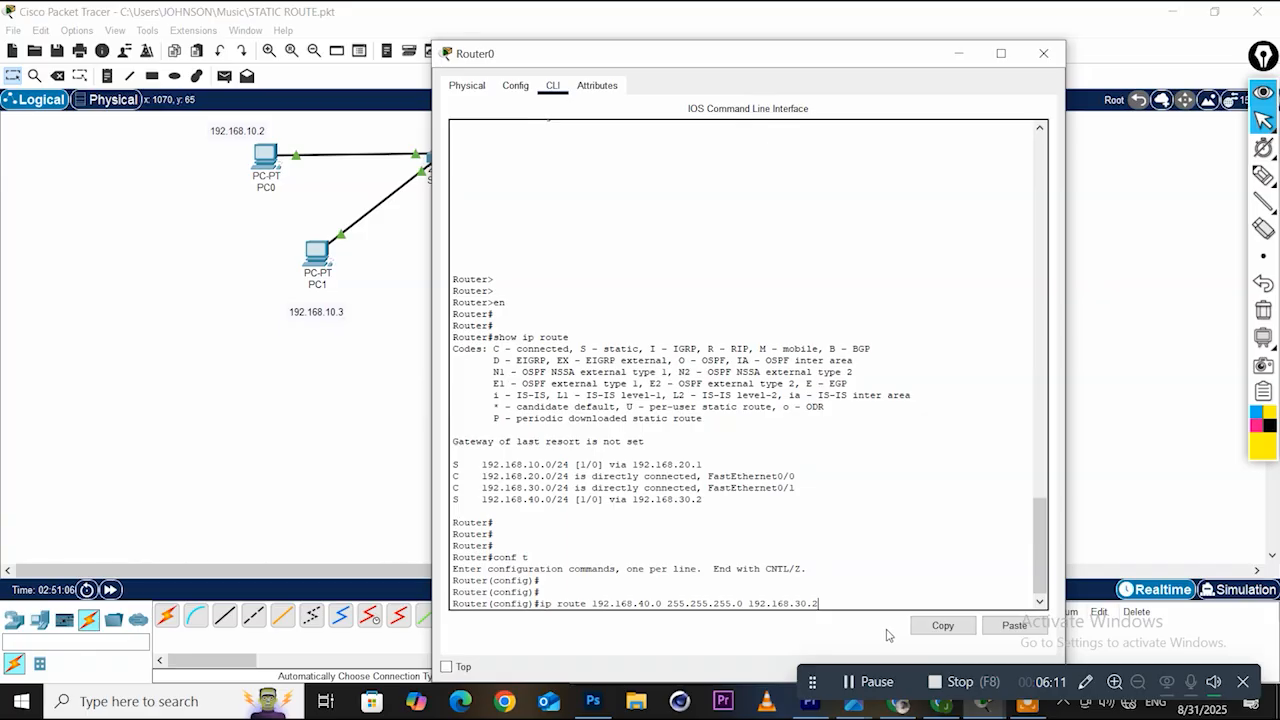
{"action": "key", "text": "Home"}
{"action": "type", "text": "no"}
{"action": "key", "text": "Return"}
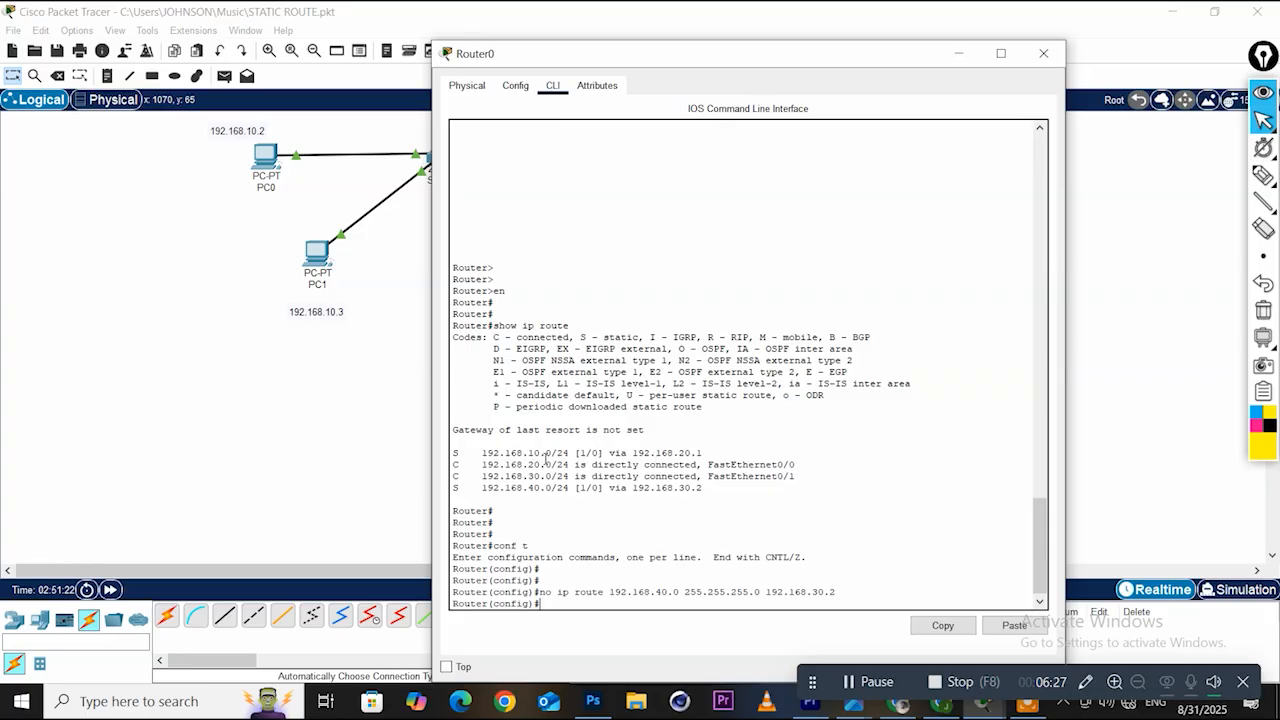
Find the earlier ip route 192.168.10.0 255.255.255.0 192.168.20.1 command in Router0's command history output and copy it
{"action": "scroll", "coordinate": [677, 317], "scroll_direction": "up", "scroll_amount": 10}
{"action": "scroll", "coordinate": [677, 317], "scroll_direction": "up", "scroll_amount": 9}
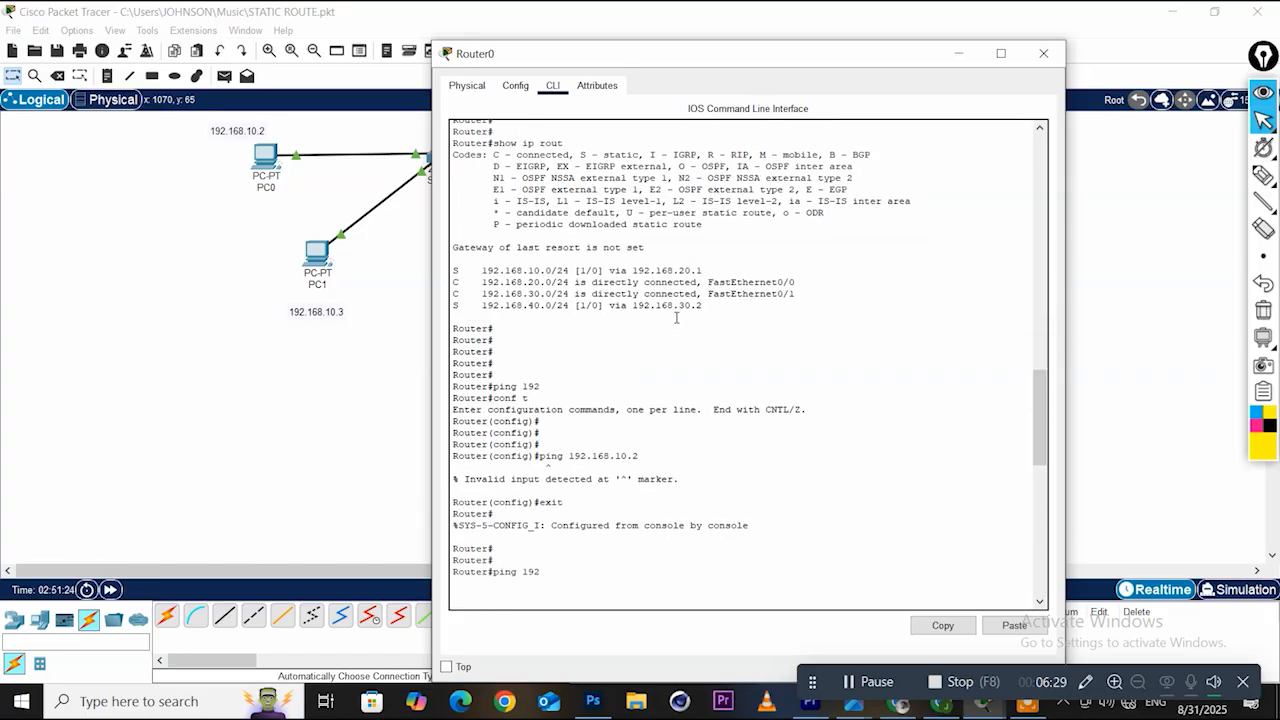
{"action": "scroll", "coordinate": [677, 317], "scroll_direction": "up", "scroll_amount": 10}
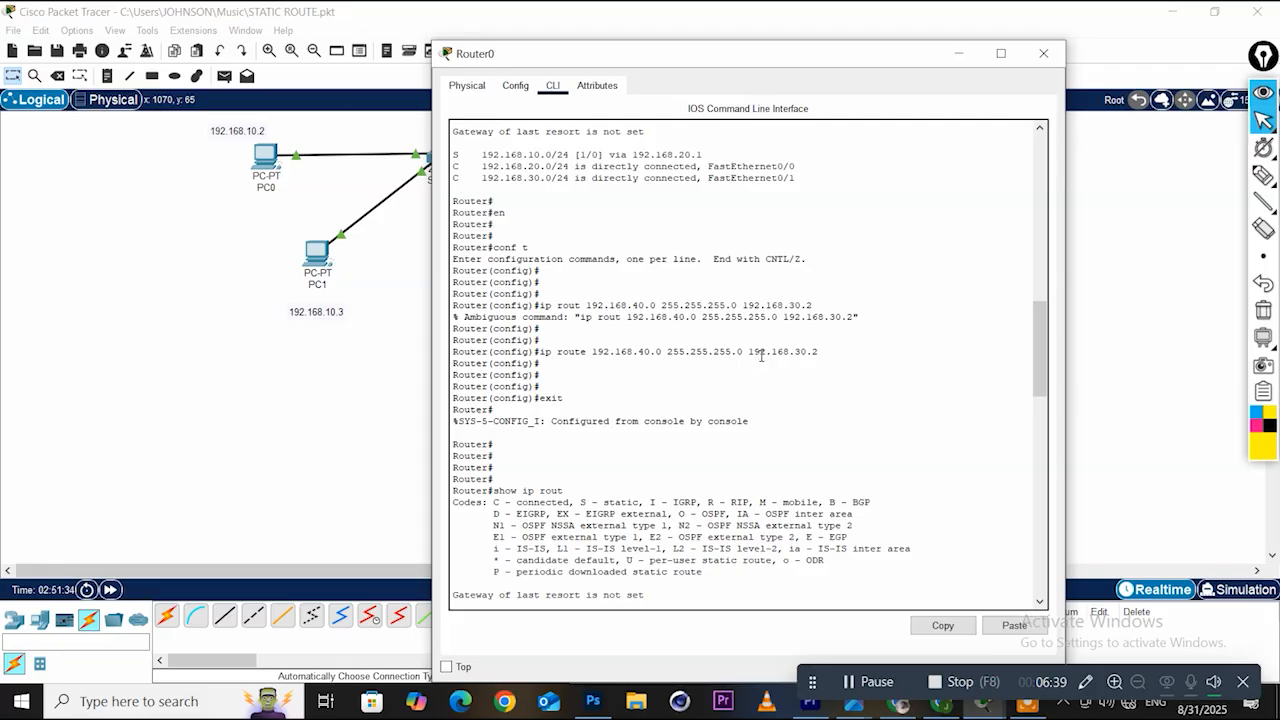
{"action": "scroll", "coordinate": [585, 327], "scroll_direction": "up", "scroll_amount": 6}
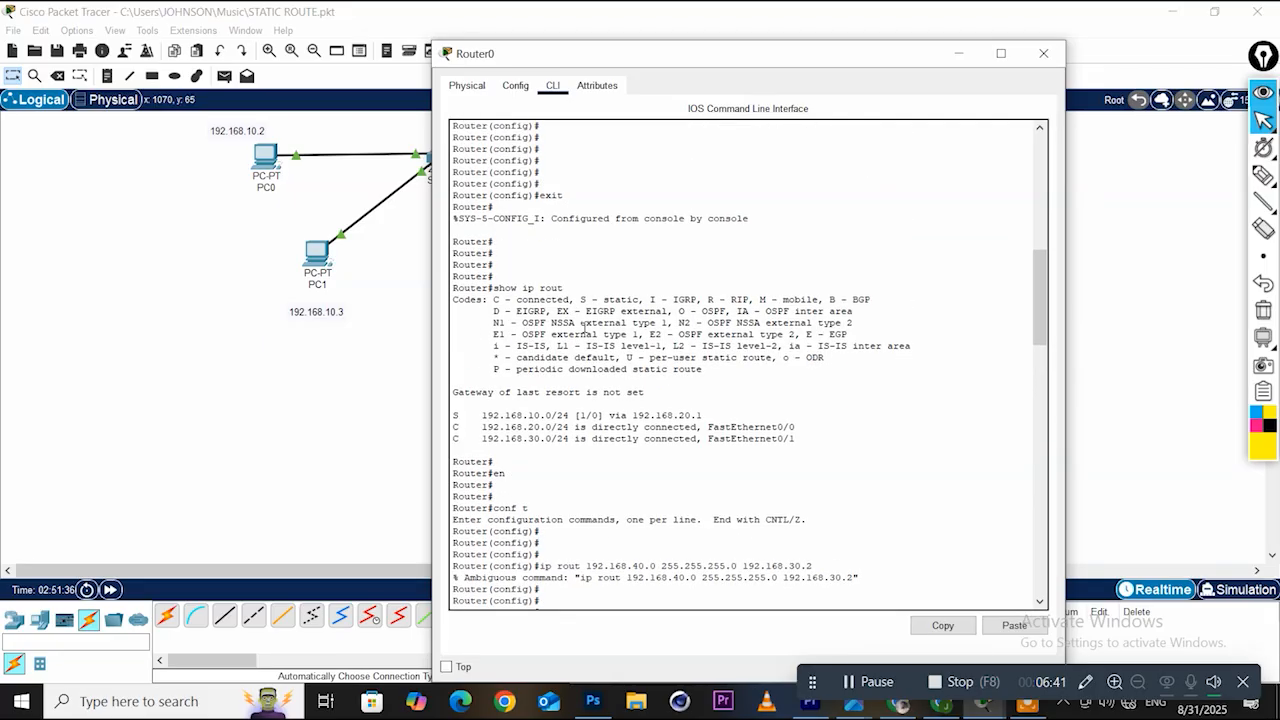
{"action": "scroll", "coordinate": [578, 363], "scroll_direction": "up", "scroll_amount": 5}
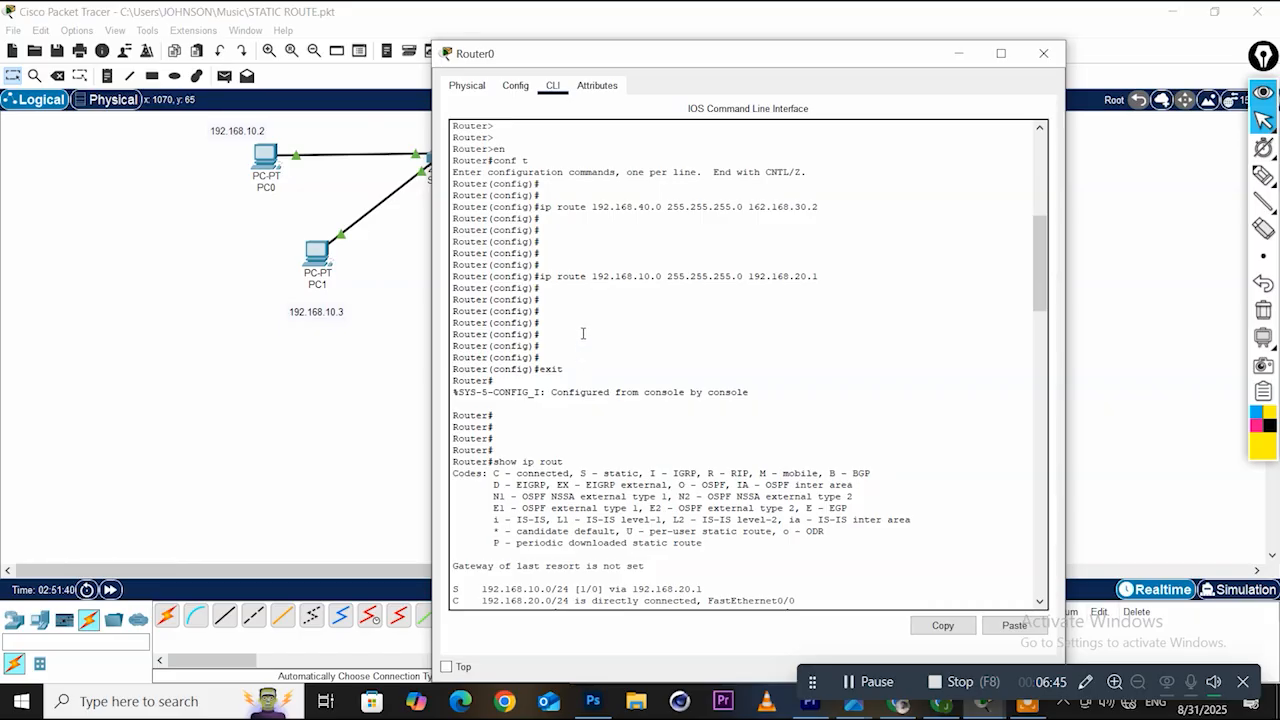
{"action": "left_click_drag", "start_coordinate": [828, 285], "coordinate": [546, 282]}
{"action": "right_click", "coordinate": [543, 281]}
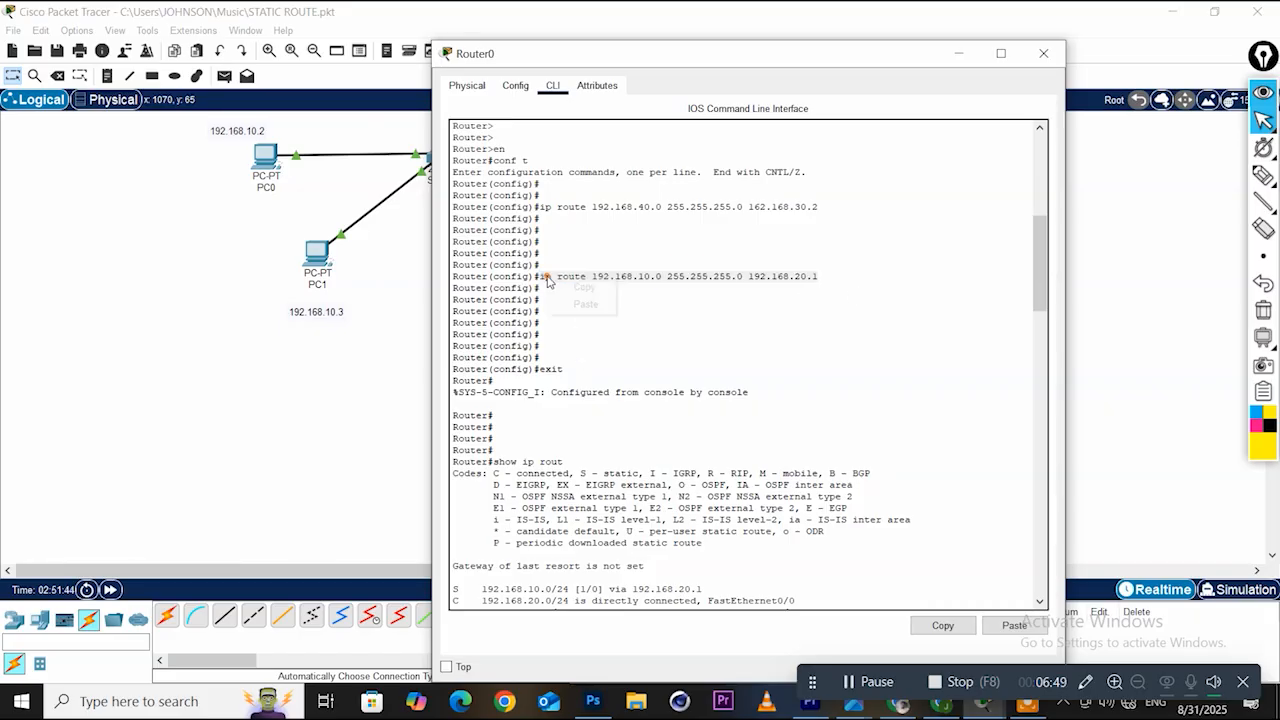
{"action": "left_click", "coordinate": [584, 288]}
Remove Router0's static route to 192.168.10.0 by running no ip route 192.168.10.0 255.255.255.0 192.168.20.1 from the copied command
{"action": "scroll", "coordinate": [683, 377], "scroll_direction": "down", "scroll_amount": 20}
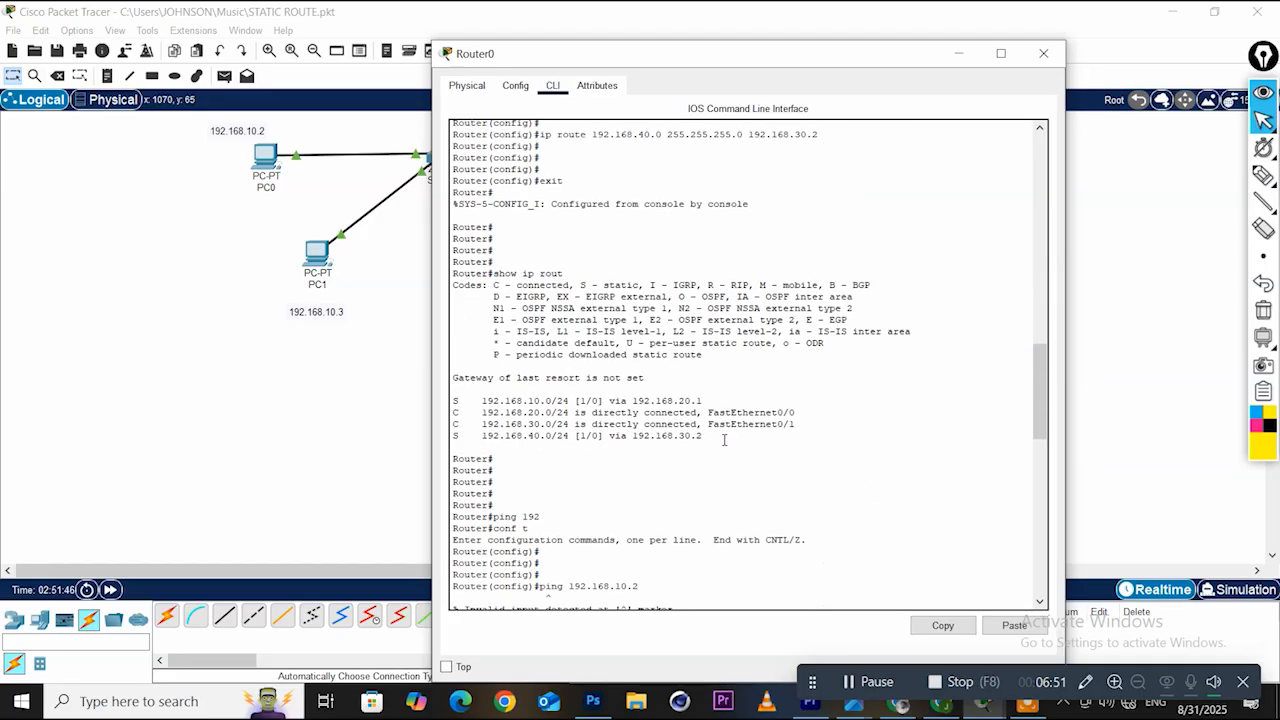
{"action": "right_click", "coordinate": [540, 603]}
{"action": "left_click", "coordinate": [580, 631]}
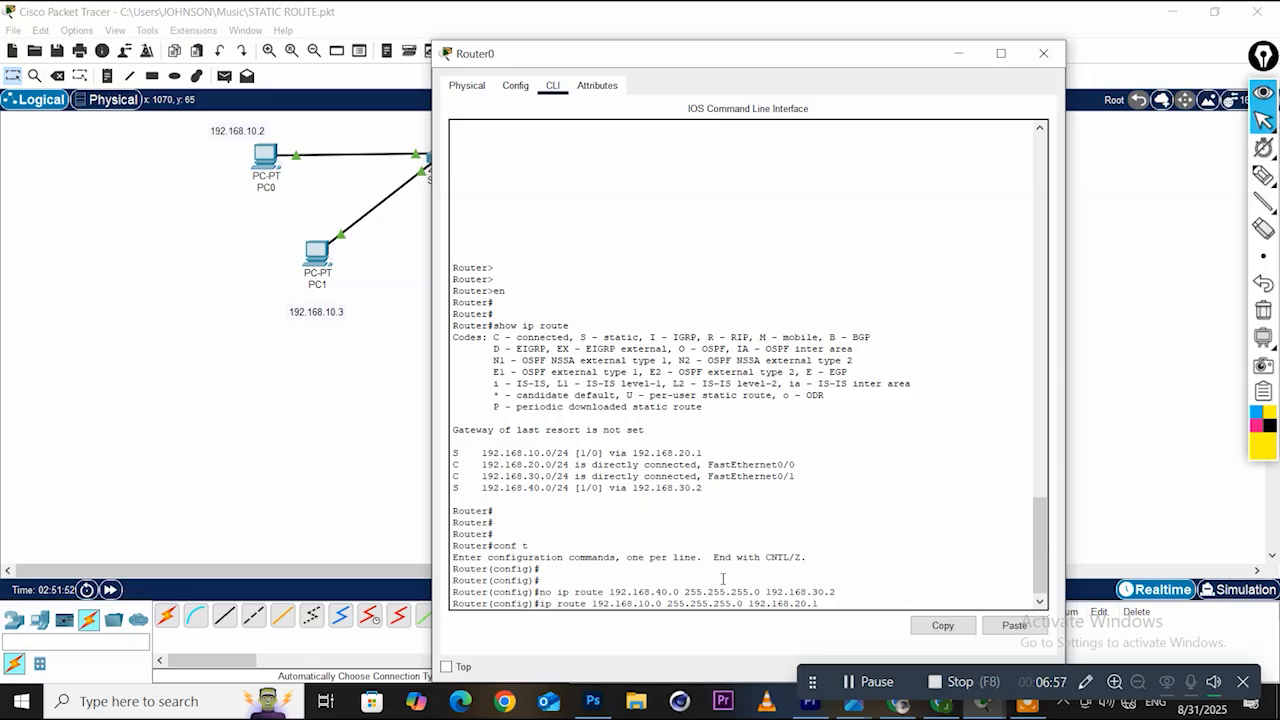
{"action": "key", "text": "Home"}
{"action": "type", "text": "no"}
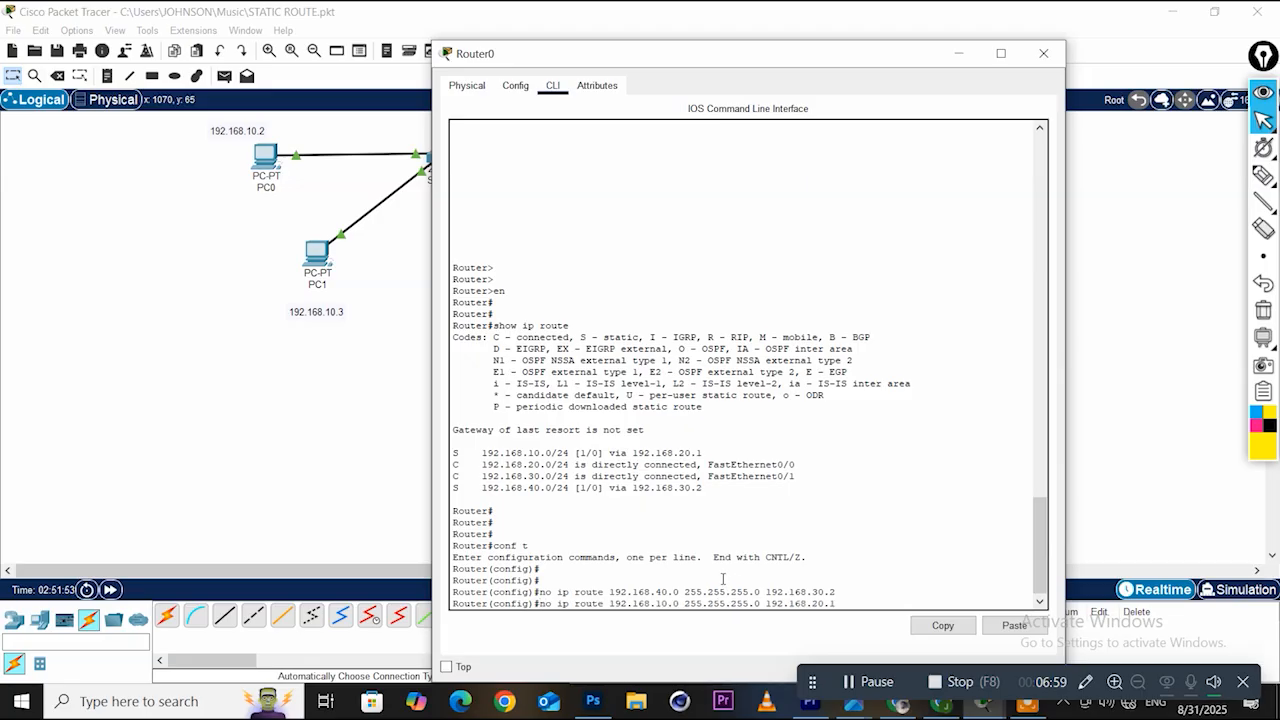
{"action": "key", "text": "Return"}
{"action": "key", "text": "Return"}
{"action": "key", "text": "Return"}
{"action": "key", "text": "Return"}
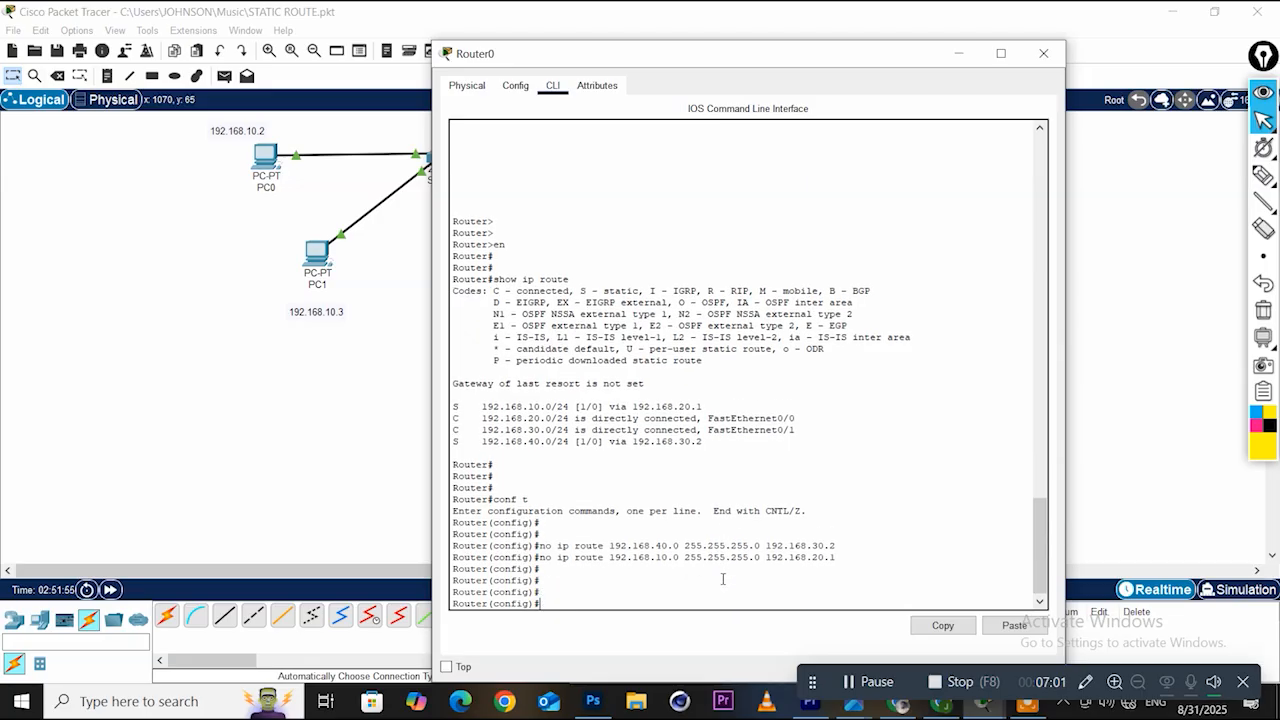
Check Router0's routing table with do show ip route, and close its window
{"action": "type", "text": "do show ip route"}
{"action": "key", "text": "Return"}
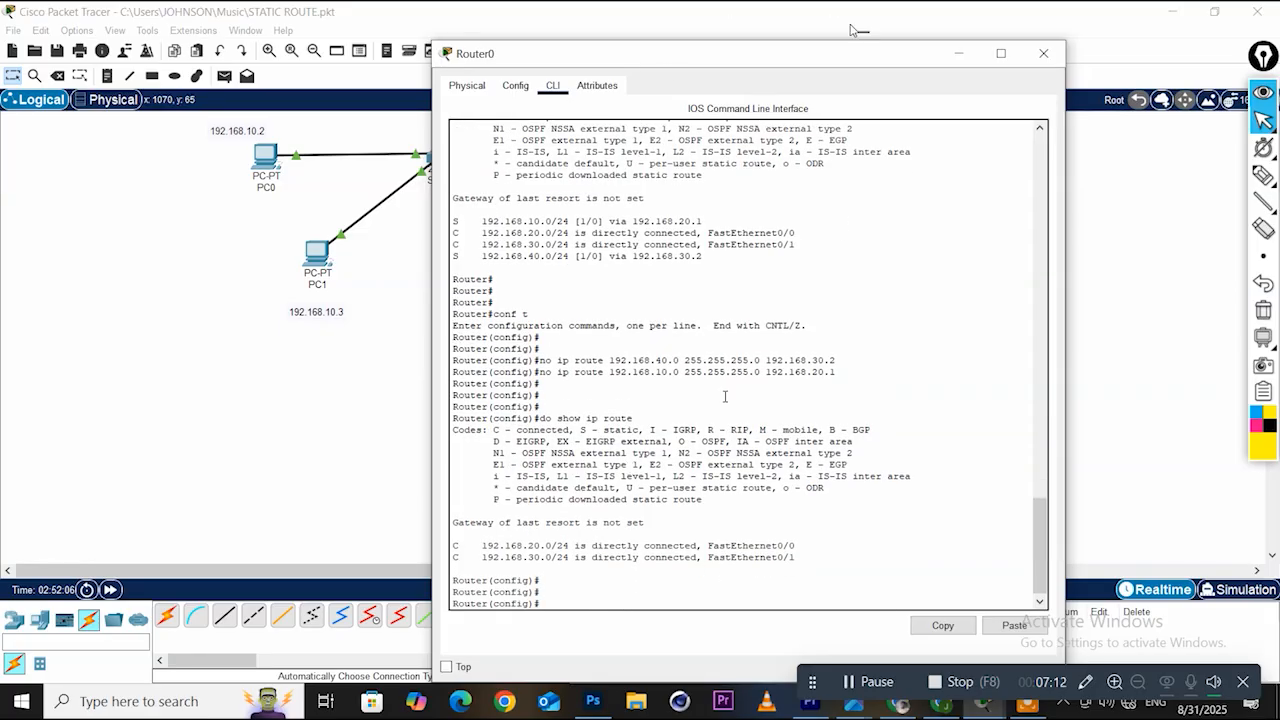
{"action": "left_click", "coordinate": [1043, 53]}
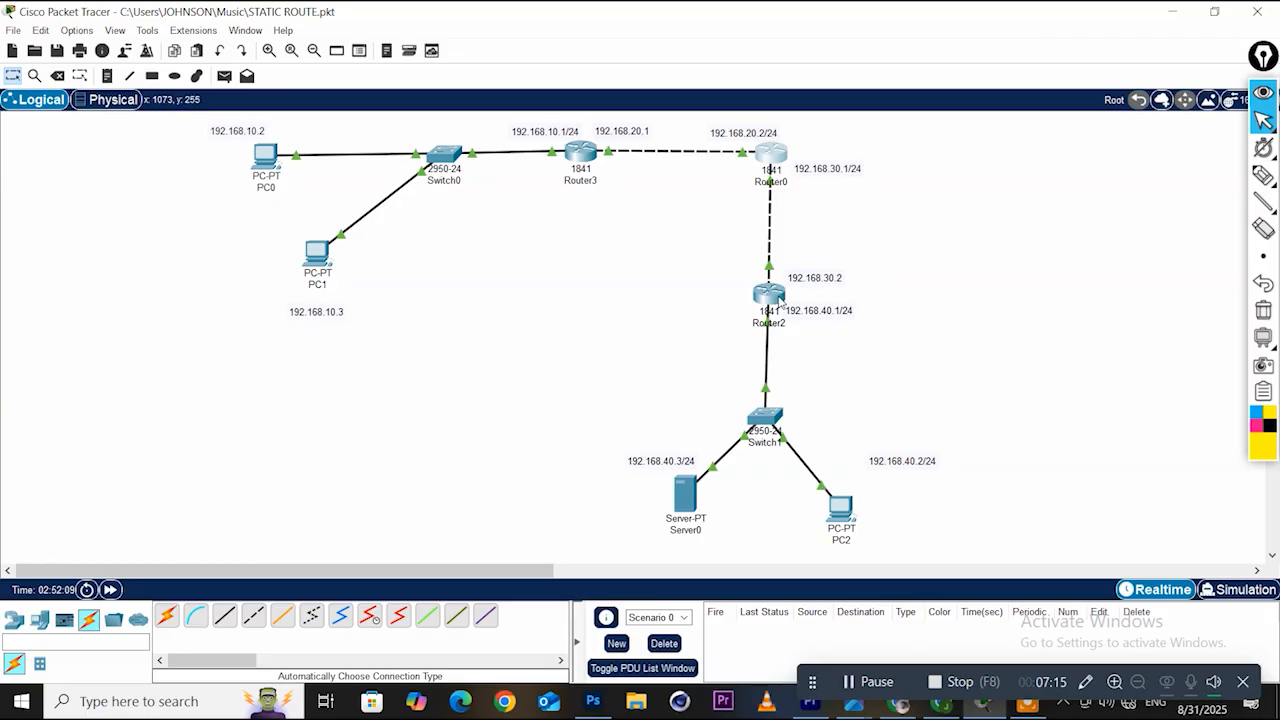
Open Router2's command line and enter privileged EXEC and global configuration modes with en and conf t
{"action": "left_click", "coordinate": [768, 292]}
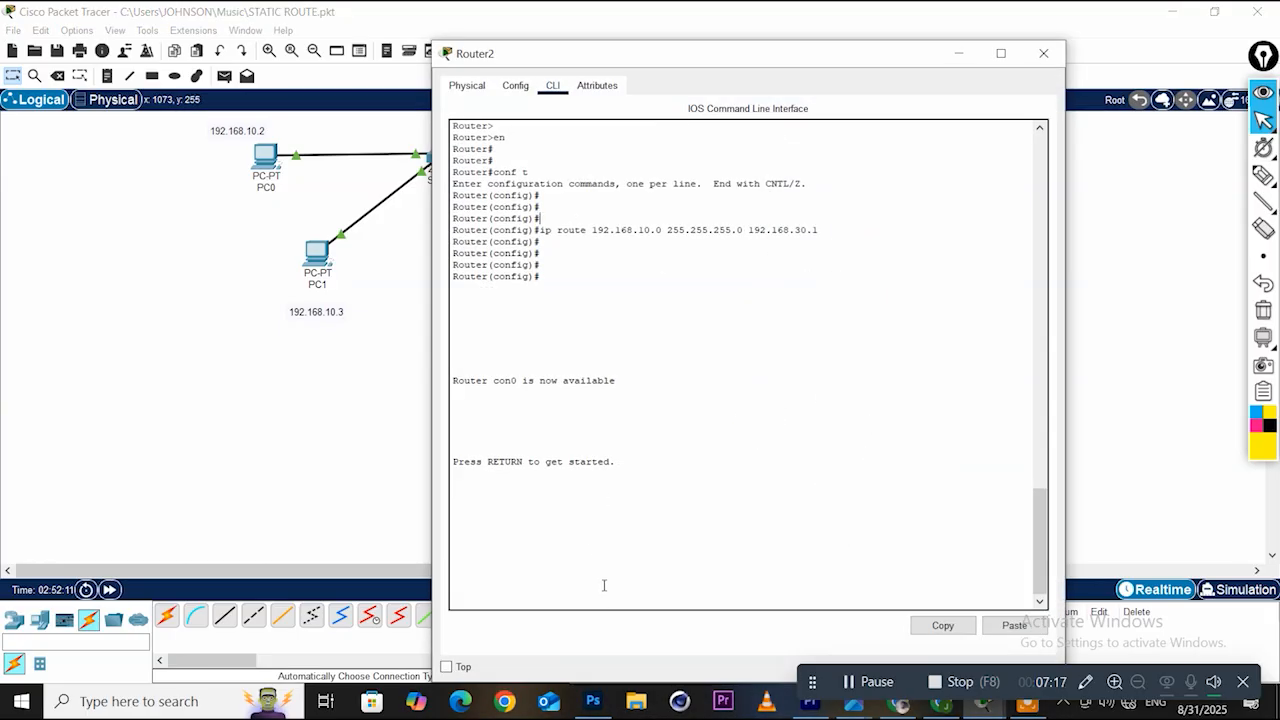
{"action": "key", "text": "Return"}
{"action": "key", "text": "Return"}
{"action": "type", "text": "en"}
{"action": "key", "text": "Return"}
{"action": "type", "text": "conf t"}
{"action": "key", "text": "Return"}
Copy Router2's earlier static route command and run it negated as no ip route 192.168.10.0 255.255.255.0 192.168.30.1
{"action": "scroll", "coordinate": [823, 390], "scroll_direction": "up", "scroll_amount": 7}
{"action": "left_click_drag", "start_coordinate": [823, 390], "coordinate": [540, 390]}
{"action": "right_click", "coordinate": [557, 391]}
{"action": "left_click", "coordinate": [591, 400]}
{"action": "right_click", "coordinate": [570, 600]}
{"action": "left_click", "coordinate": [607, 625]}
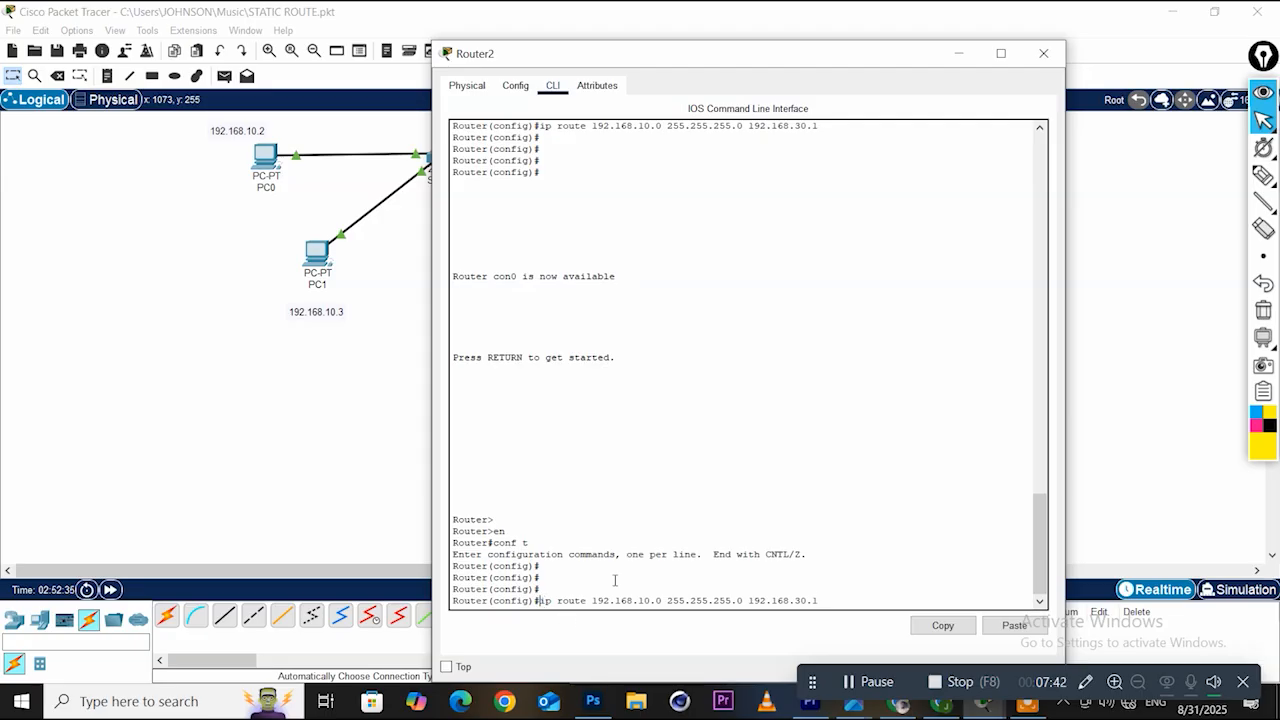
{"action": "key", "text": "Home"}
{"action": "type", "text": "no"}
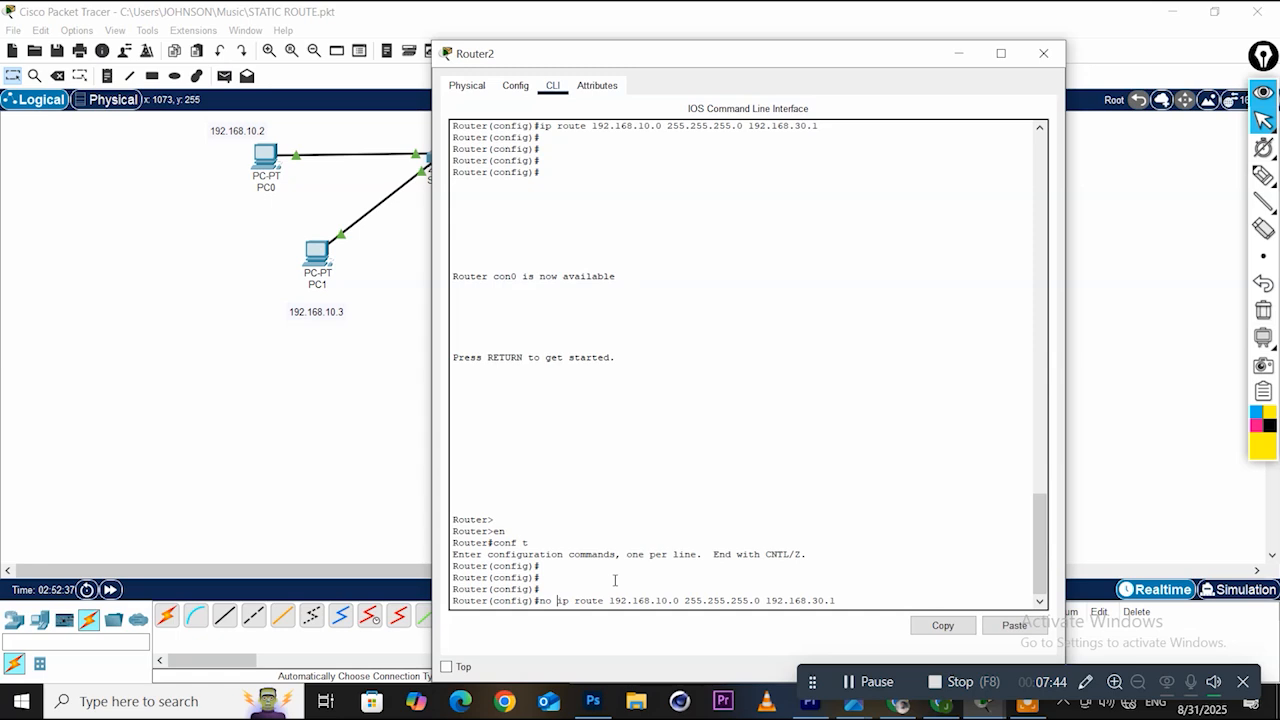
{"action": "key", "text": "Return"}
{"action": "key", "text": "Return"}
{"action": "key", "text": "Return"}
Check Router2's routing table with do show ip route, and close its window
{"action": "scroll", "coordinate": [724, 485], "scroll_direction": "up", "scroll_amount": 7}
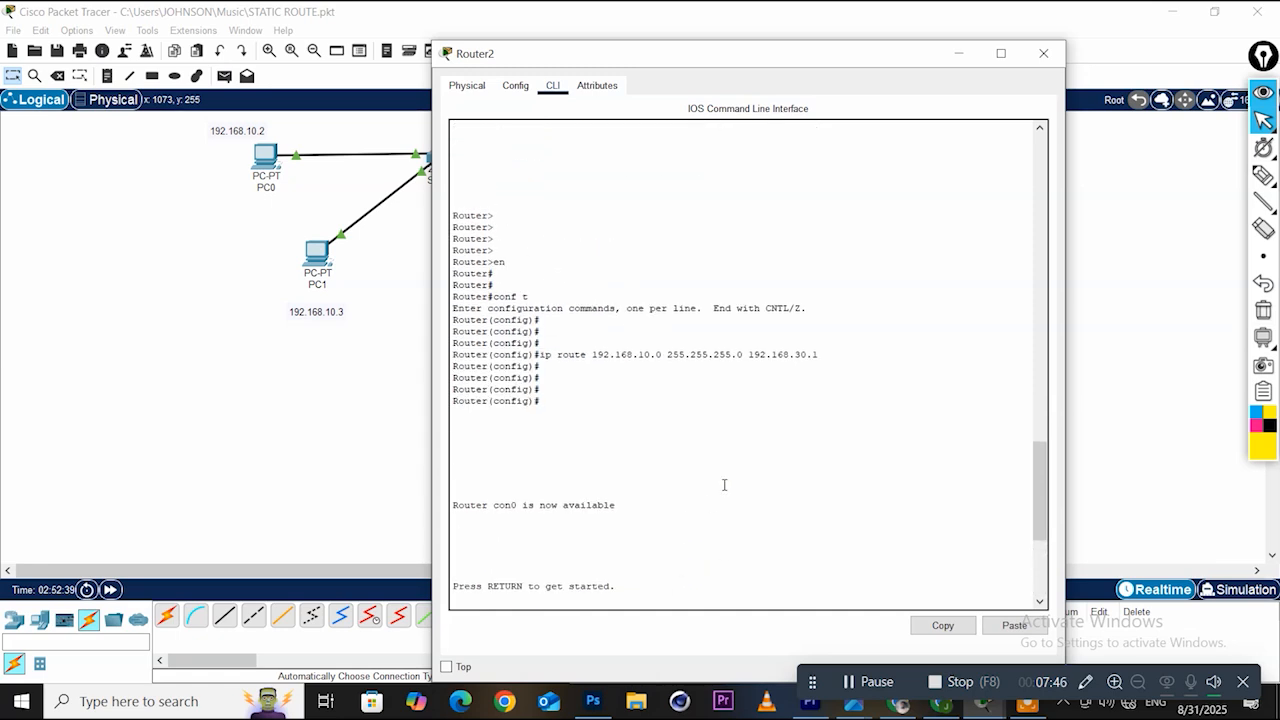
{"action": "scroll", "coordinate": [691, 406], "scroll_direction": "down", "scroll_amount": 7}
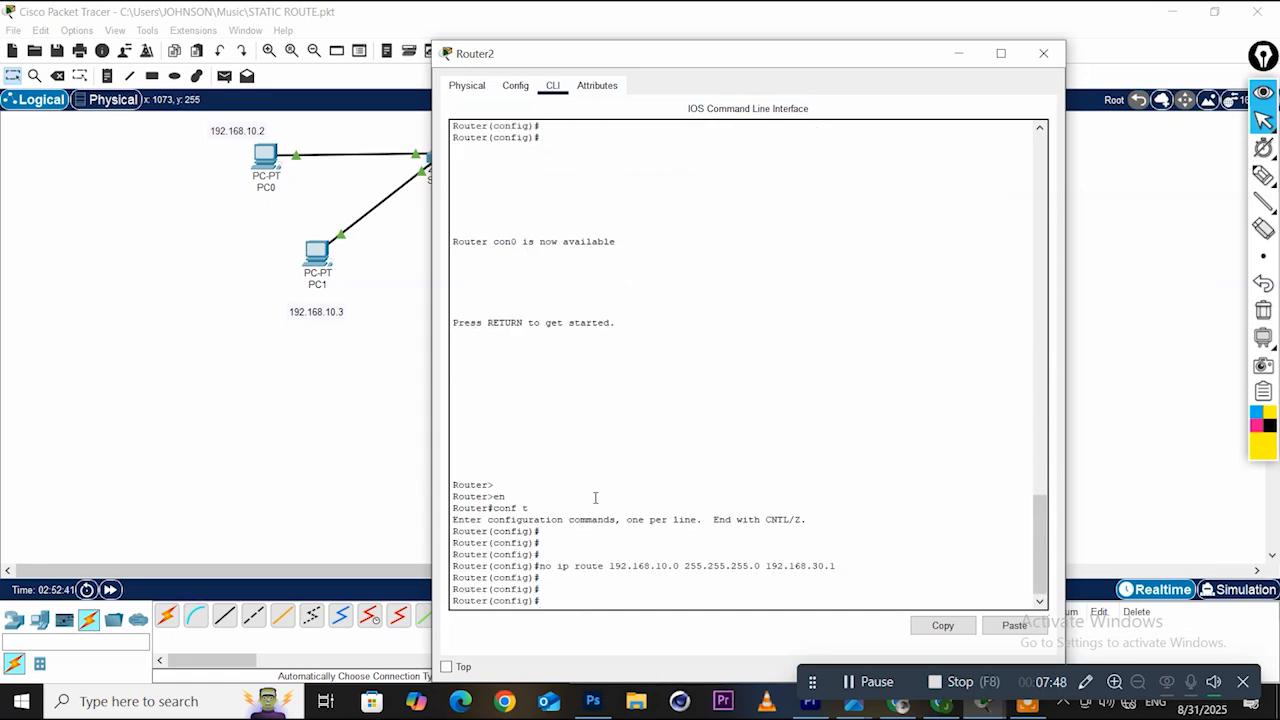
{"action": "type", "text": "do show ip route"}
{"action": "key", "text": "Return"}
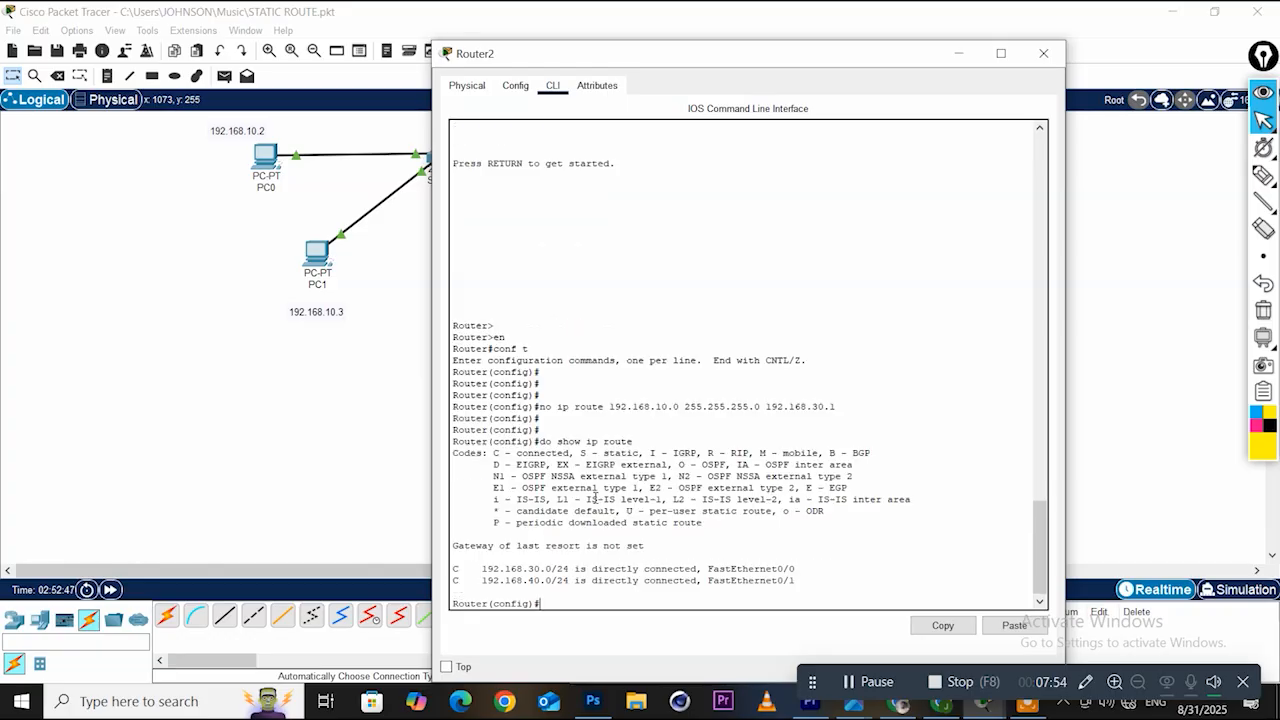
{"action": "key", "text": "Return"}
{"action": "key", "text": "Return"}
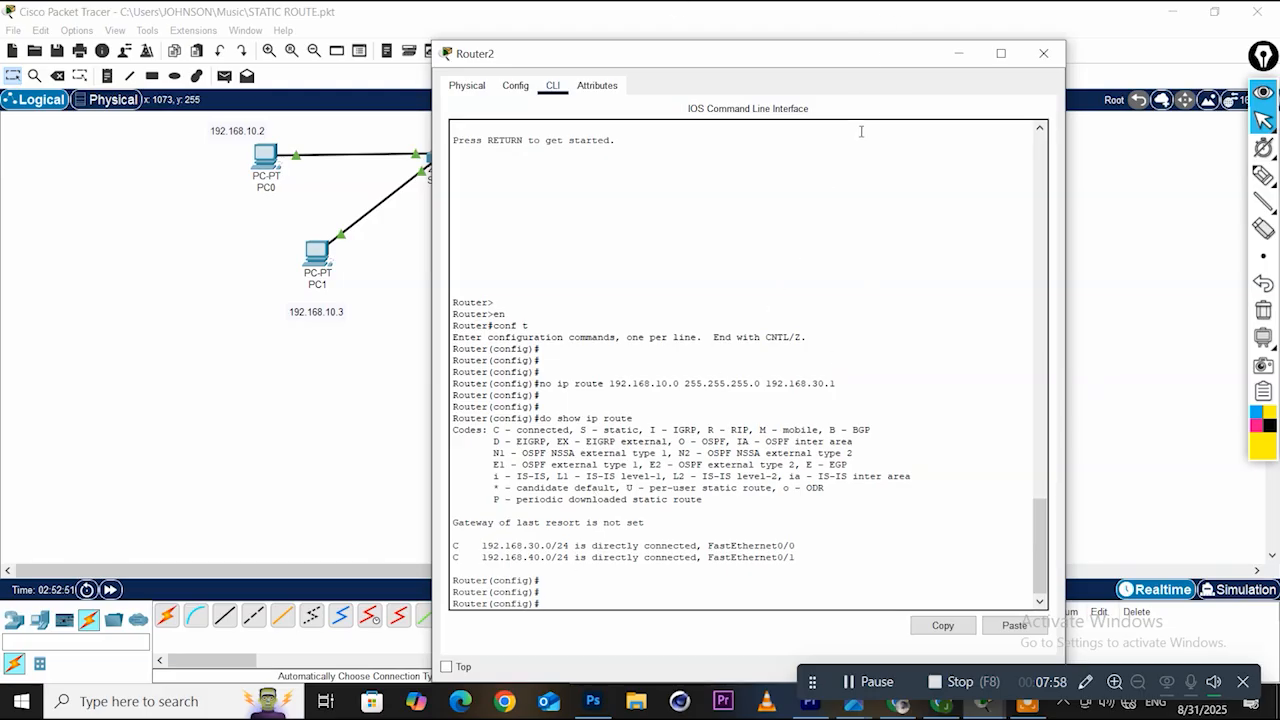
{"action": "left_click", "coordinate": [1039, 57]}
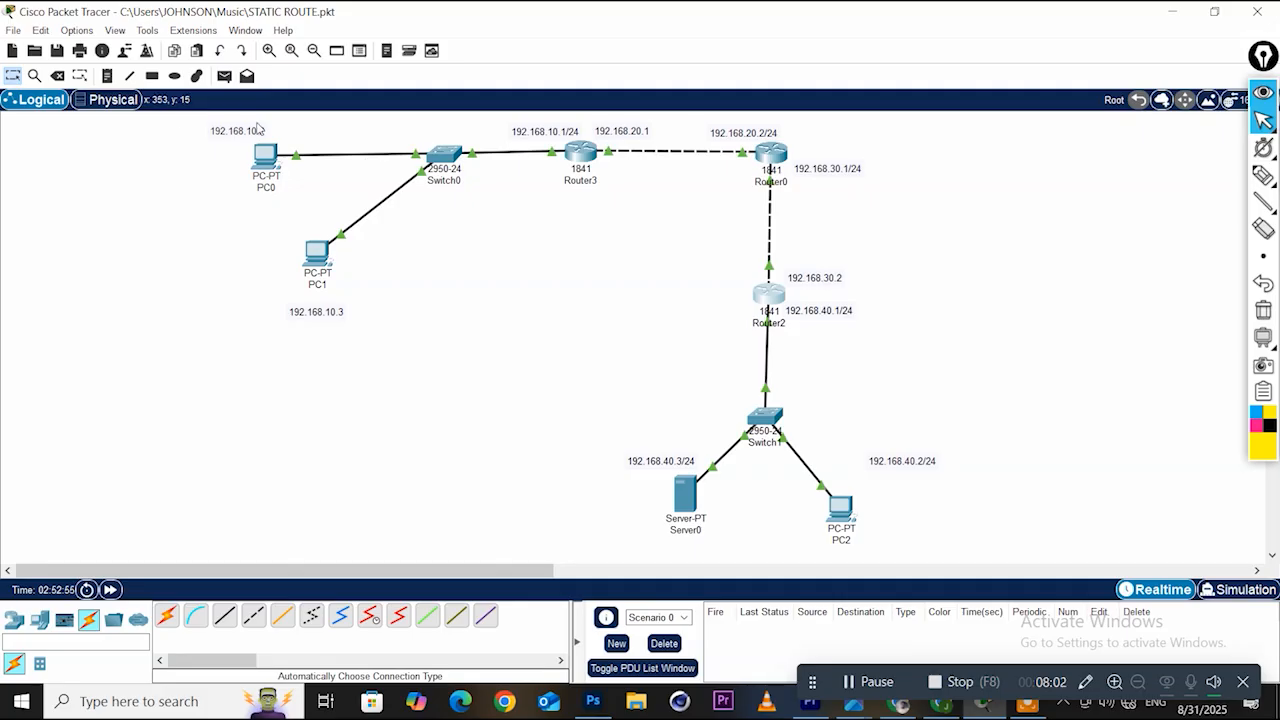
Test connectivity from PC0's Command Prompt with ping 192.168.40.2, and close the PC0 window
{"action": "left_click", "coordinate": [263, 163]}
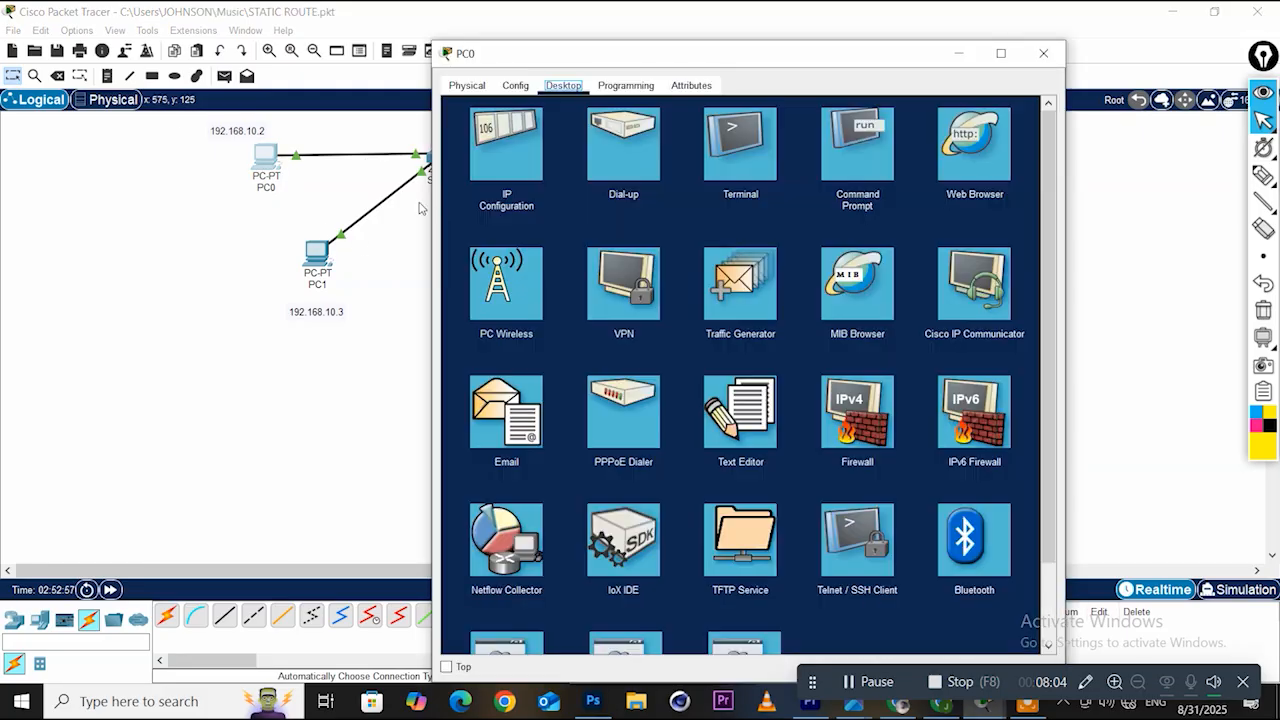
{"action": "left_click", "coordinate": [852, 148]}
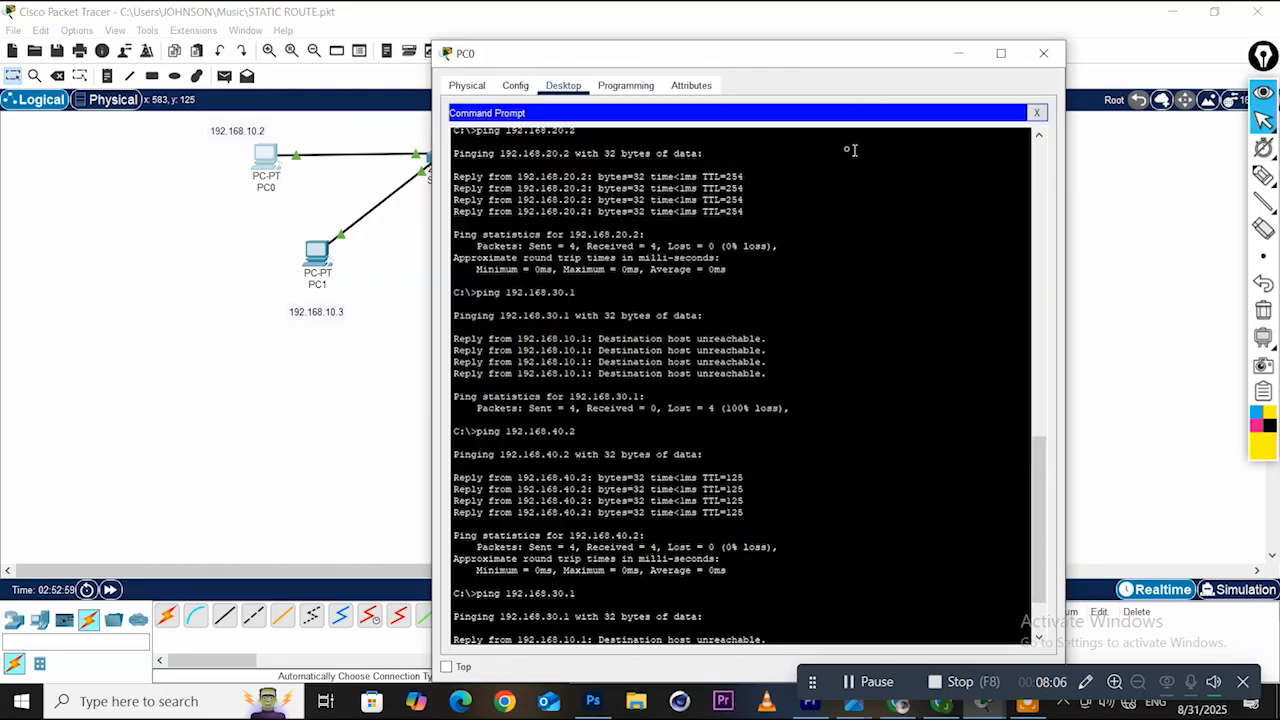
{"action": "left_click_drag", "start_coordinate": [822, 56], "coordinate": [392, 38]}
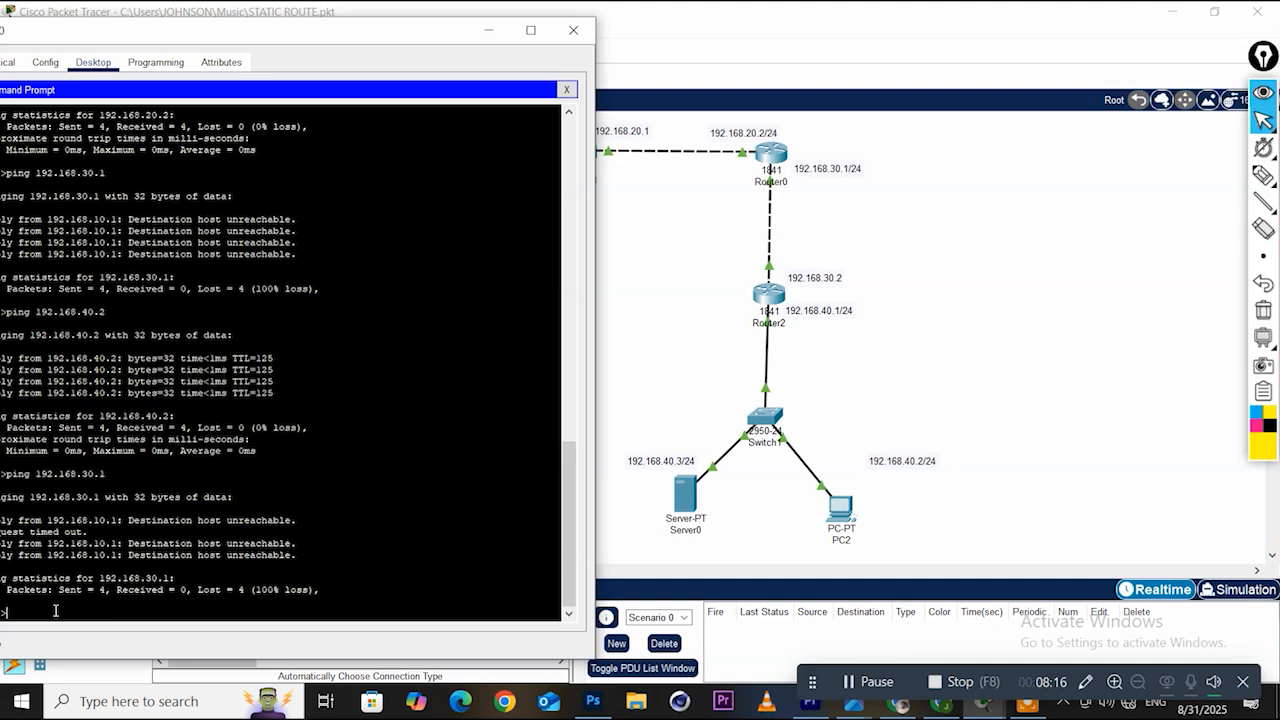
{"action": "type", "text": "ping 192.168.40.2"}
{"action": "key", "text": "Return"}
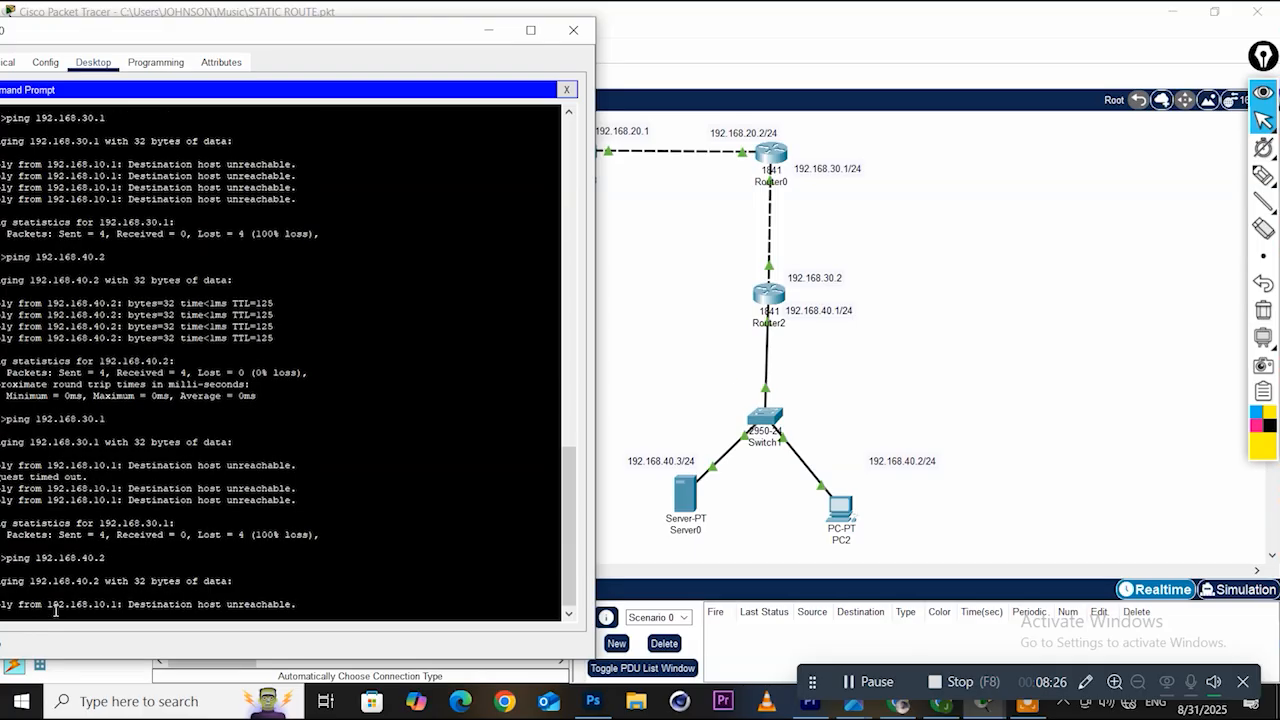
{"action": "left_click_drag", "start_coordinate": [274, 40], "coordinate": [411, 25]}
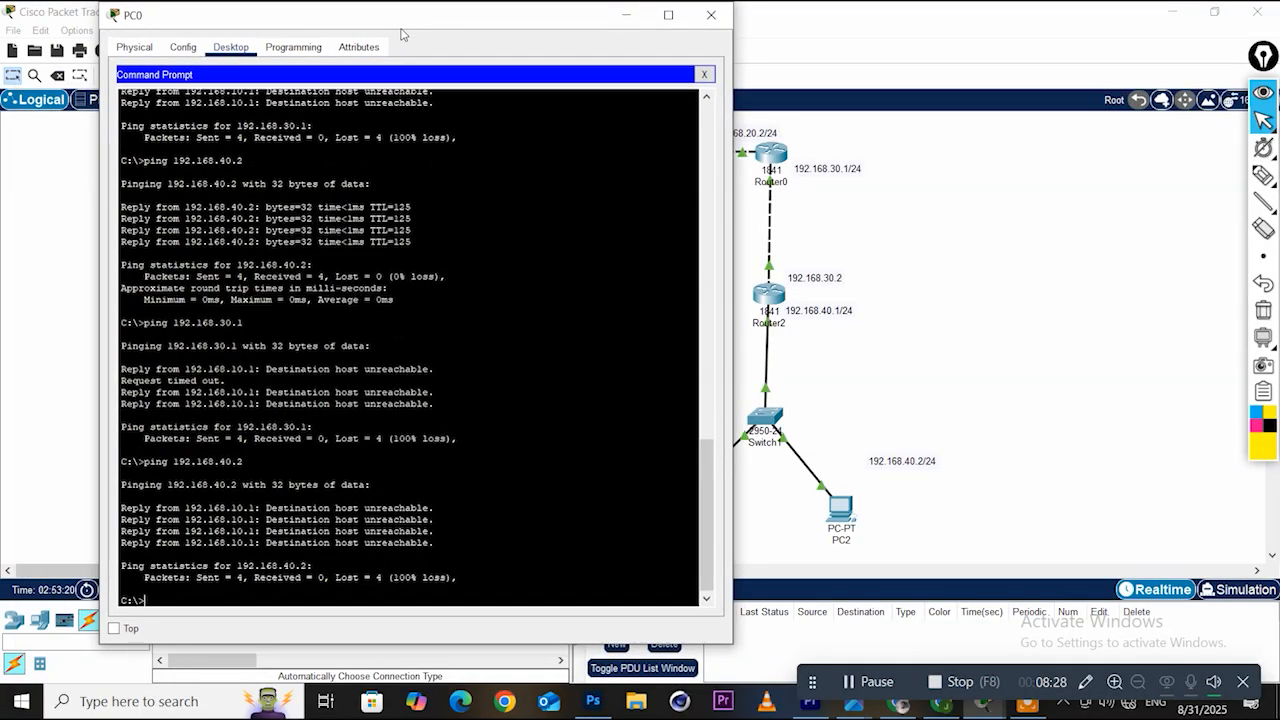
{"action": "left_click", "coordinate": [711, 15]}
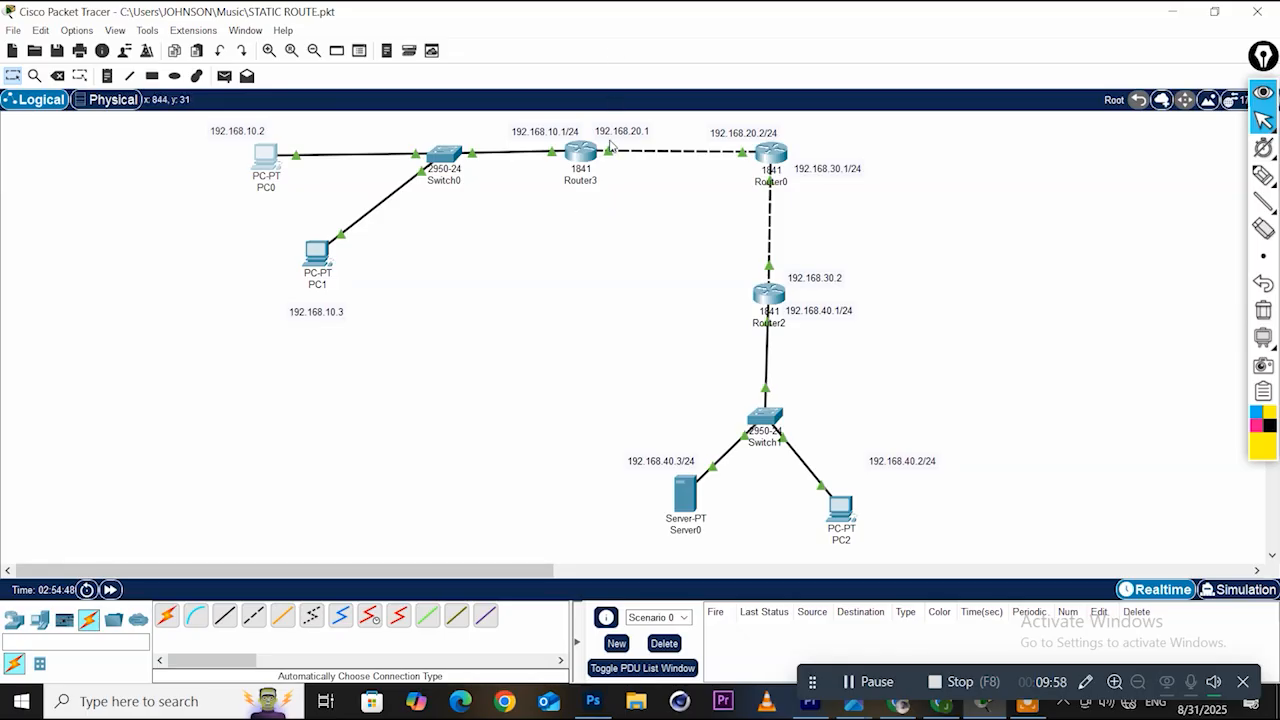
Start RIP on Router3 with router rip, set it to version 2, and move its window clear of the router addresses
{"action": "left_click", "coordinate": [588, 154]}
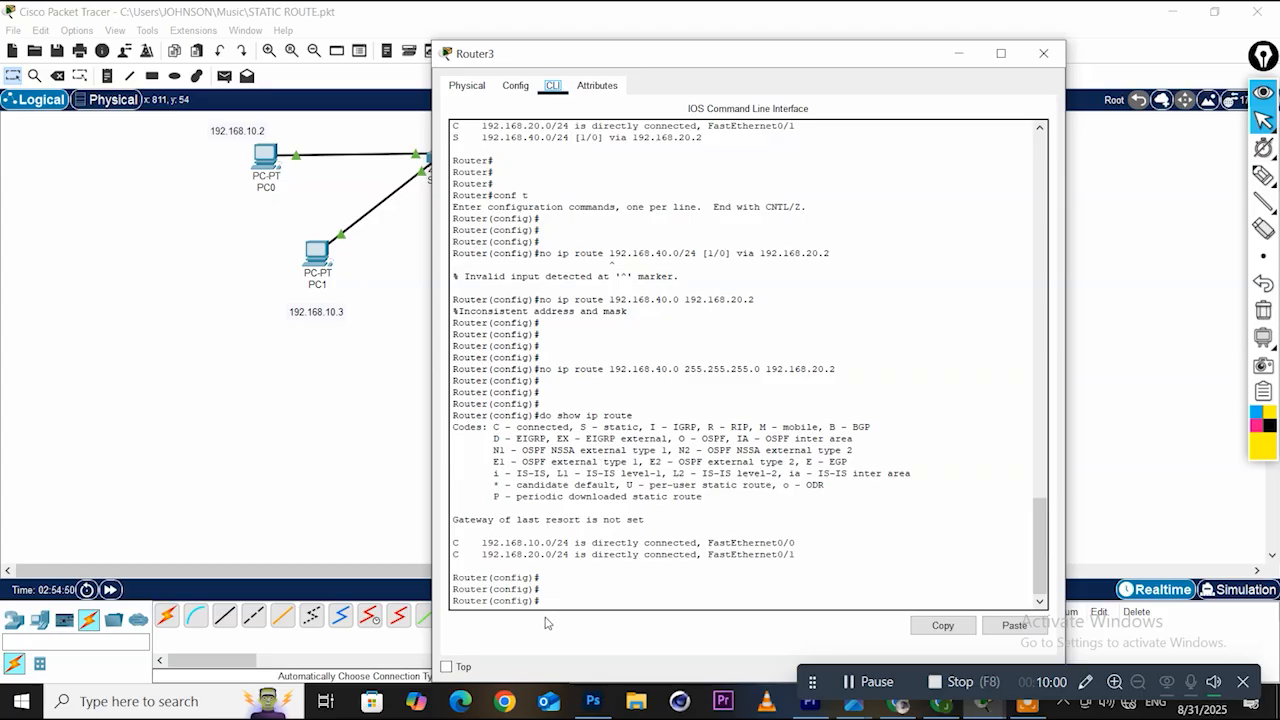
{"action": "key", "text": "Return"}
{"action": "key", "text": "Return"}
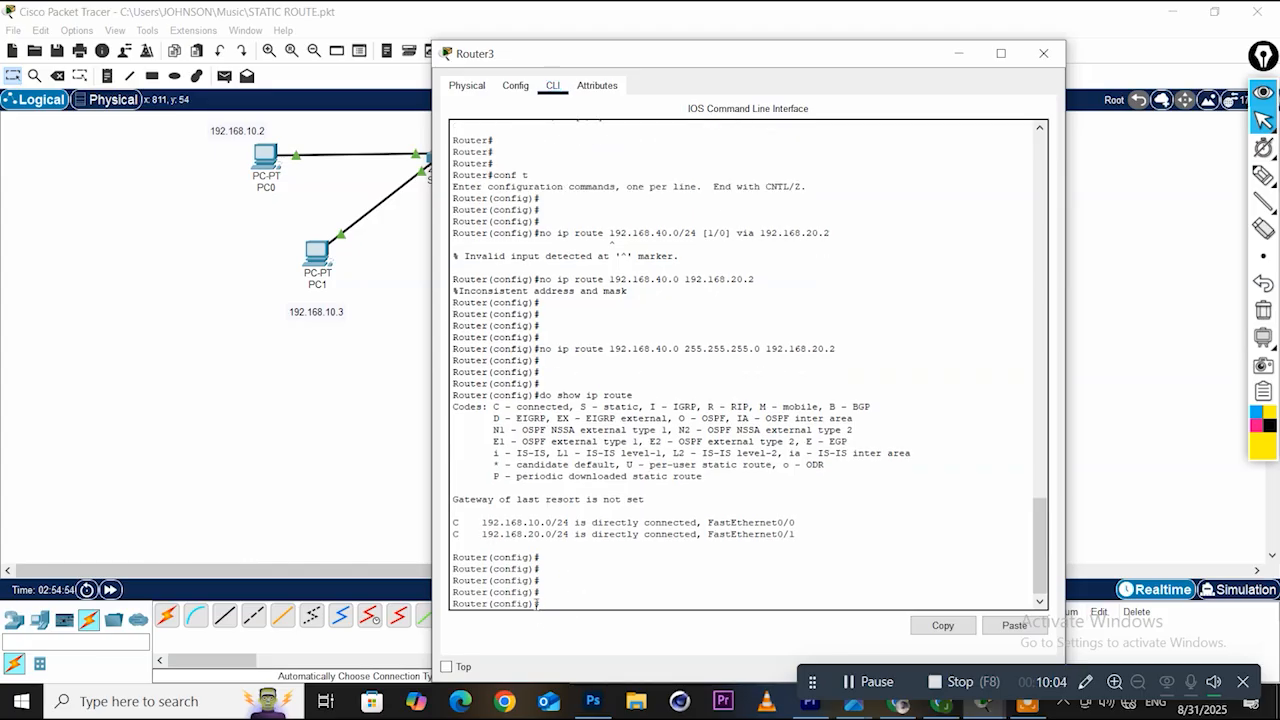
{"action": "type", "text": "router rip"}
{"action": "key", "text": "Return"}
{"action": "type", "text": "ver"}
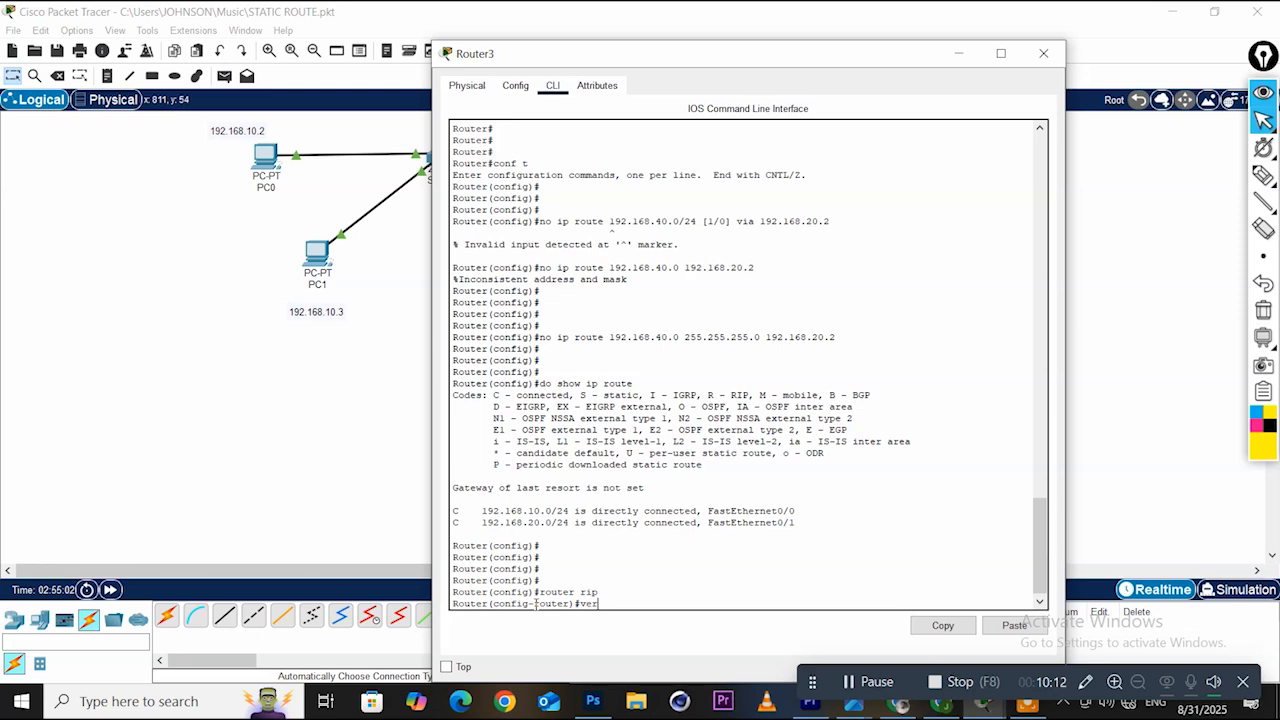
{"action": "type", "text": "sion 2"}
{"action": "key", "text": "Return"}
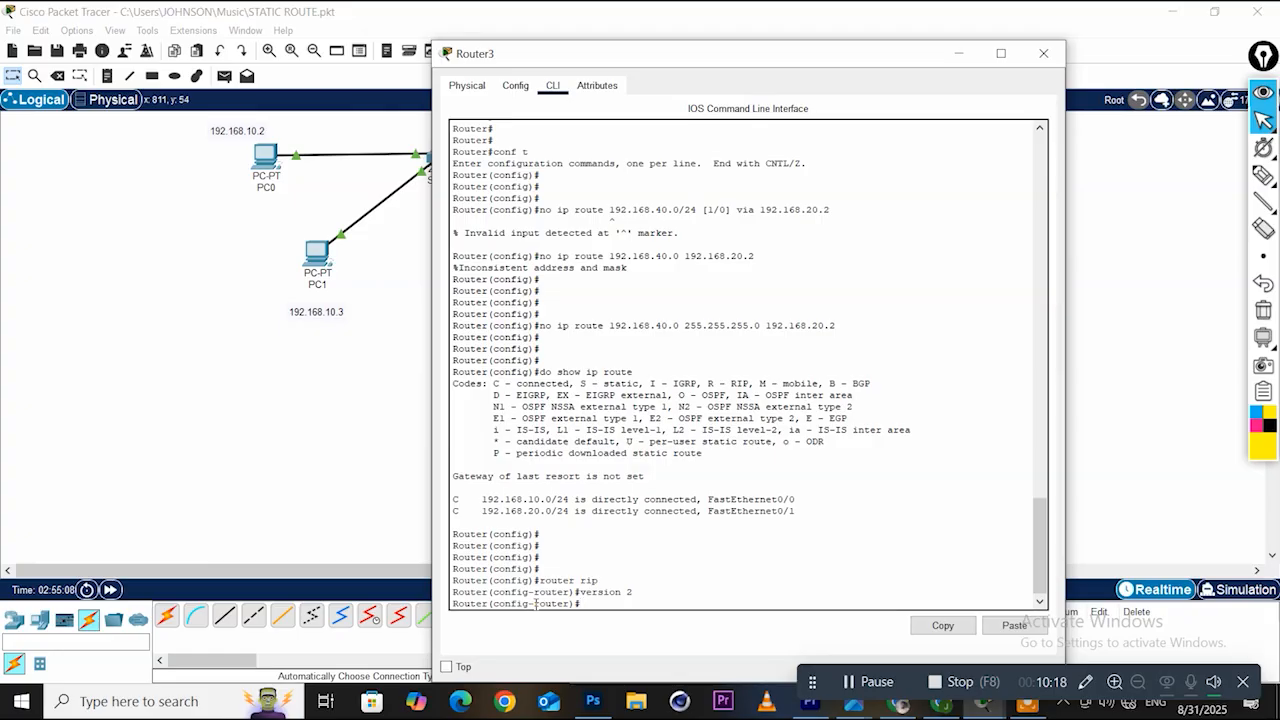
{"action": "left_click_drag", "start_coordinate": [702, 61], "coordinate": [781, 197]}
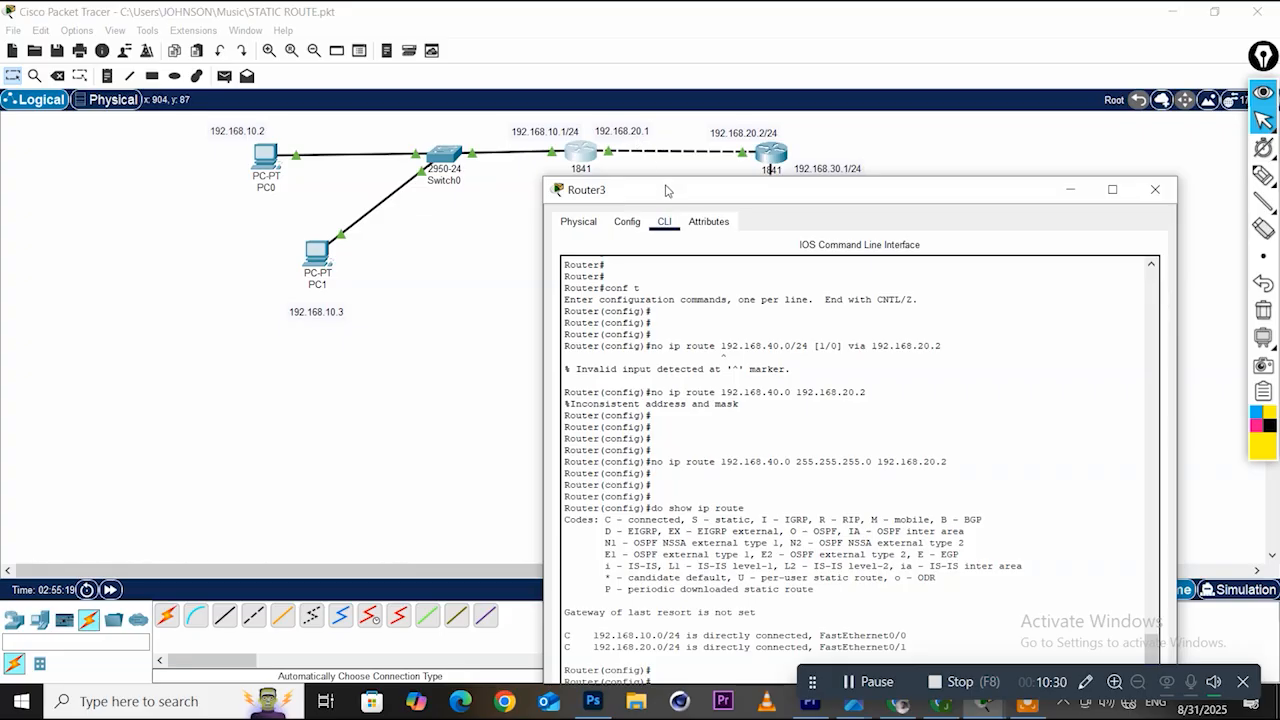
Reposition Router3's window to reveal its prompt, and add network 192.168.10.0 to its RIP configuration
{"action": "left_click_drag", "start_coordinate": [664, 194], "coordinate": [581, 63]}
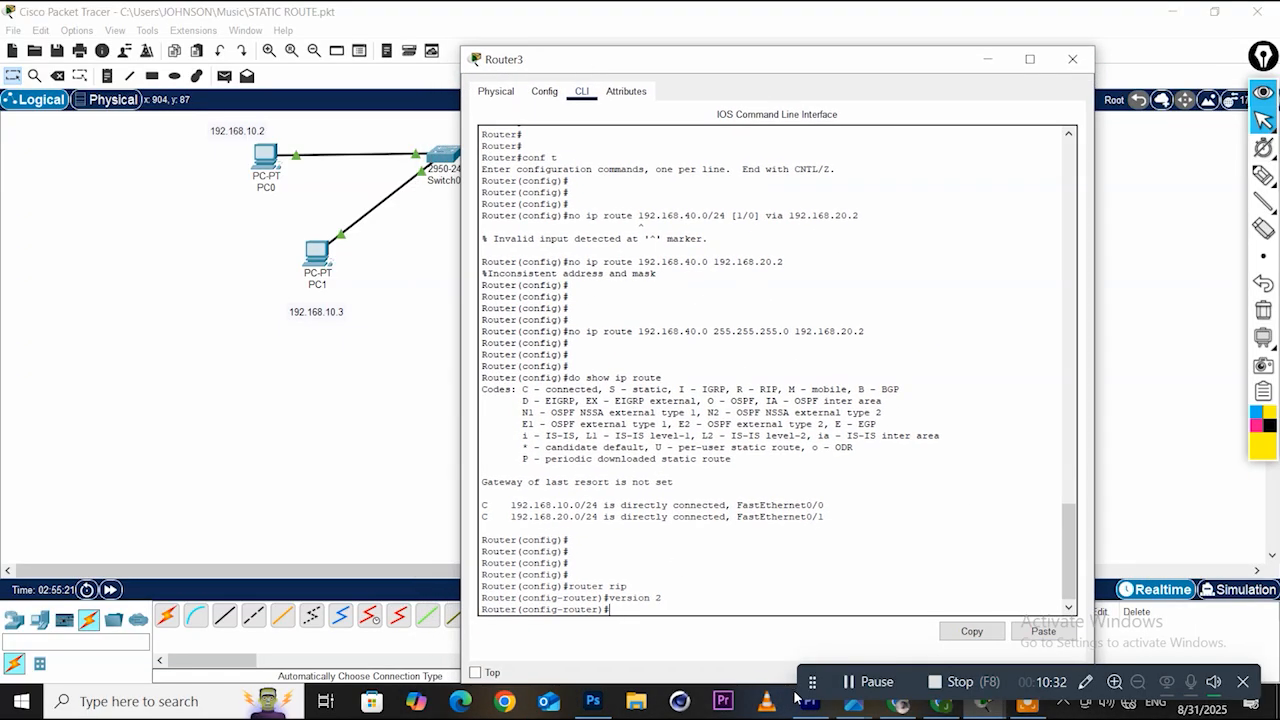
{"action": "mouse_move", "coordinate": [800, 692]}
{"action": "type", "text": "networ"}
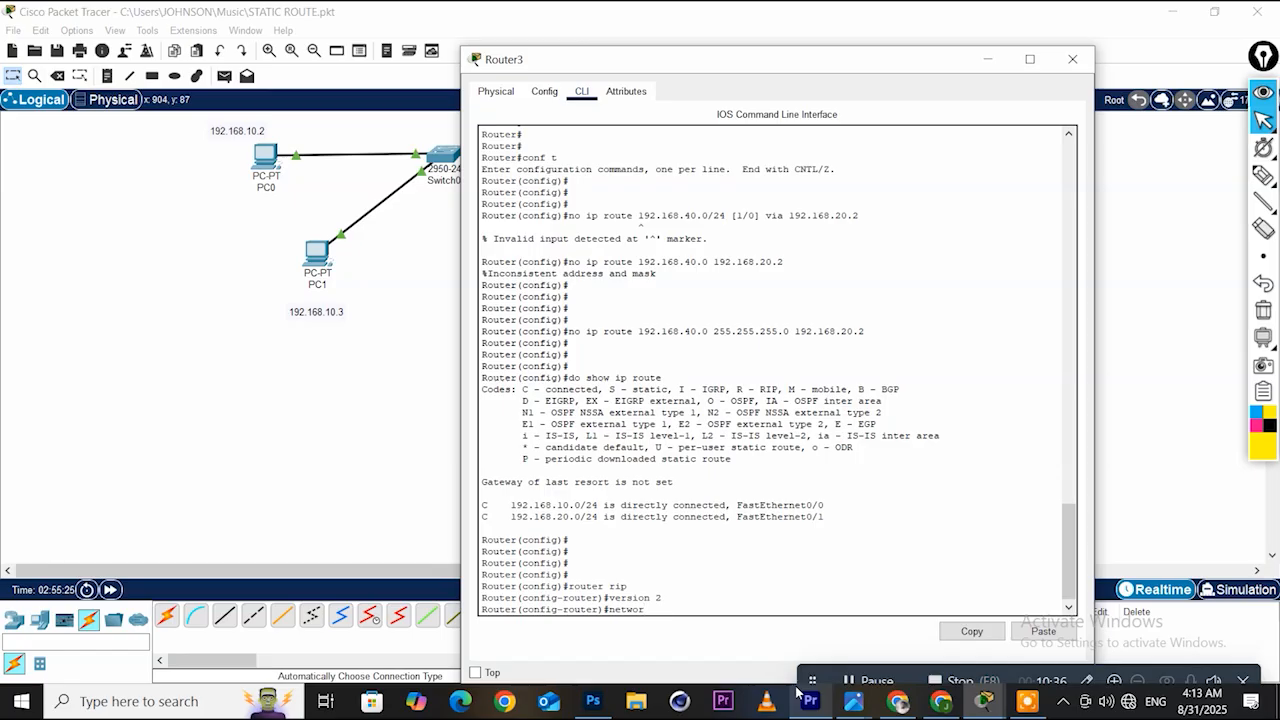
{"action": "type", "text": "k 192.168.10.0"}
{"action": "key", "text": "Return"}
{"action": "key", "text": "Return"}
Add network 192.168.20.0 to Router3's RIP configuration, and move its window clear of the topology's routers
{"action": "type", "text": "netwo"}
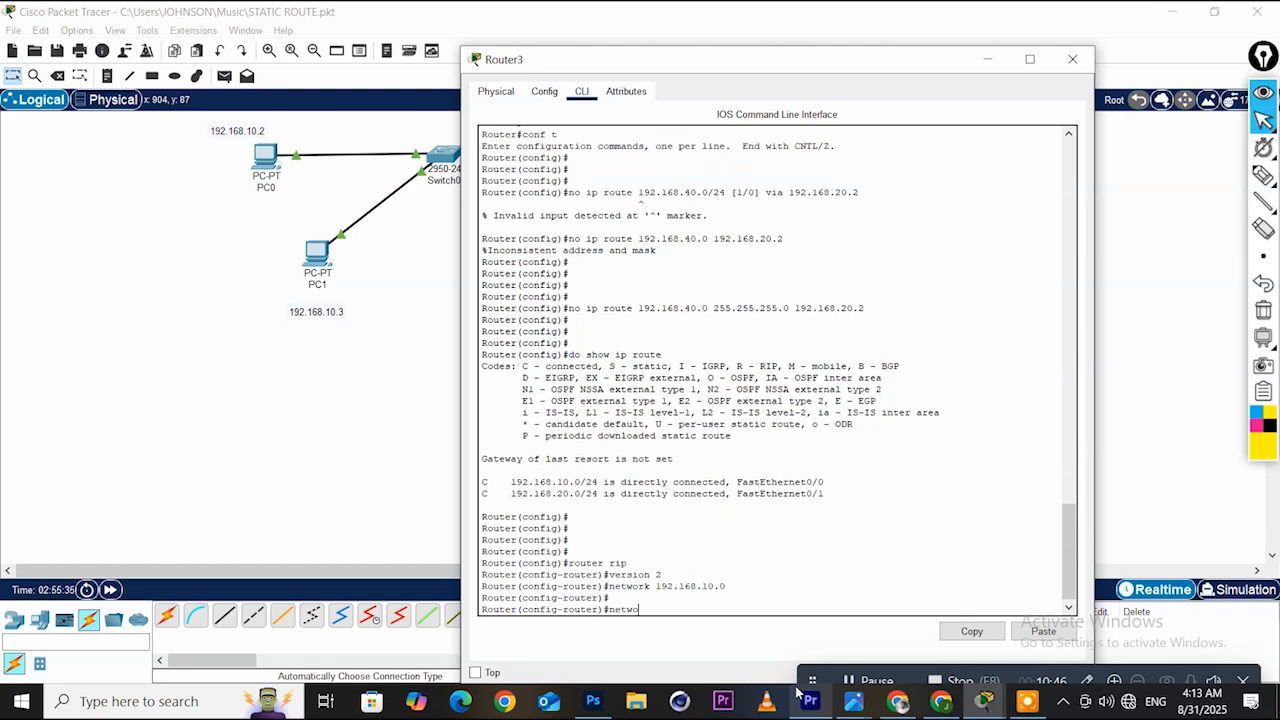
{"action": "type", "text": "rk 192.168.20.0"}
{"action": "key", "text": "Return"}
{"action": "key", "text": "Return"}
{"action": "key", "text": "Return"}
{"action": "key", "text": "Return"}
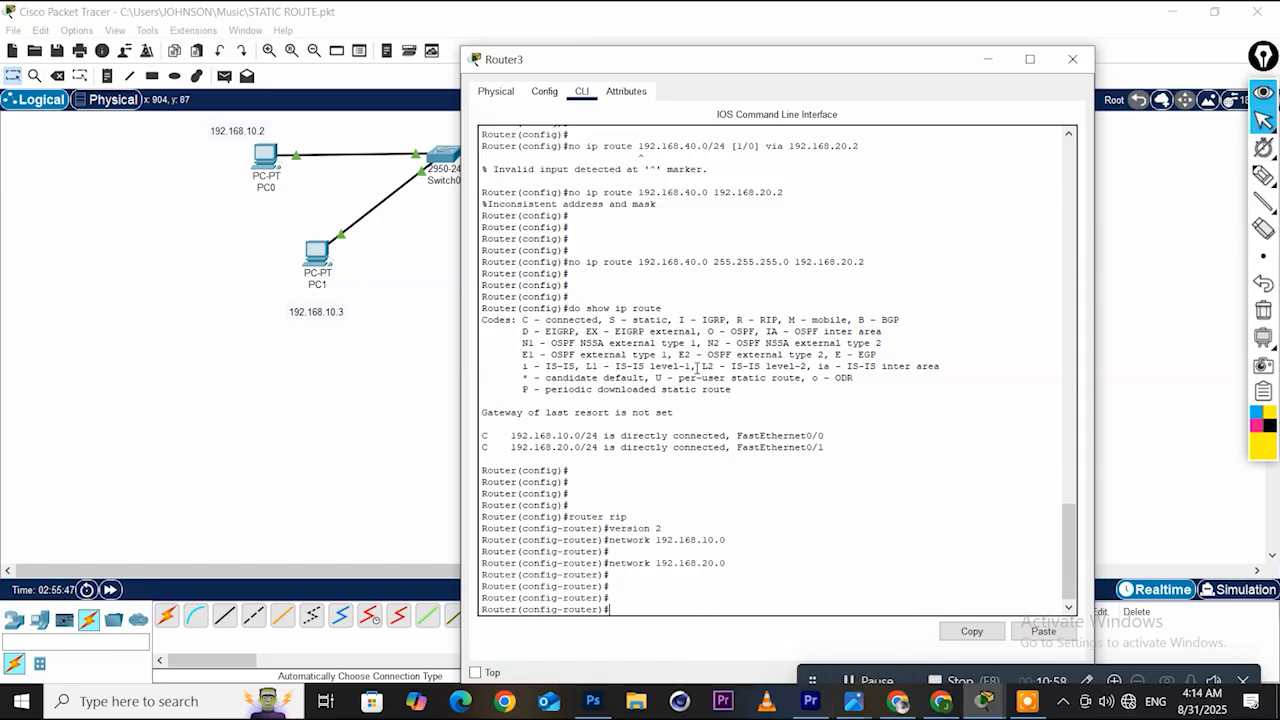
{"action": "left_click_drag", "start_coordinate": [759, 66], "coordinate": [634, 318]}
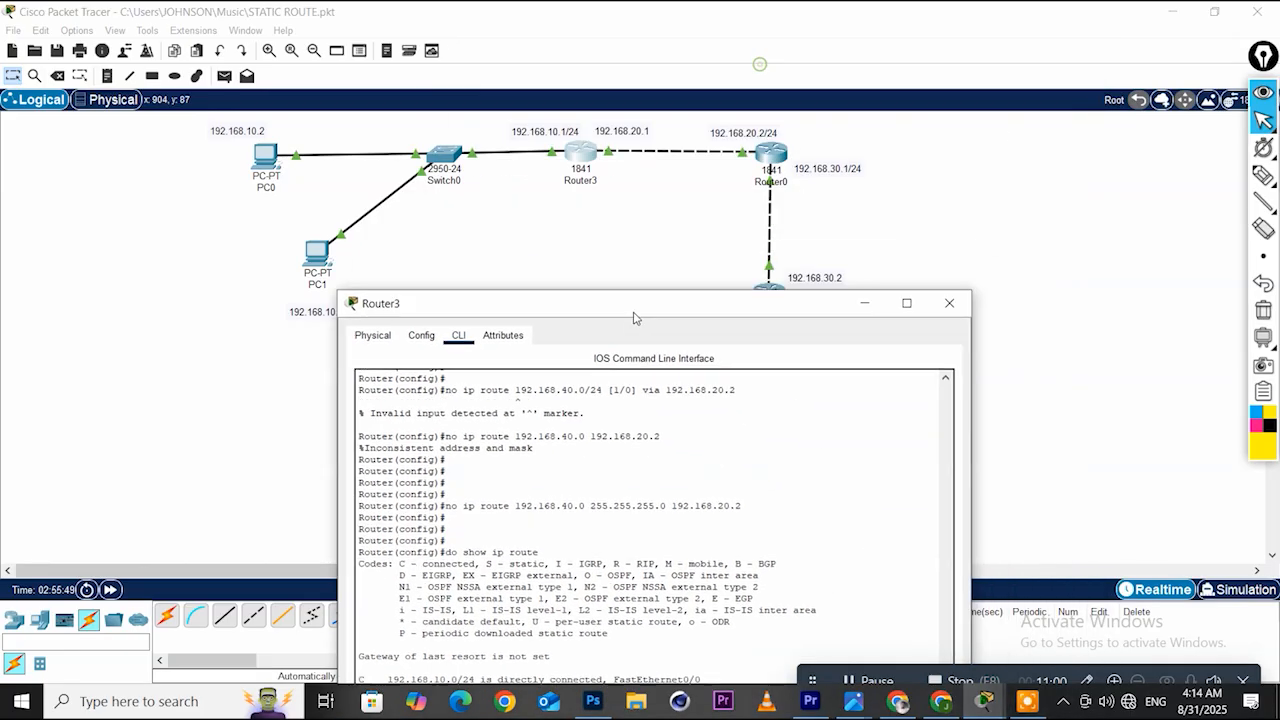
Open Router0's command line, move its window clear of the router addresses, and start RIP version 2 with router rip and ver 2
{"action": "left_click", "coordinate": [580, 156]}
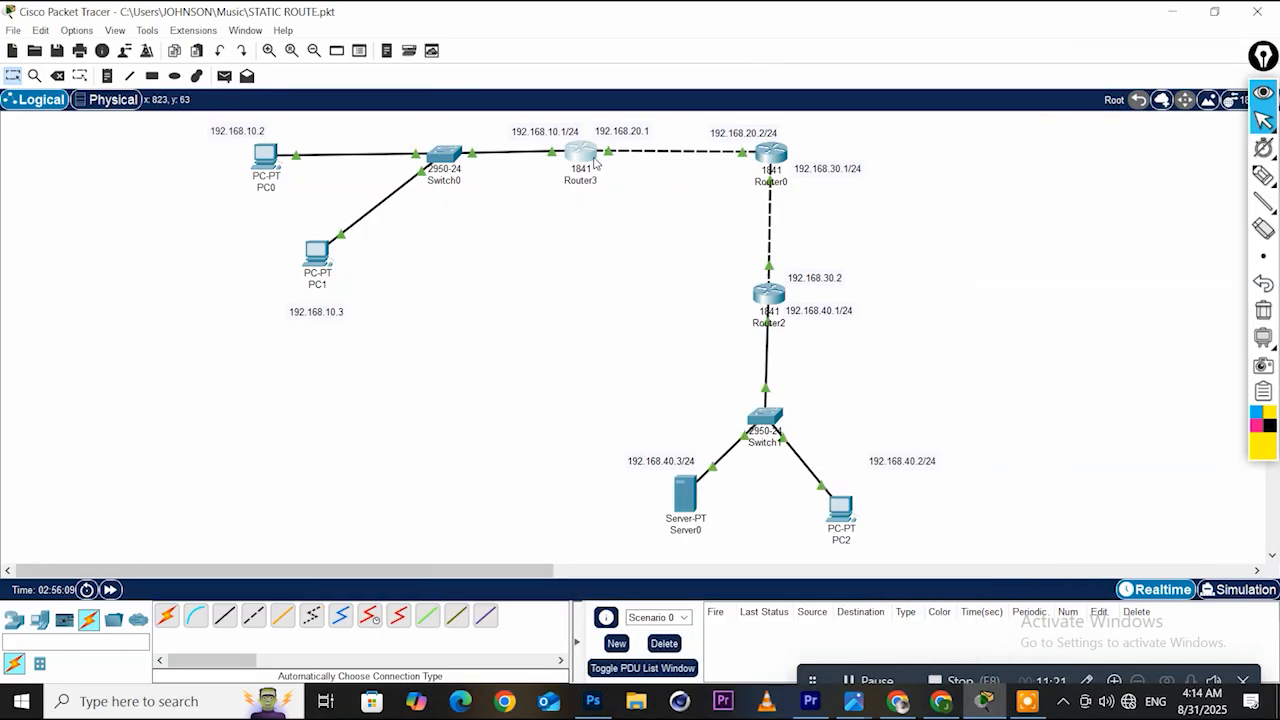
{"action": "left_click", "coordinate": [771, 155]}
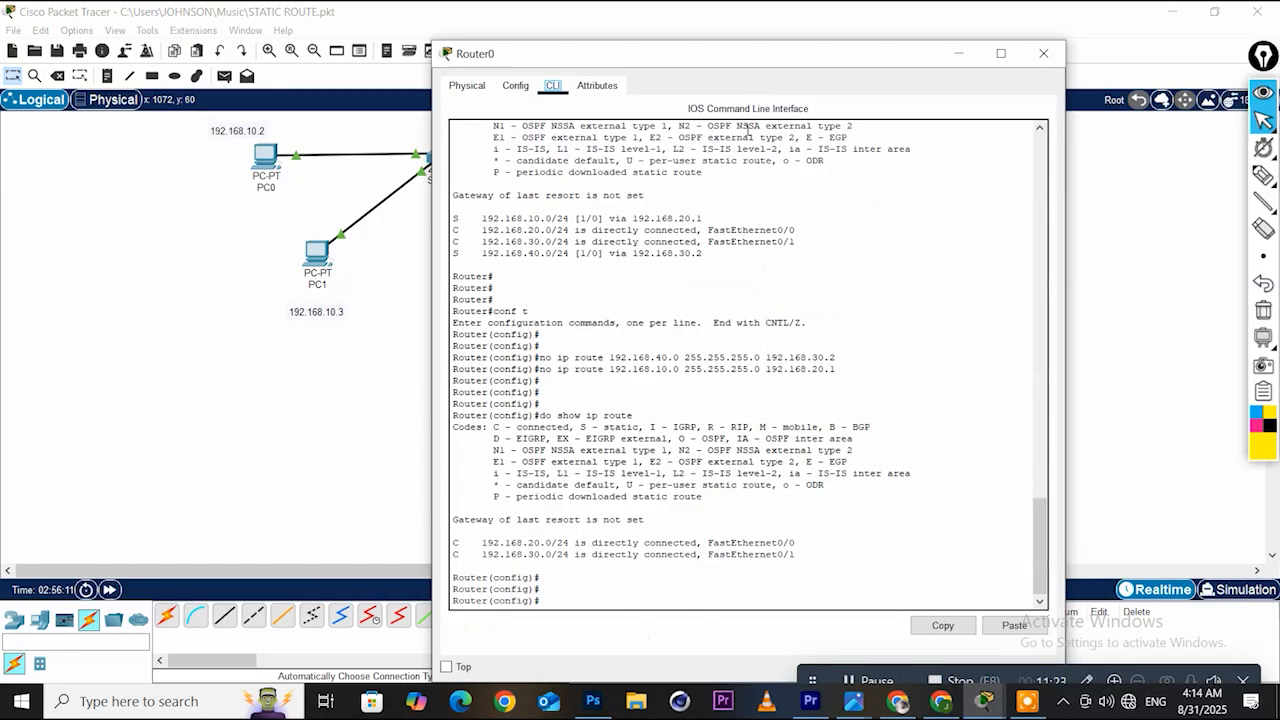
{"action": "left_click_drag", "start_coordinate": [908, 55], "coordinate": [455, 150]}
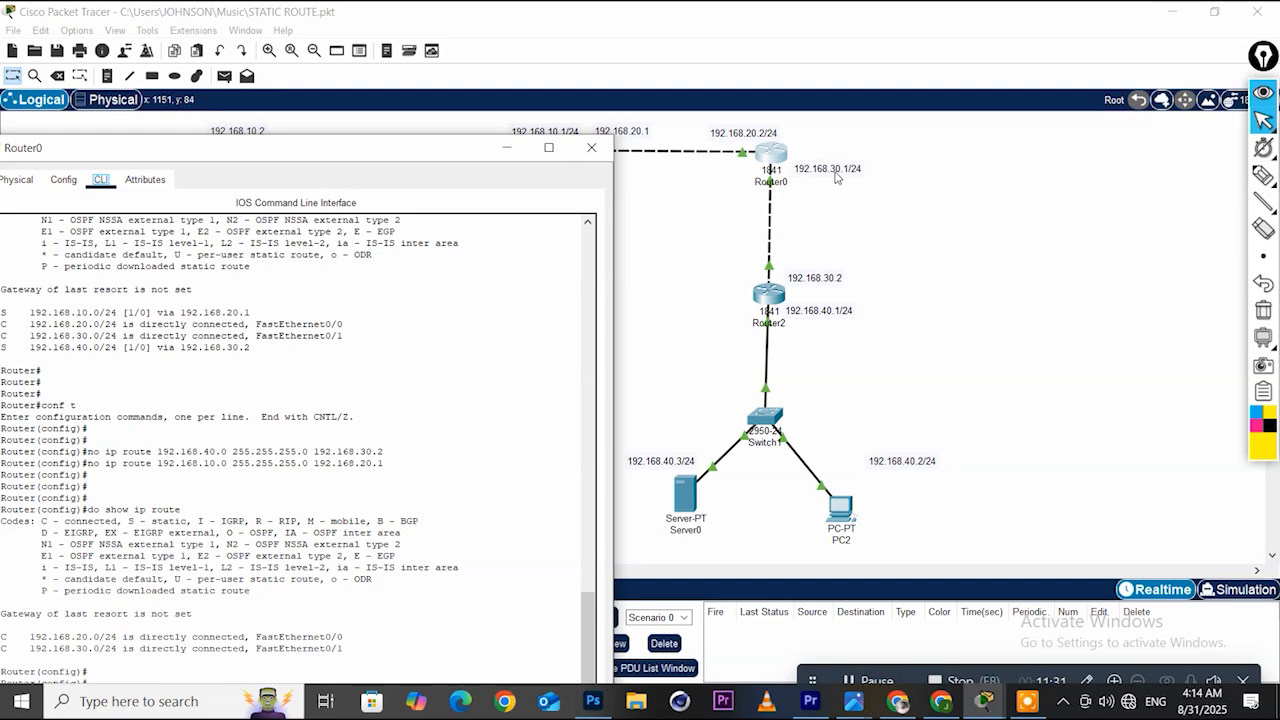
{"action": "left_click_drag", "start_coordinate": [460, 145], "coordinate": [536, 88]}
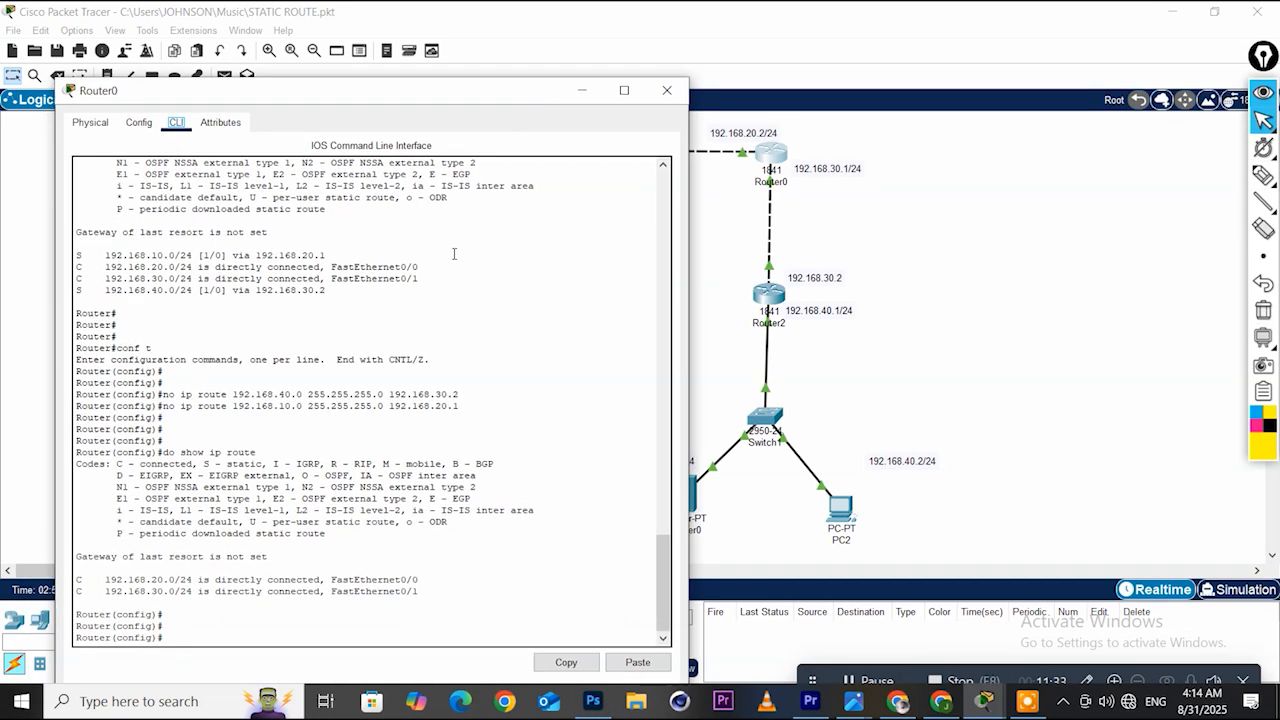
{"action": "left_click", "coordinate": [210, 625]}
{"action": "key", "text": "Return"}
{"action": "key", "text": "Return"}
{"action": "key", "text": "Return"}
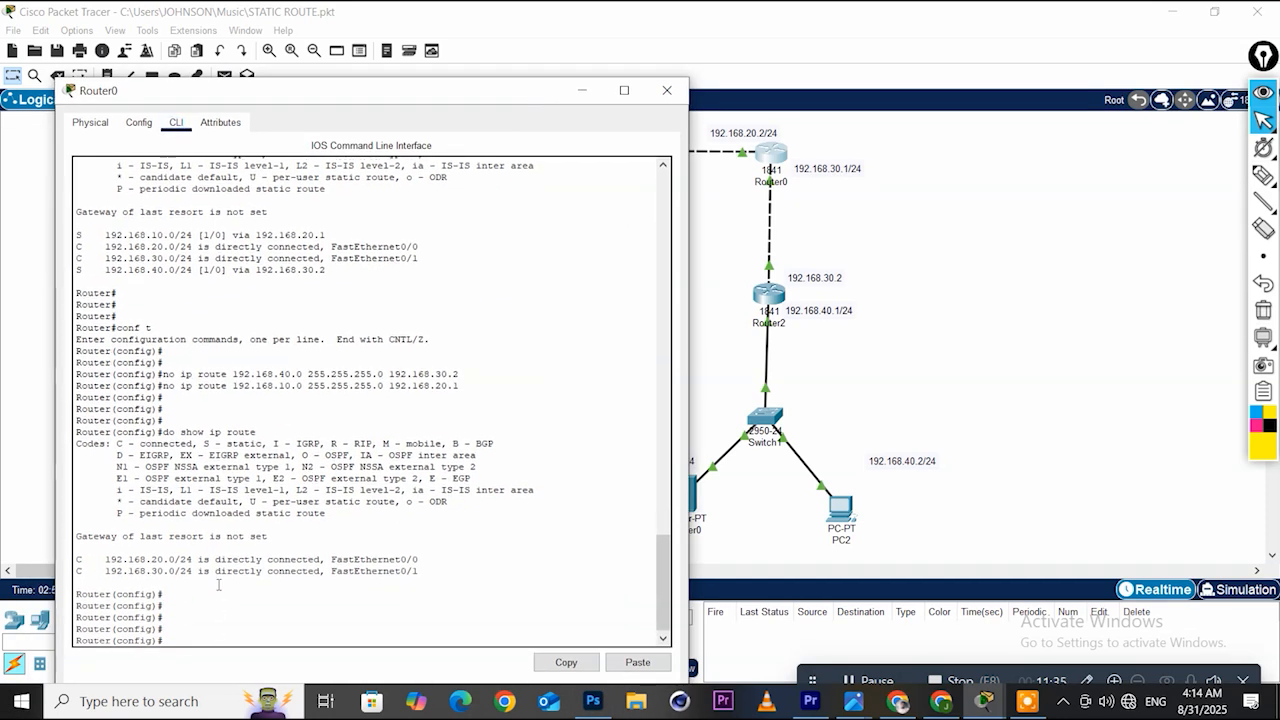
{"action": "type", "text": "ig)#r"}
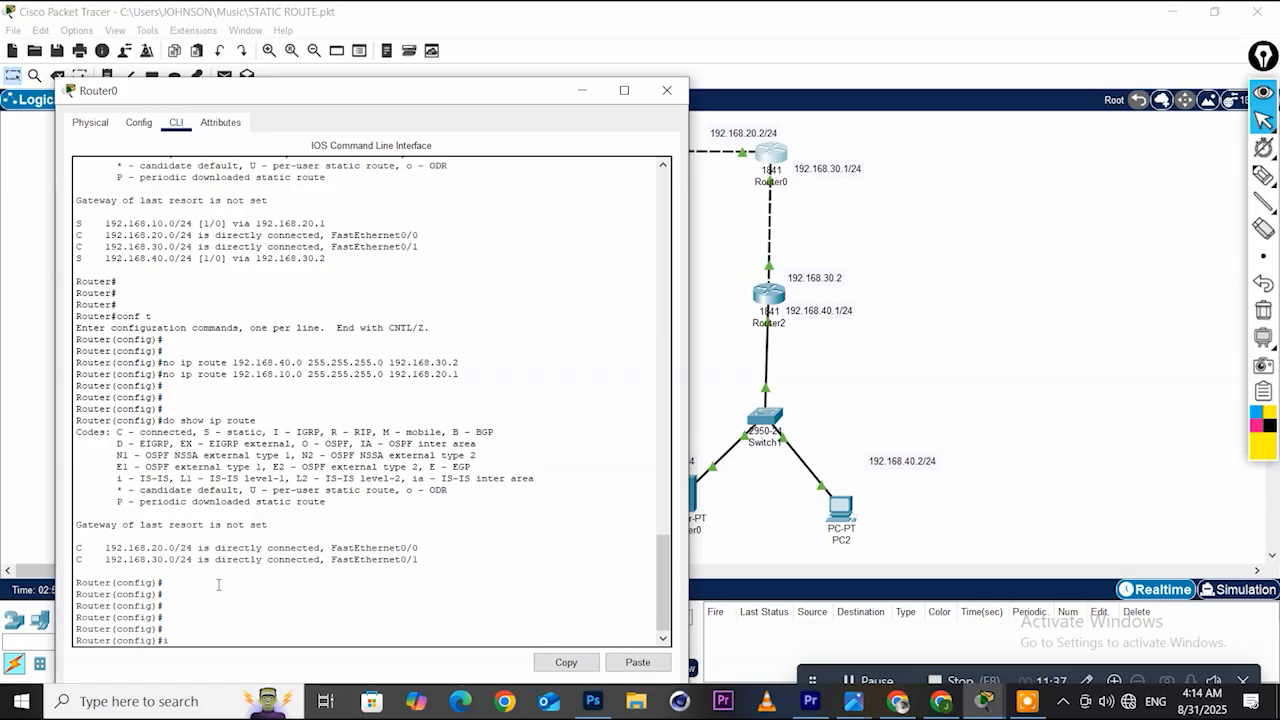
{"action": "type", "text": "outer rip"}
{"action": "key", "text": "Return"}
{"action": "type", "text": "ver 2"}
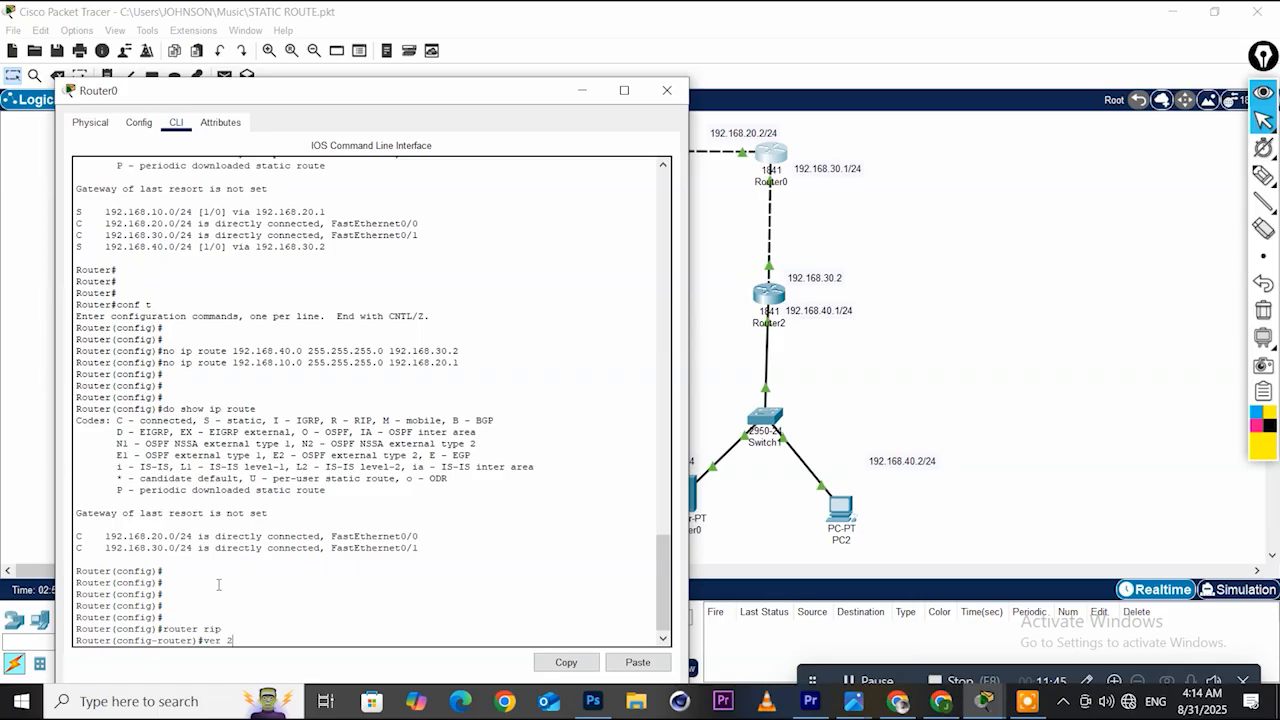
{"action": "key", "text": "Return"}
Add Router0's two connected networks, 192.168.20.0 and 192.168.30.0, to its RIP configuration
{"action": "type", "text": "ne"}
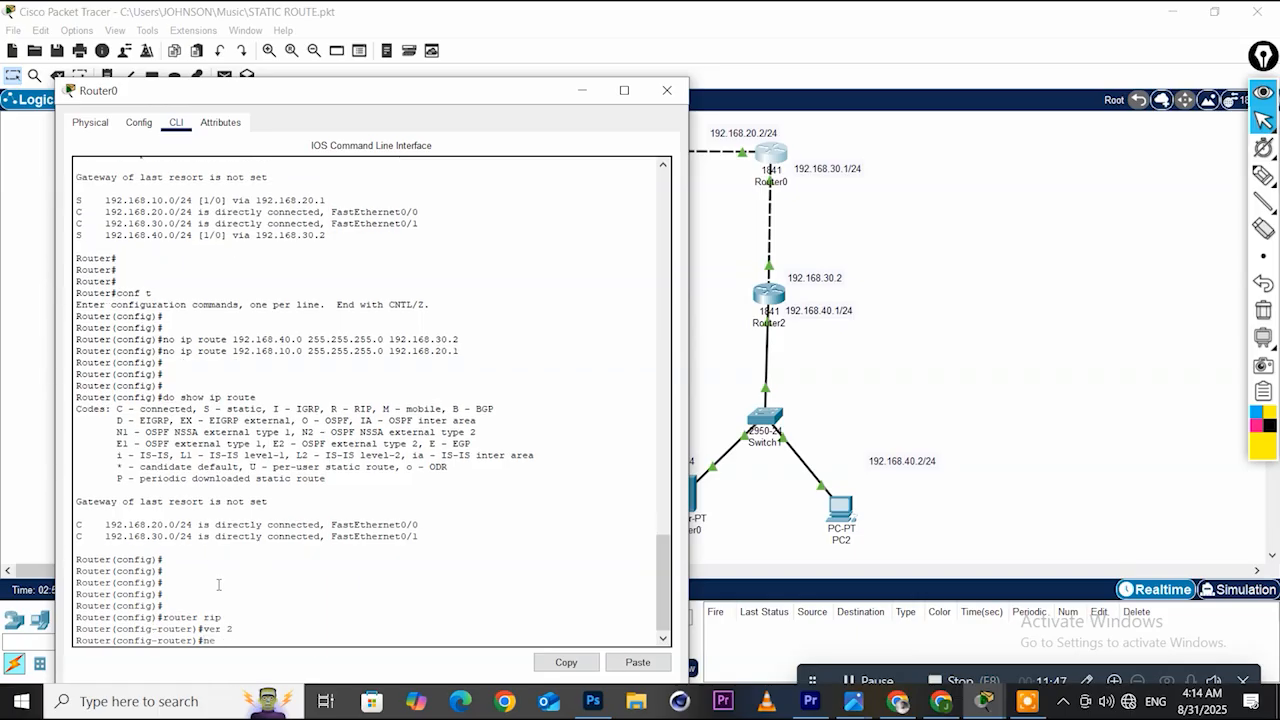
{"action": "type", "text": "twork 192.168.20.0"}
{"action": "key", "text": "Return"}
{"action": "type", "text": "network"}
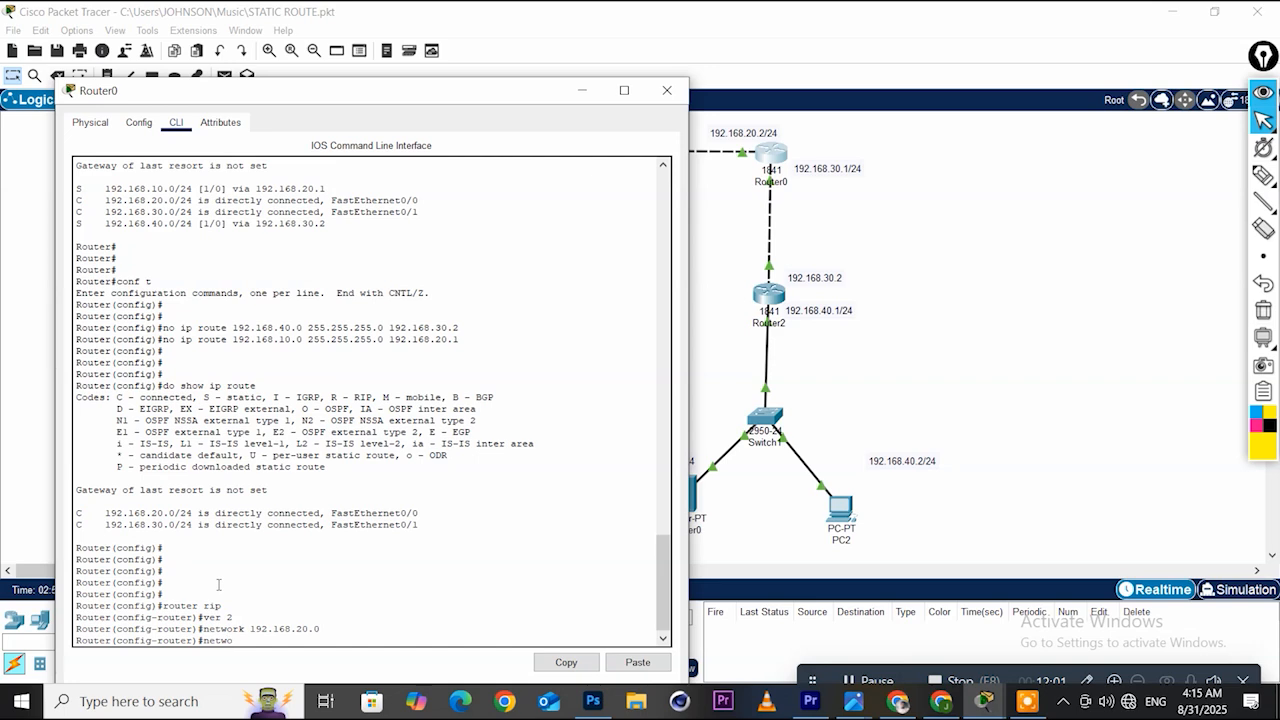
{"action": "type", "text": " 192.168.30."}
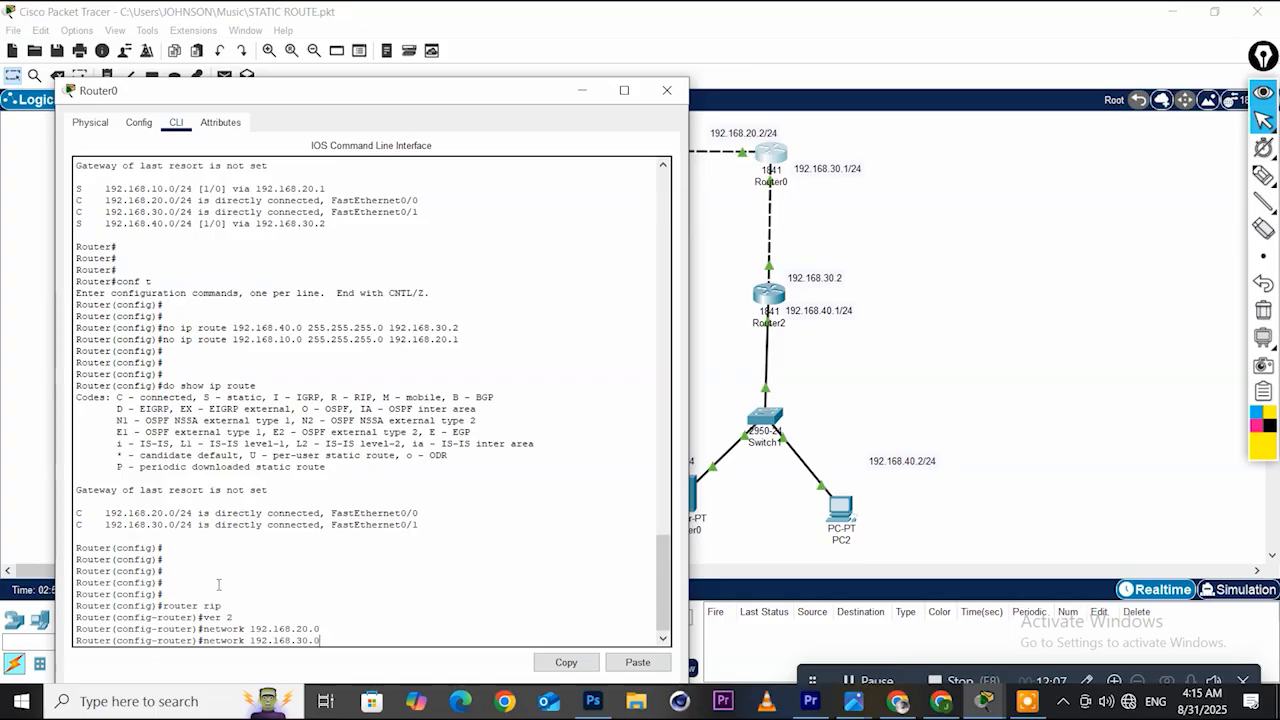
{"action": "type", "text": "0"}
{"action": "key", "text": "Return"}
{"action": "key", "text": "Return"}
{"action": "key", "text": "Return"}
{"action": "key", "text": "Return"}
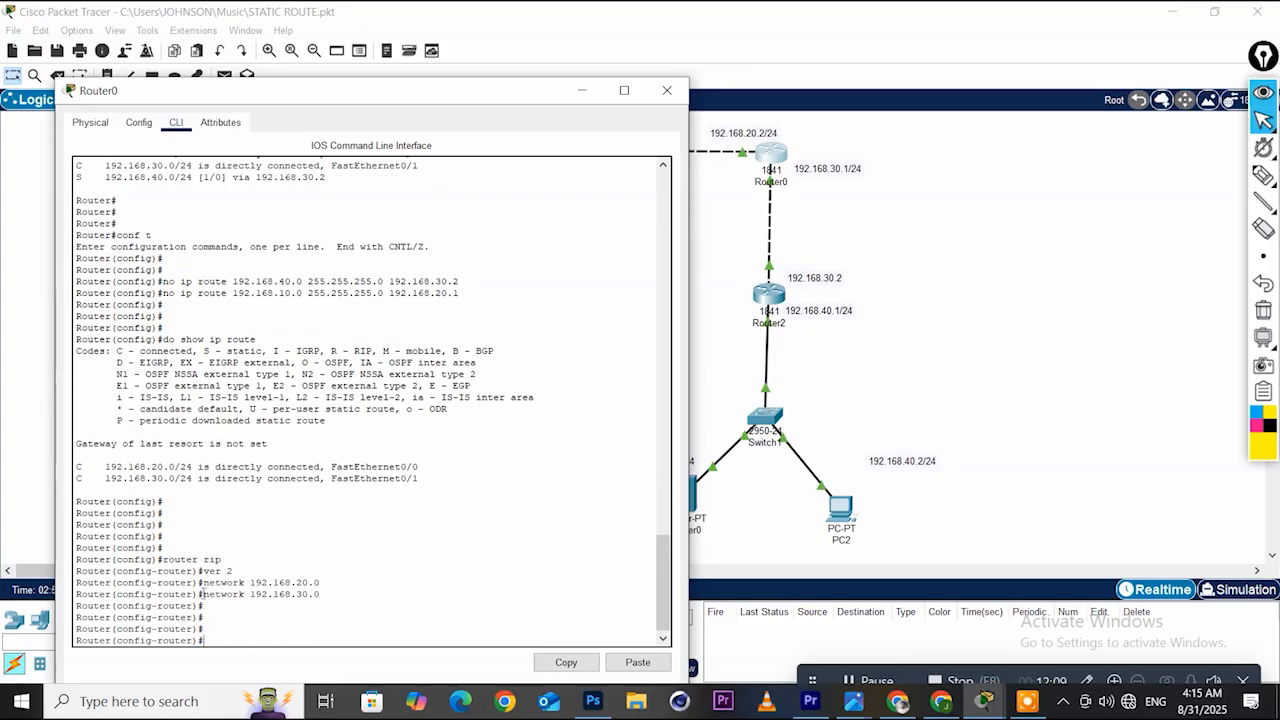
Open Router2's command line beside its addresses, and start RIP version 2 with router rip and ver 2
{"action": "left_click", "coordinate": [772, 300]}
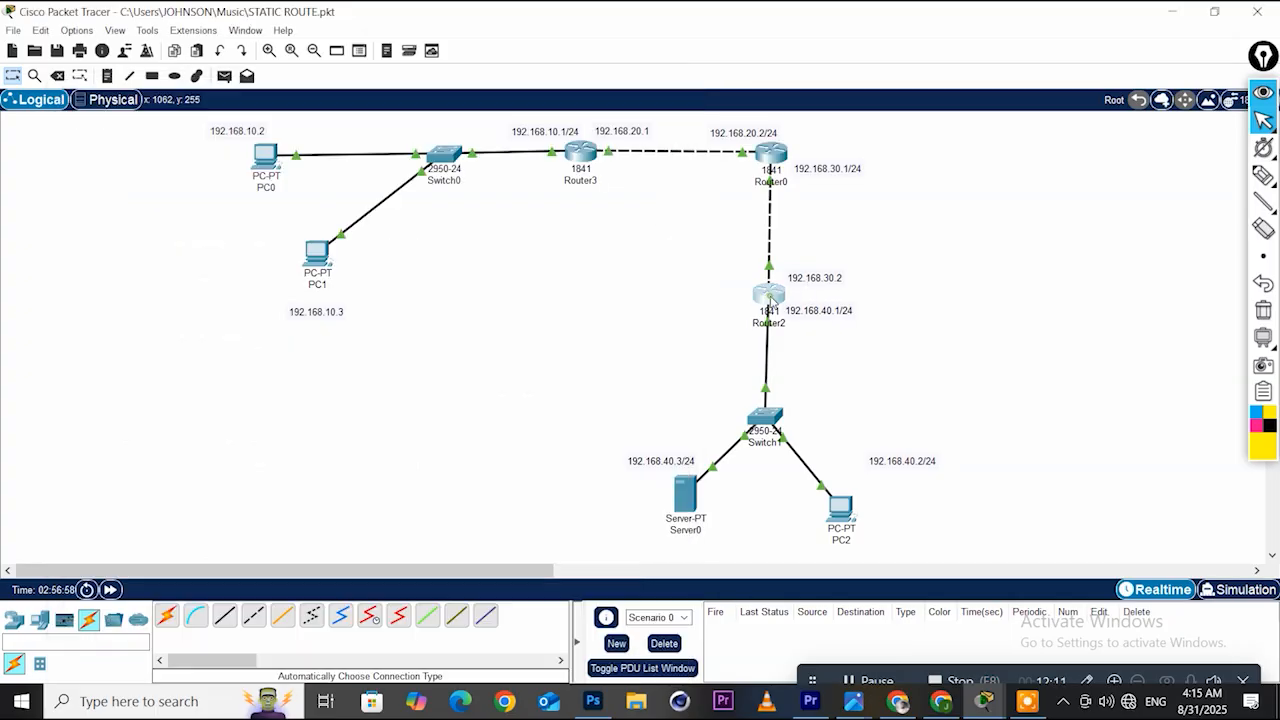
{"action": "left_click_drag", "start_coordinate": [826, 55], "coordinate": [459, 62]}
{"action": "left_click", "coordinate": [200, 606]}
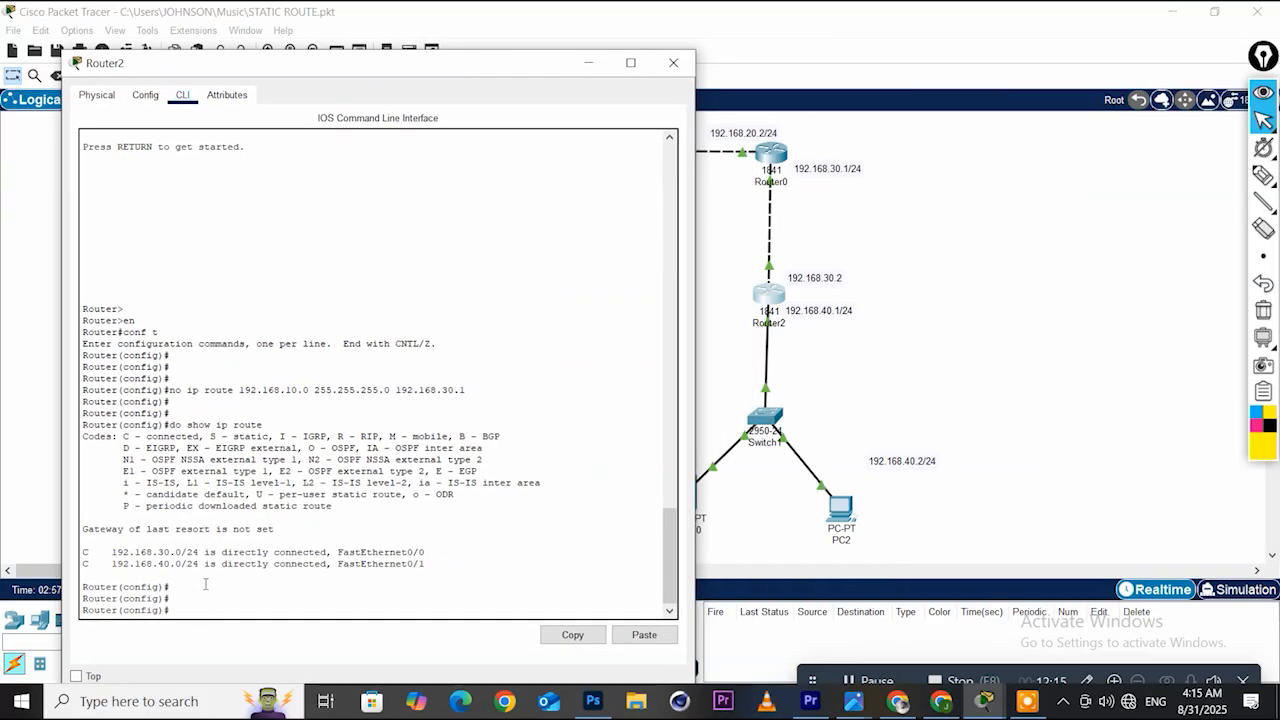
{"action": "key", "text": "Return"}
{"action": "key", "text": "Return"}
{"action": "key", "text": "Return"}
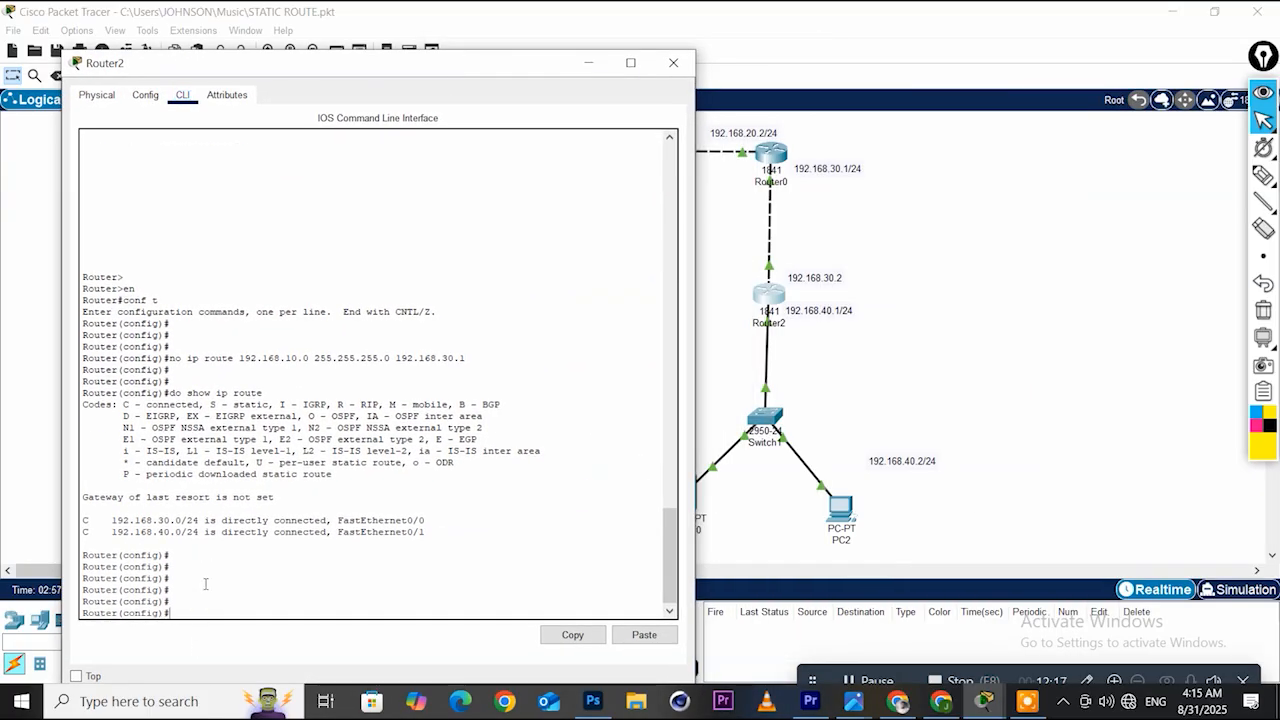
{"action": "type", "text": "router rip"}
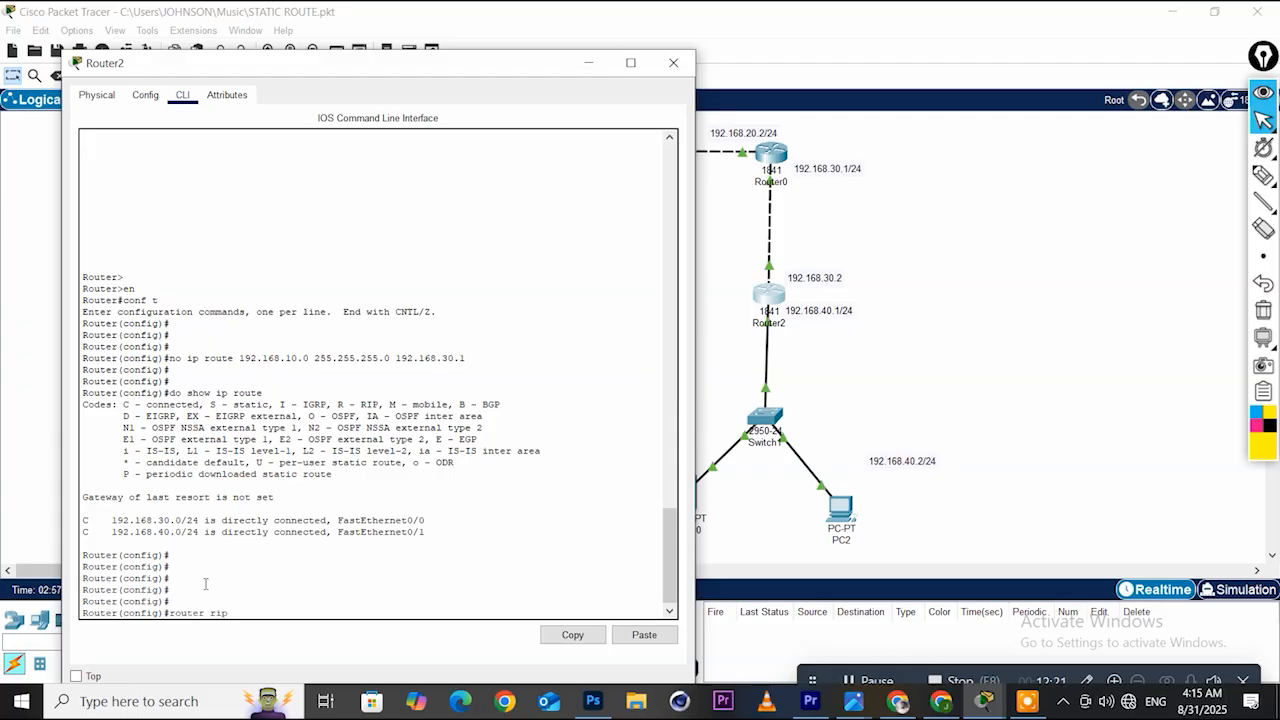
{"action": "key", "text": "Return"}
{"action": "type", "text": "ver 2"}
{"action": "key", "text": "Return"}
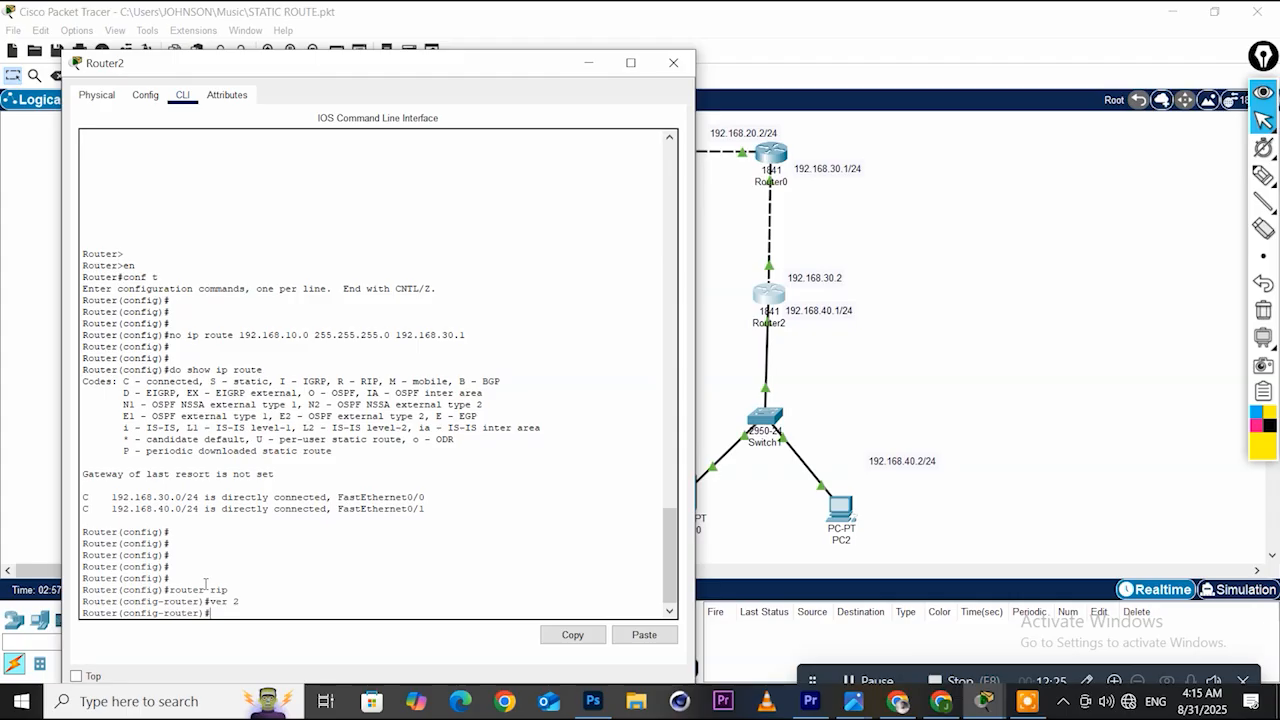
Add Router2's two connected networks, 192.168.30.0 and 192.168.40.0, to its RIP configuration
{"action": "type", "text": "network 192.168.30"}
{"action": "key", "text": "Return"}
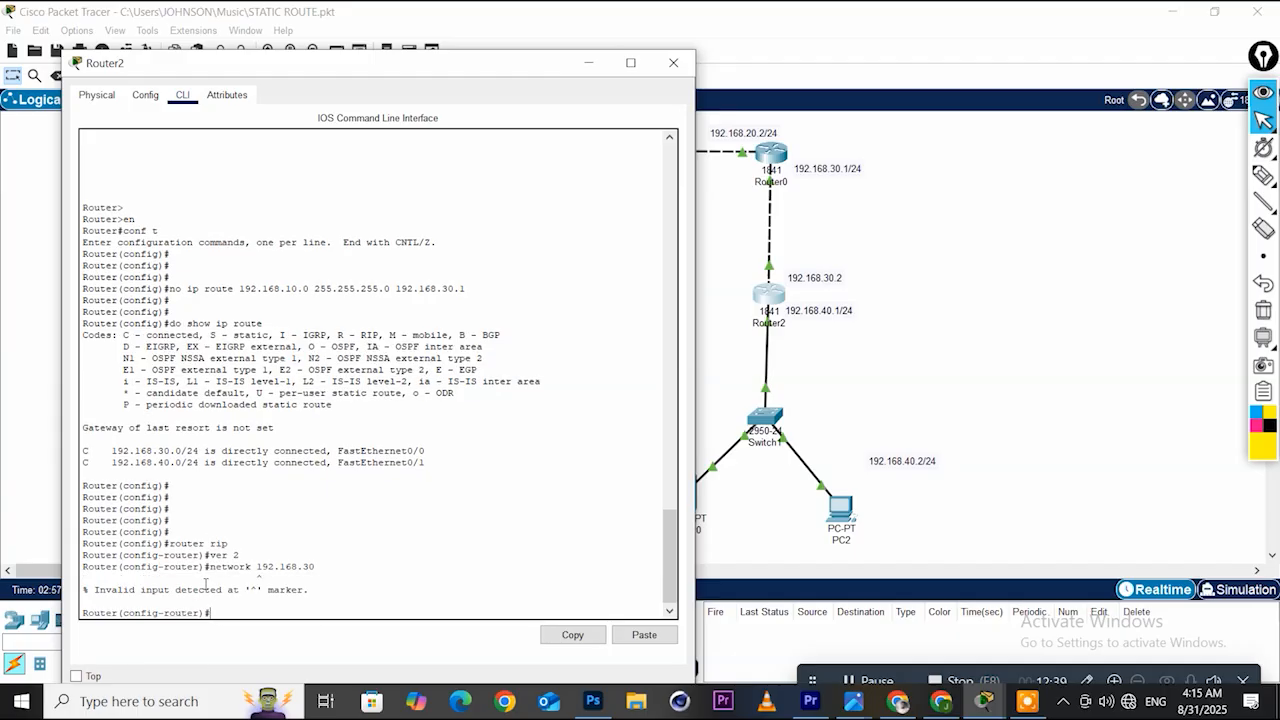
{"action": "type", "text": "network 192.168.30.0"}
{"action": "key", "text": "Return"}
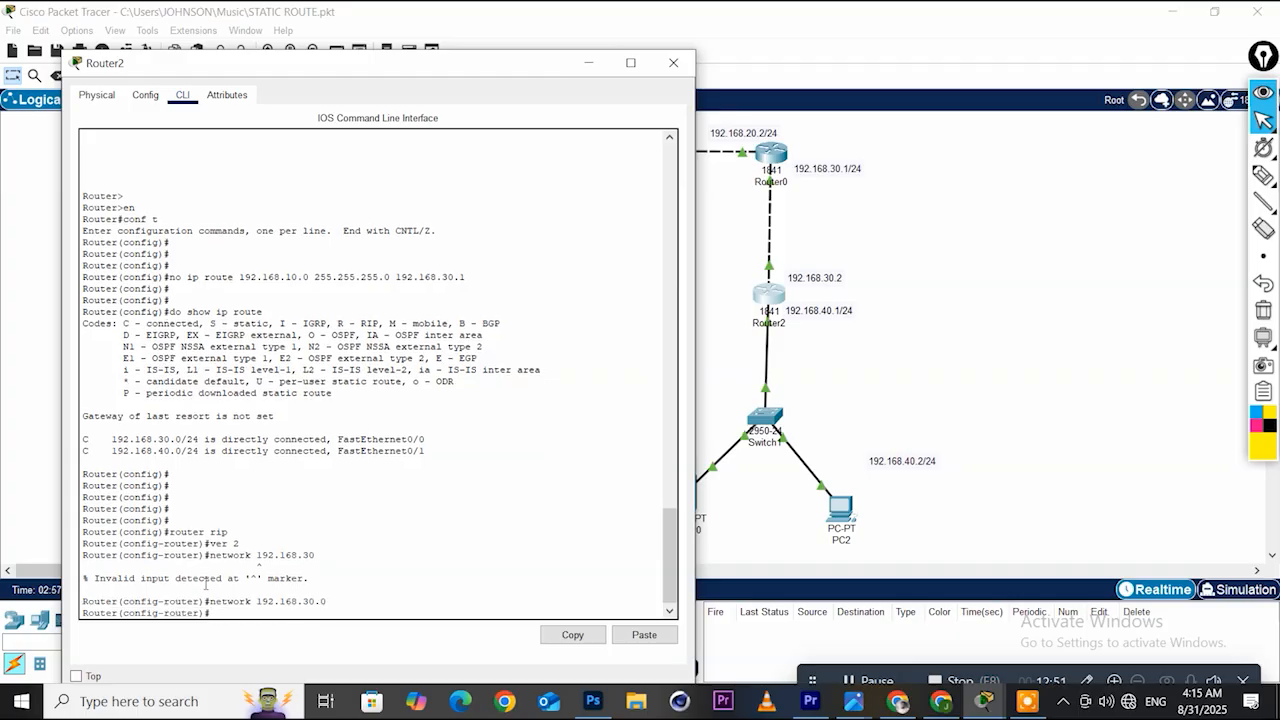
{"action": "type", "text": "network 192.168.40."}
{"action": "key", "text": "Return"}
{"action": "key", "text": "Return"}
{"action": "key", "text": "Return"}
{"action": "key", "text": "Return"}
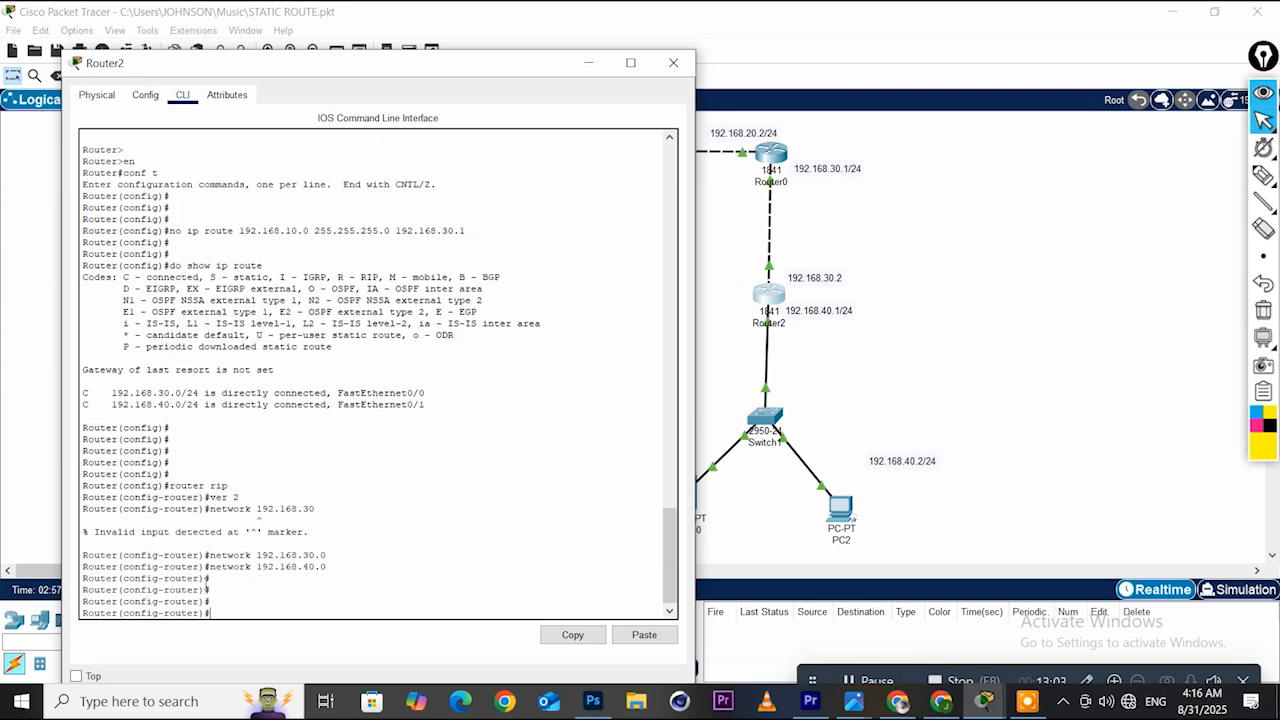
Exit Router2's RIP configuration mode and close its window
{"action": "type", "text": "exit"}
{"action": "key", "text": "Return"}
{"action": "key", "text": "Return"}
{"action": "key", "text": "Return"}
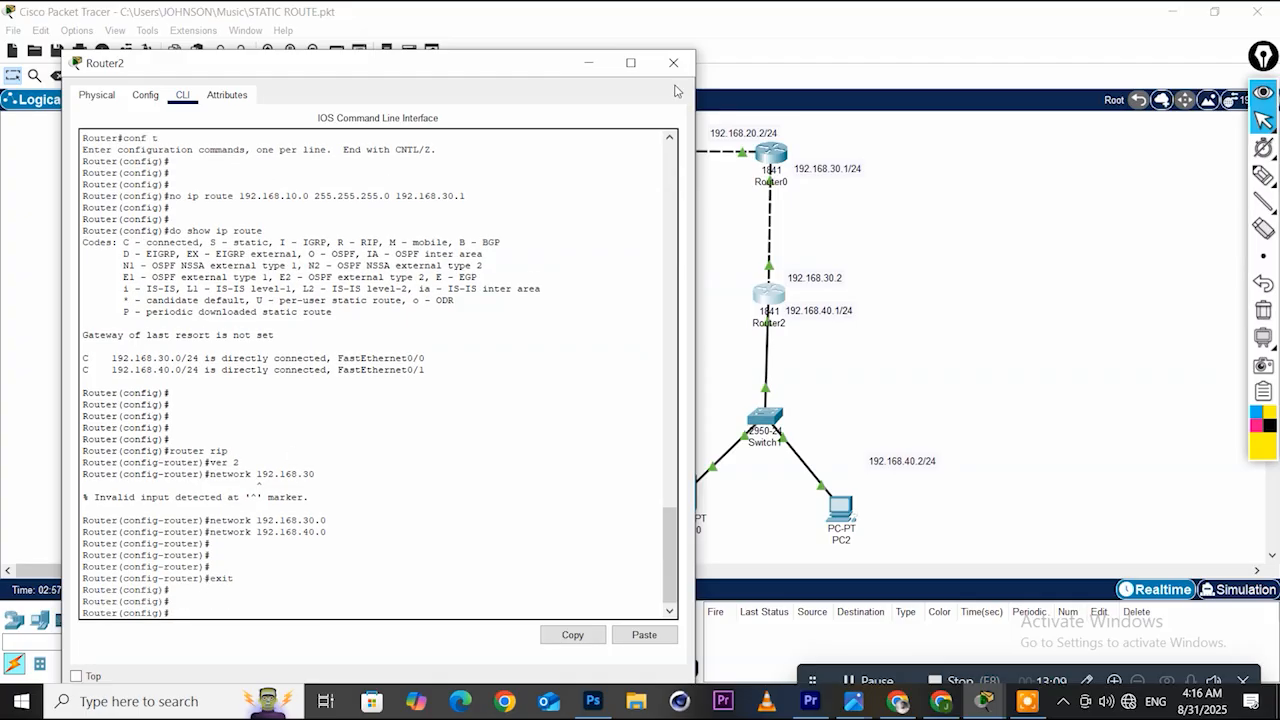
{"action": "left_click", "coordinate": [671, 65]}
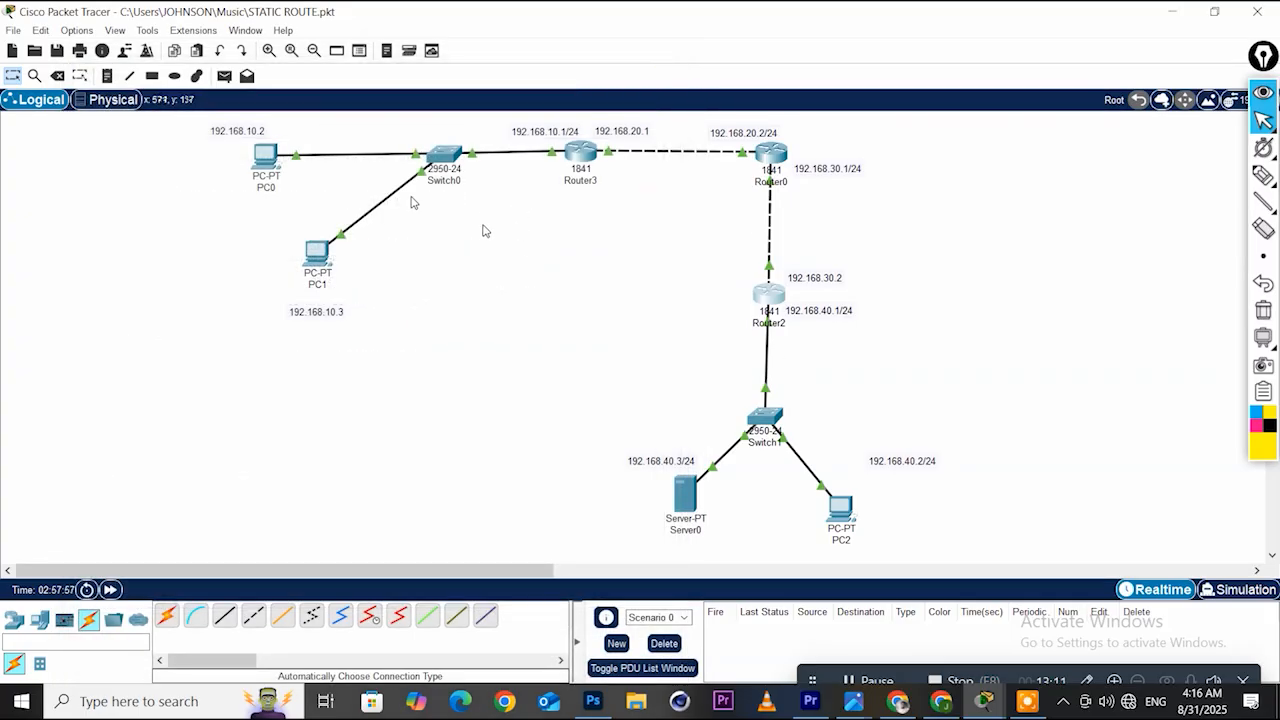
Open Router3's command line, exit configuration mode, and display its routing table with show ip route
{"action": "left_click", "coordinate": [580, 152]}
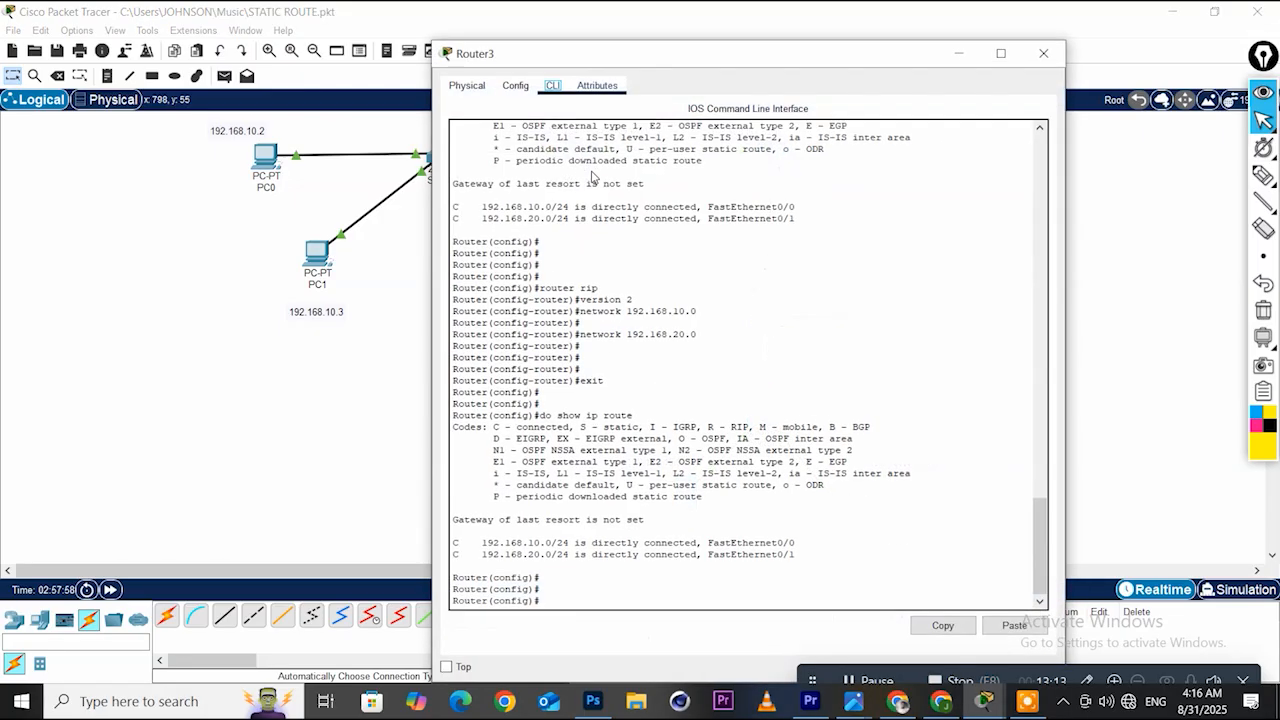
{"action": "left_click", "coordinate": [552, 596]}
{"action": "type", "text": "exi"}
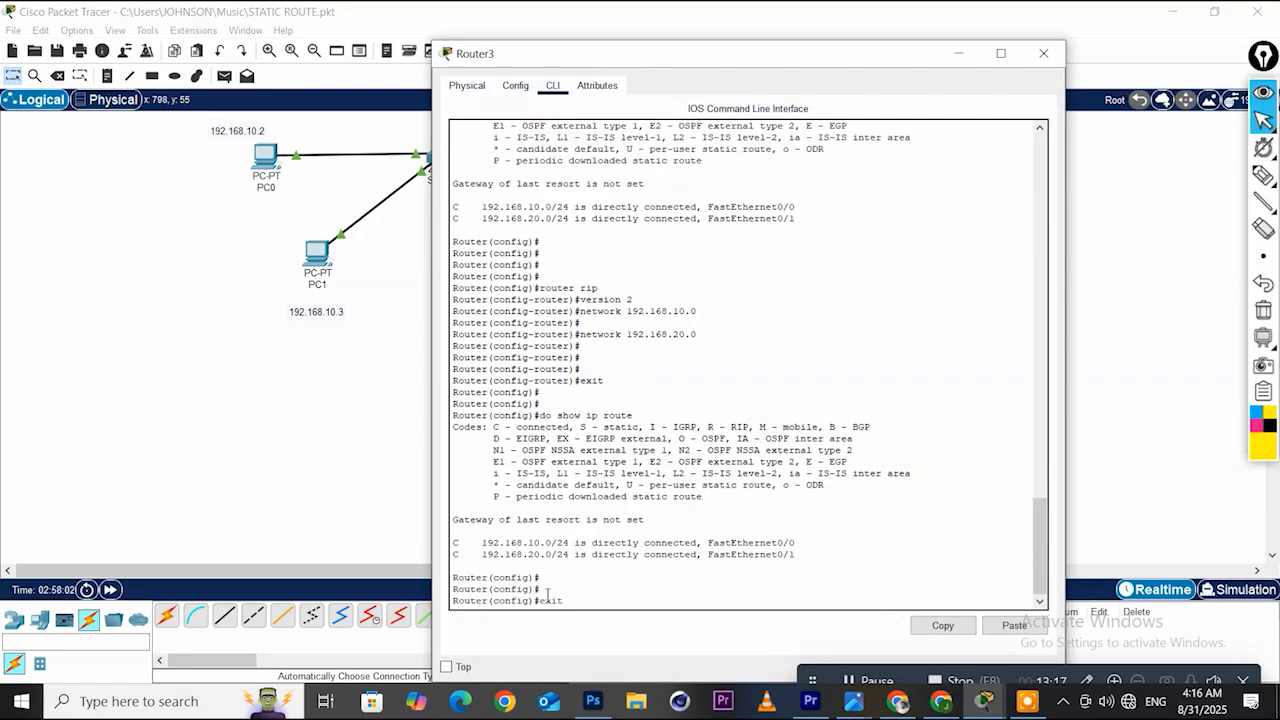
{"action": "type", "text": "t"}
{"action": "key", "text": "Return"}
{"action": "key", "text": "Return"}
{"action": "key", "text": "Return"}
{"action": "key", "text": "Return"}
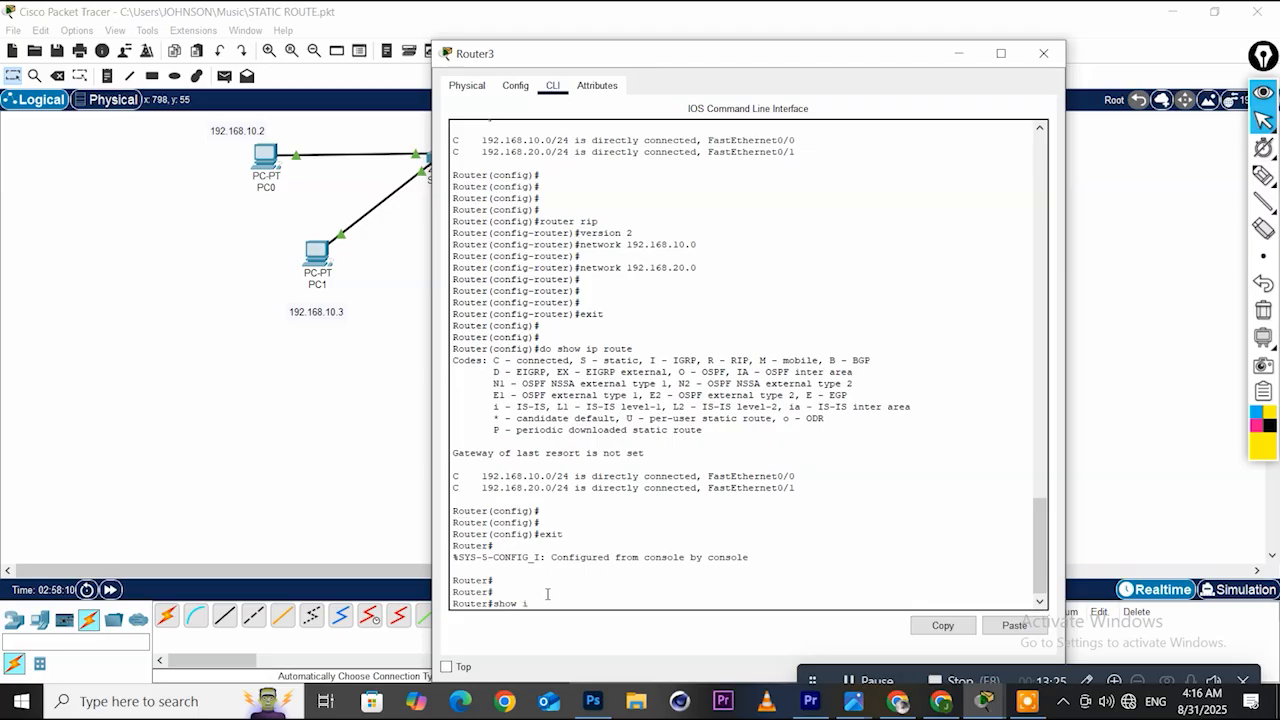
{"action": "type", "text": "ute"}
{"action": "key", "text": "Return"}
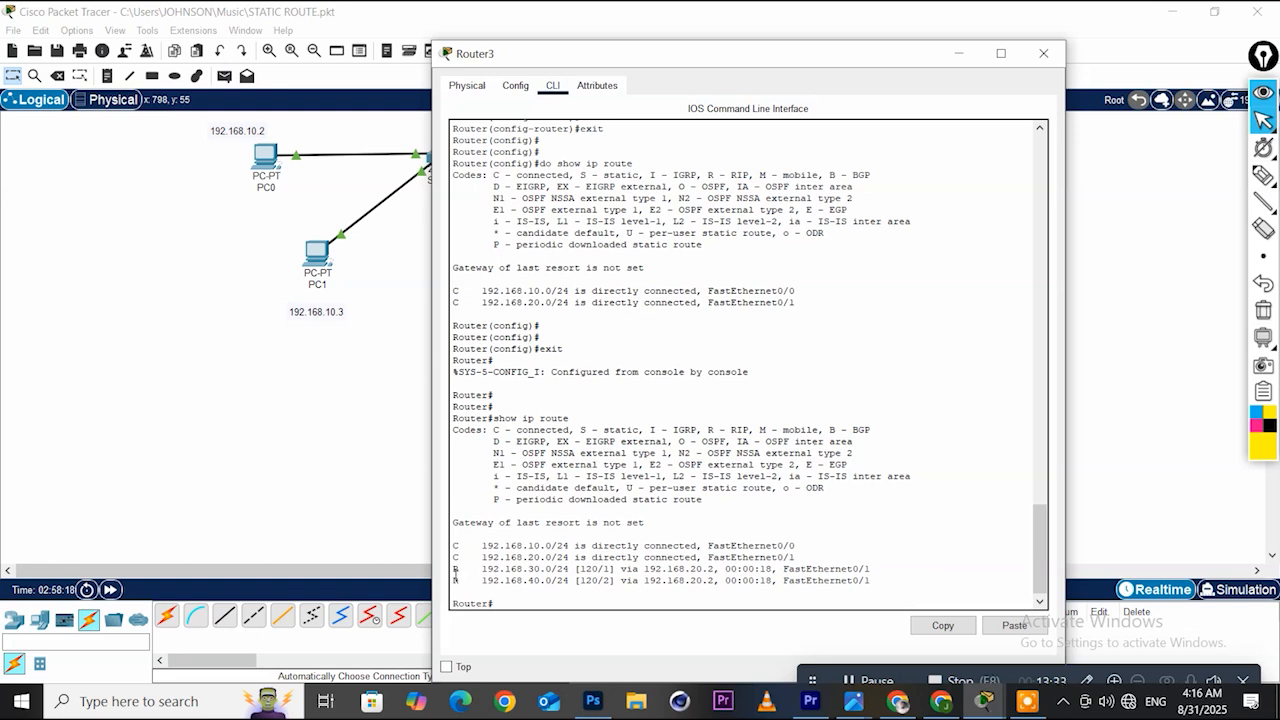
Examine the R entries in Router3's routing table against the topology addresses and the R - RIP code in the legend
{"action": "left_click_drag", "start_coordinate": [453, 571], "coordinate": [871, 568]}
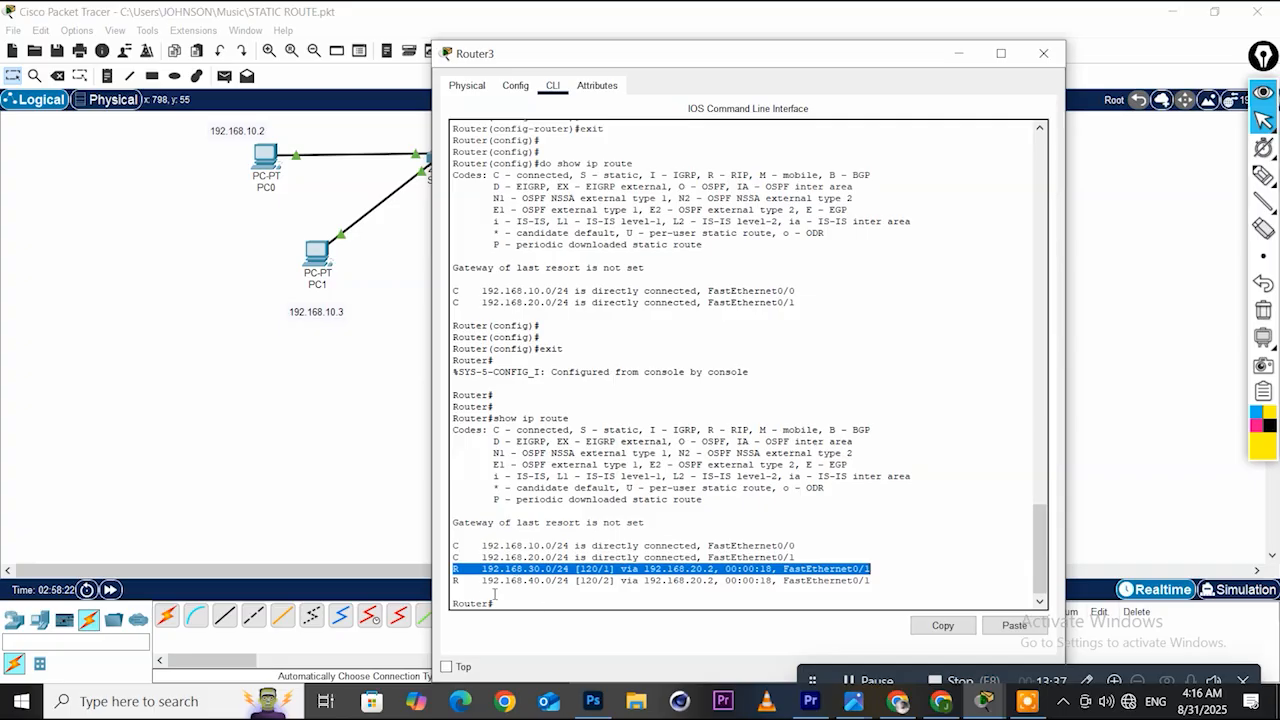
{"action": "left_click_drag", "start_coordinate": [455, 582], "coordinate": [866, 580]}
{"action": "left_click", "coordinate": [537, 579]}
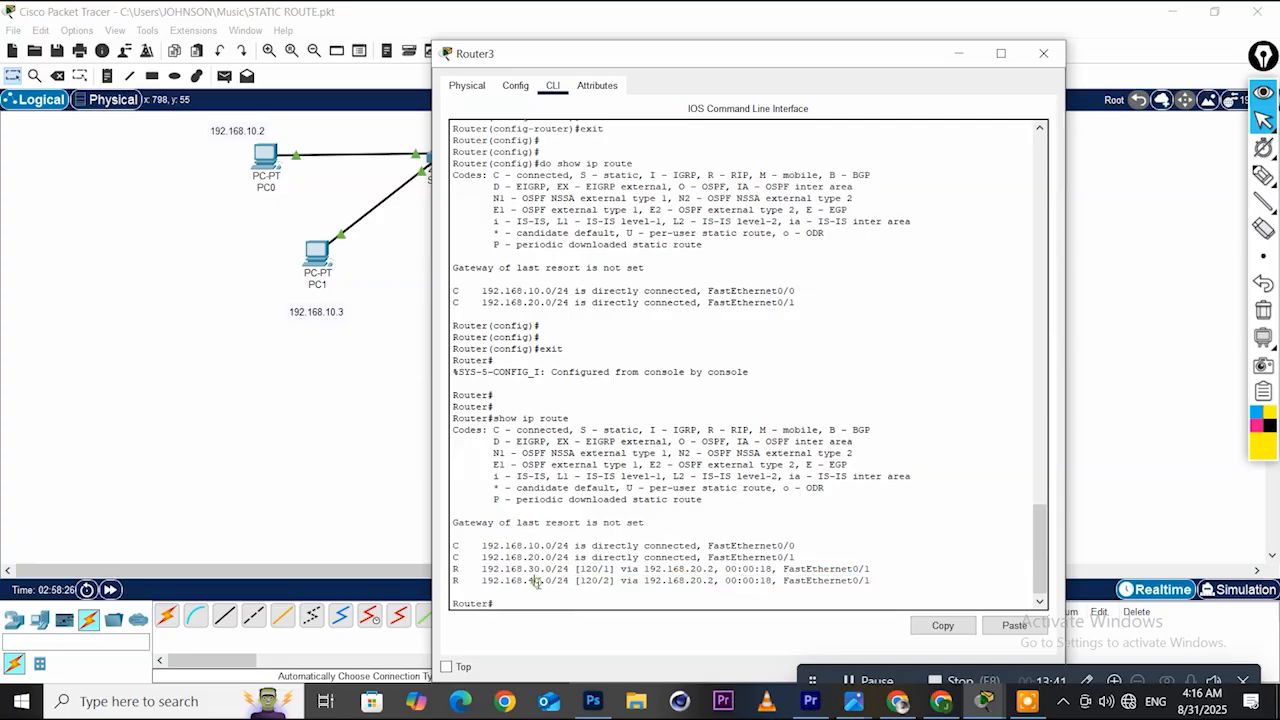
{"action": "left_click_drag", "start_coordinate": [541, 582], "coordinate": [522, 568]}
{"action": "left_click_drag", "start_coordinate": [843, 56], "coordinate": [520, 259]}
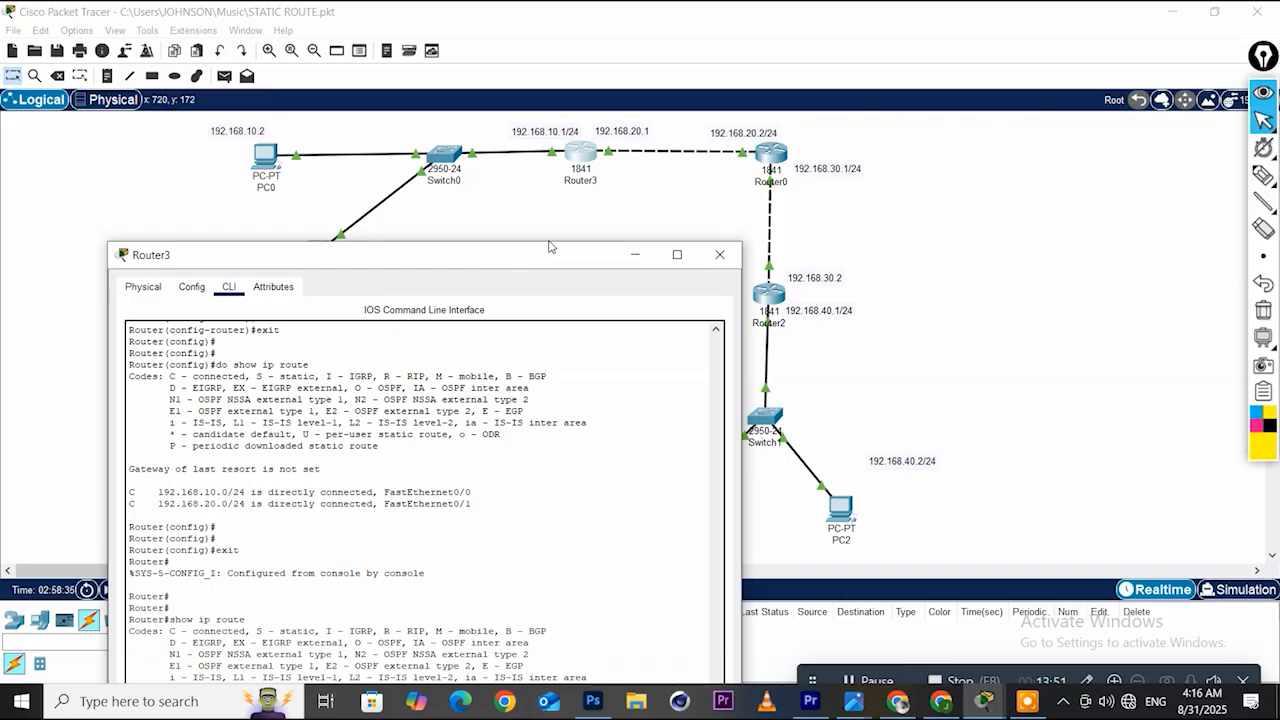
{"action": "left_click_drag", "start_coordinate": [535, 261], "coordinate": [572, 92]}
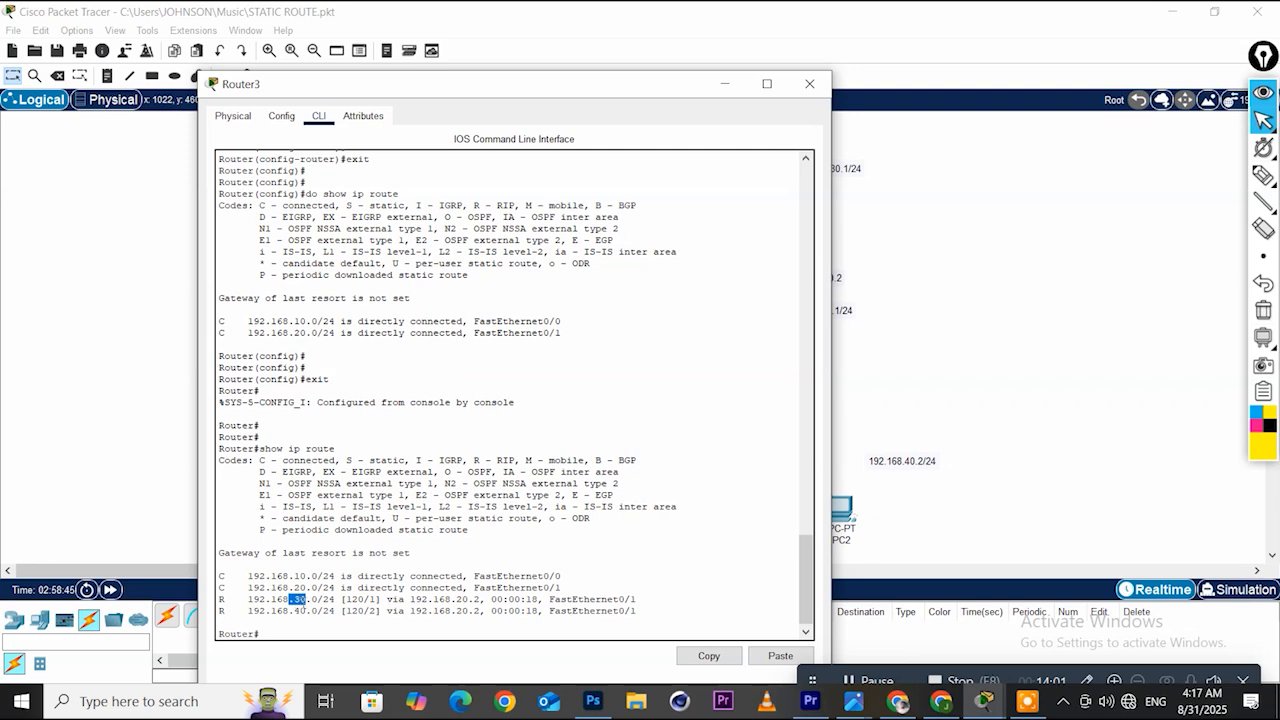
{"action": "left_click", "coordinate": [223, 611]}
{"action": "left_click_drag", "start_coordinate": [472, 460], "coordinate": [522, 460]}
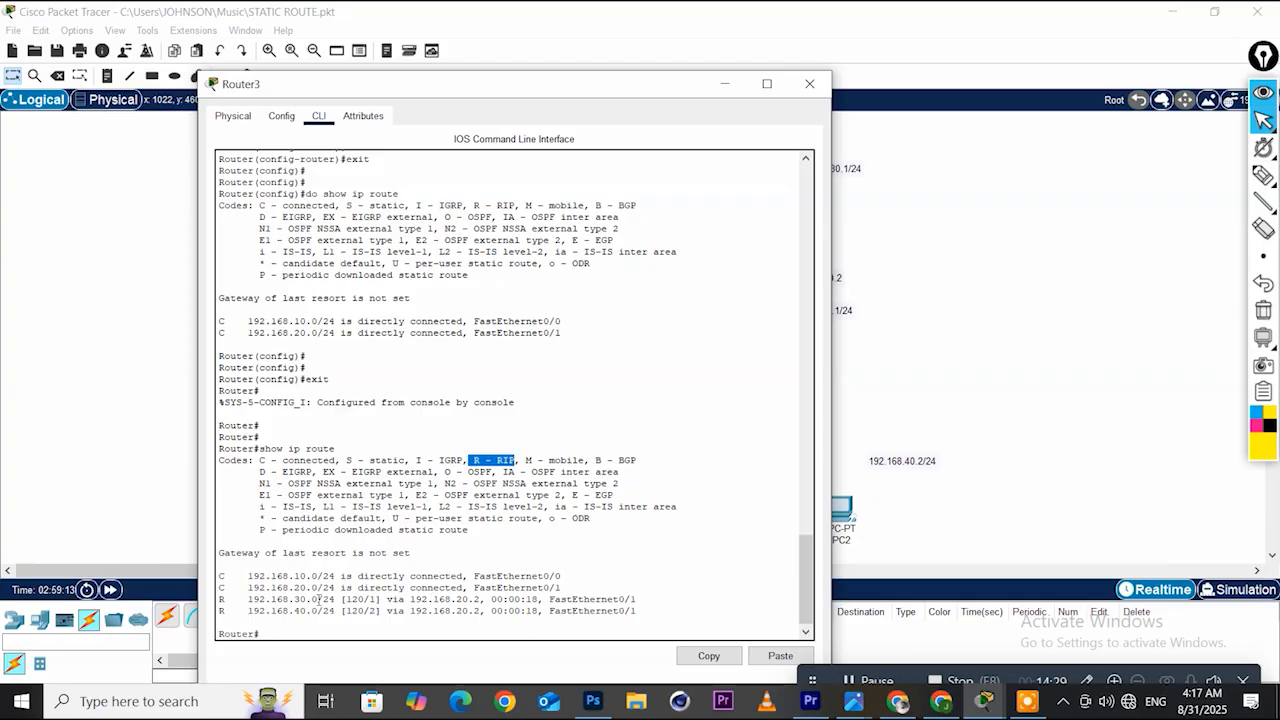
Highlight the RIP-learned routes at the end of Router3's routing table and close its window
{"action": "left_click_drag", "start_coordinate": [636, 610], "coordinate": [504, 599]}
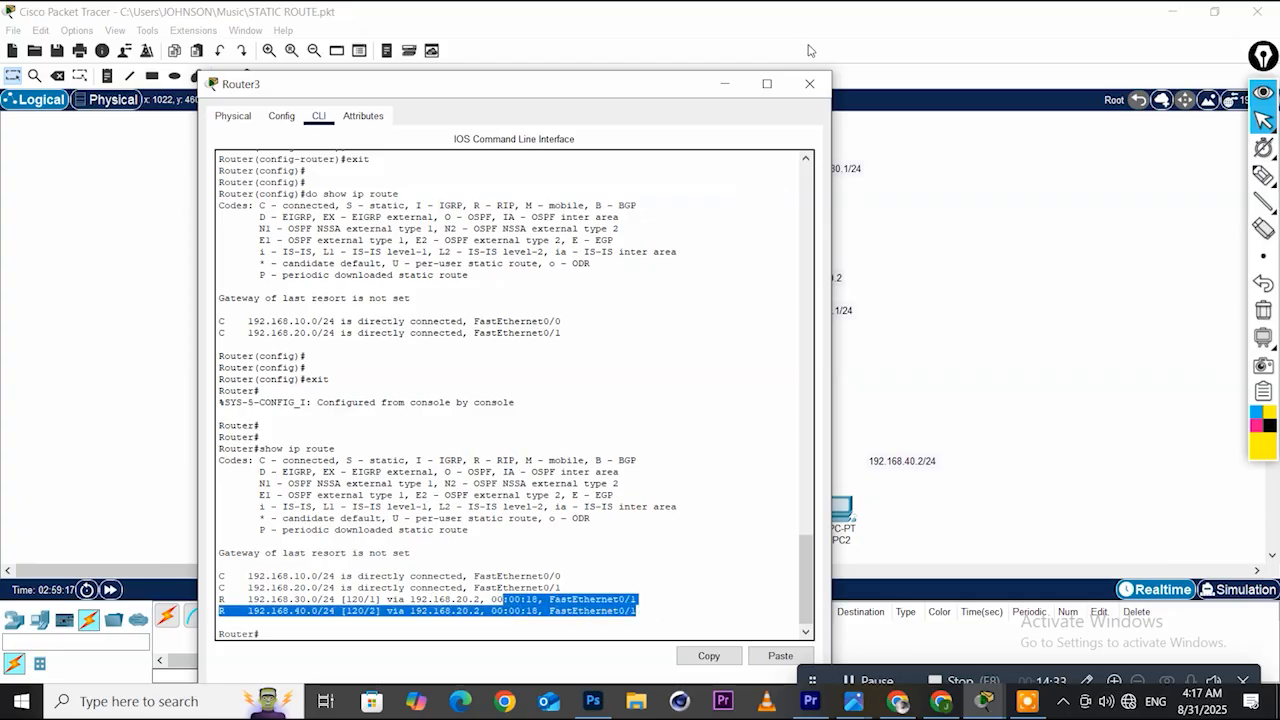
{"action": "left_click", "coordinate": [809, 83]}
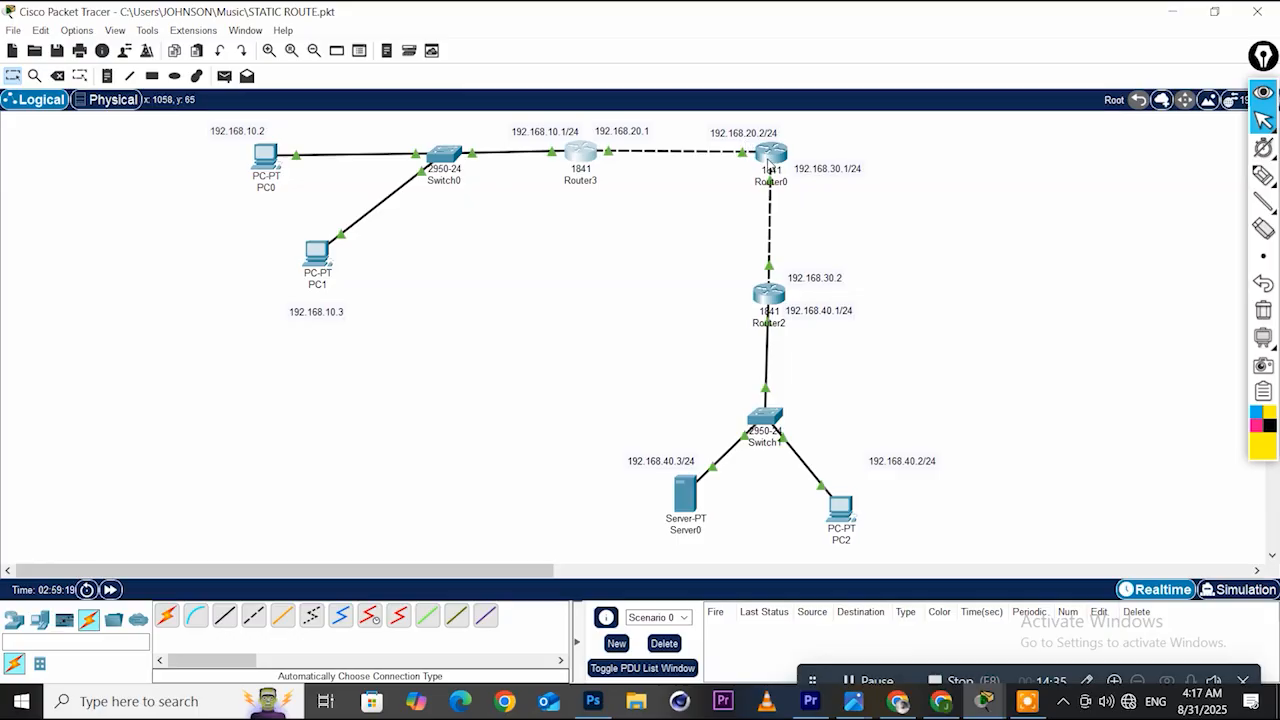
Exit RIP configuration mode on Router0 and display its routing table with do show ip route
{"action": "left_click", "coordinate": [770, 165]}
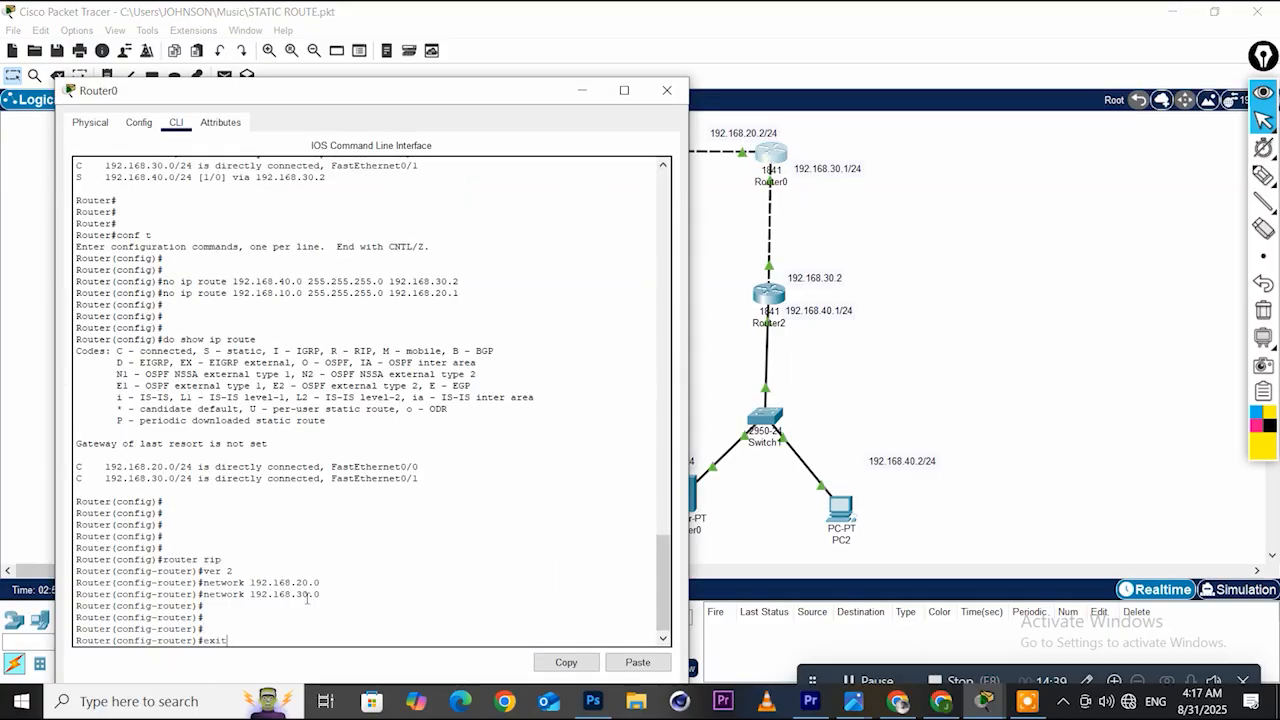
{"action": "key", "text": "Return"}
{"action": "key", "text": "Return"}
{"action": "key", "text": "Return"}
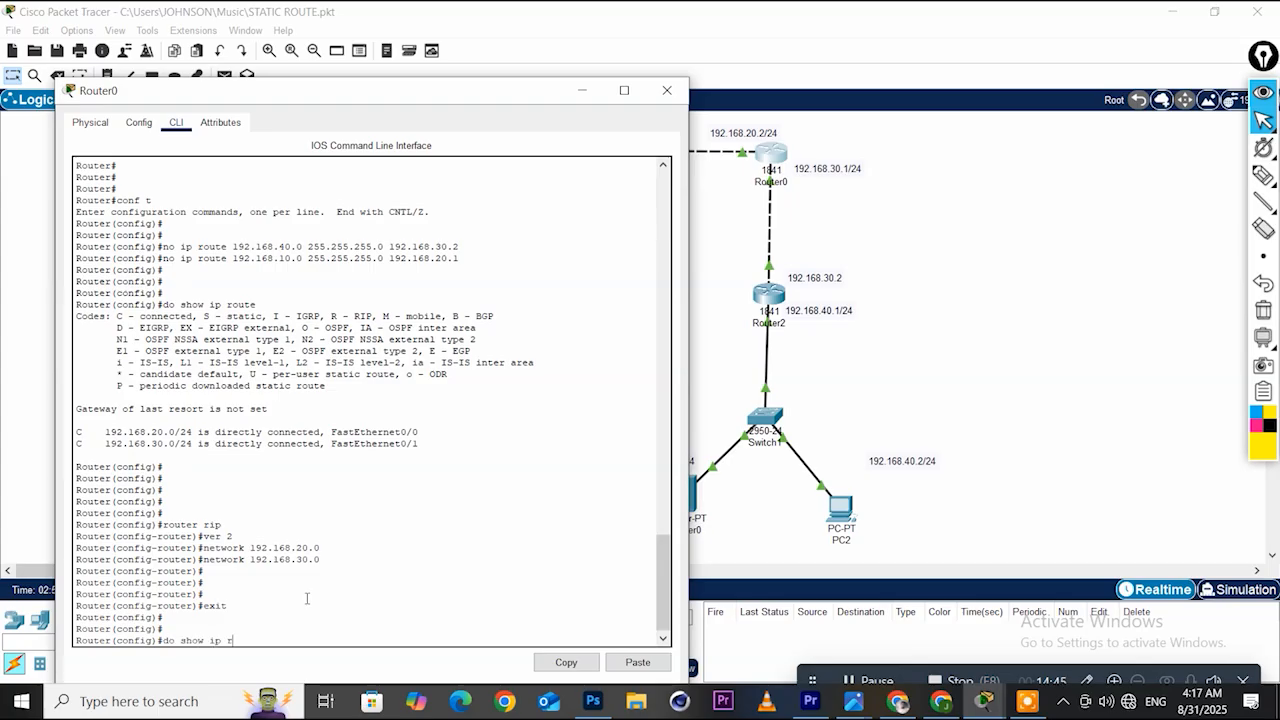
{"action": "type", "text": "te"}
{"action": "key", "text": "Return"}
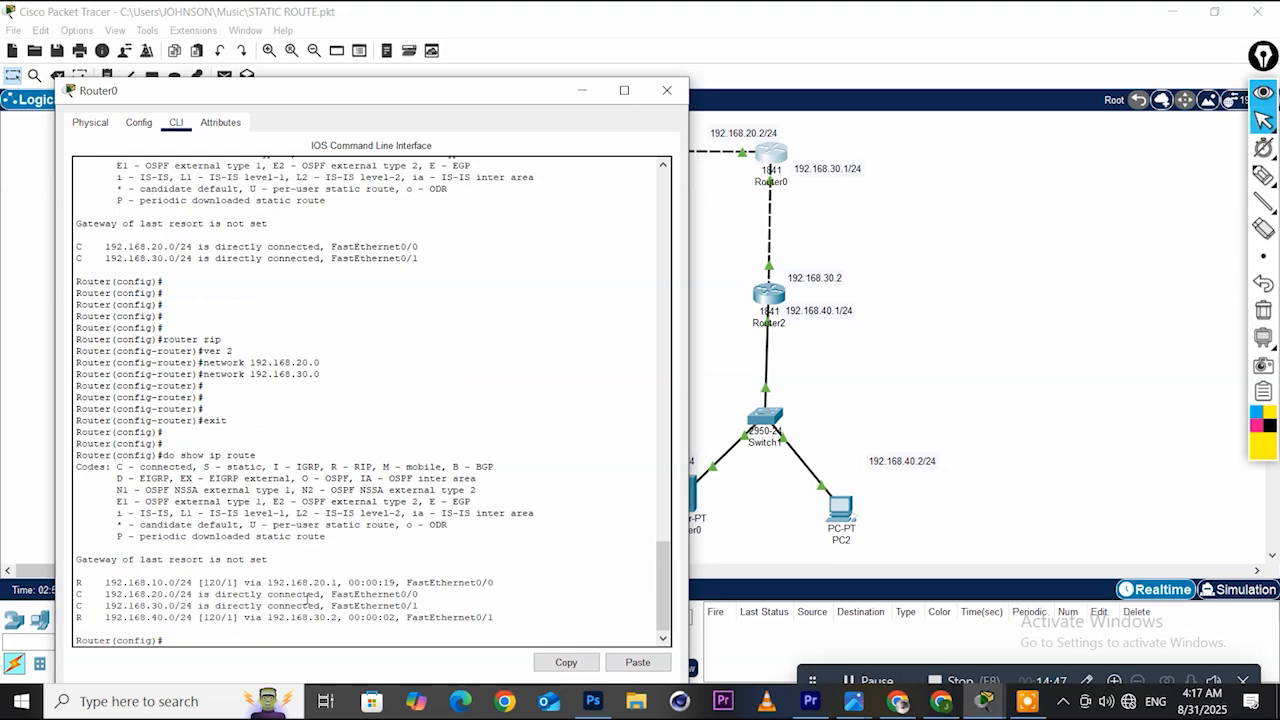
Examine the routes in Router0's table against the topology addresses, and close the router's window
{"action": "left_click", "coordinate": [162, 608]}
{"action": "left_click_drag", "start_coordinate": [165, 619], "coordinate": [151, 582]}
{"action": "left_click_drag", "start_coordinate": [340, 98], "coordinate": [345, 226]}
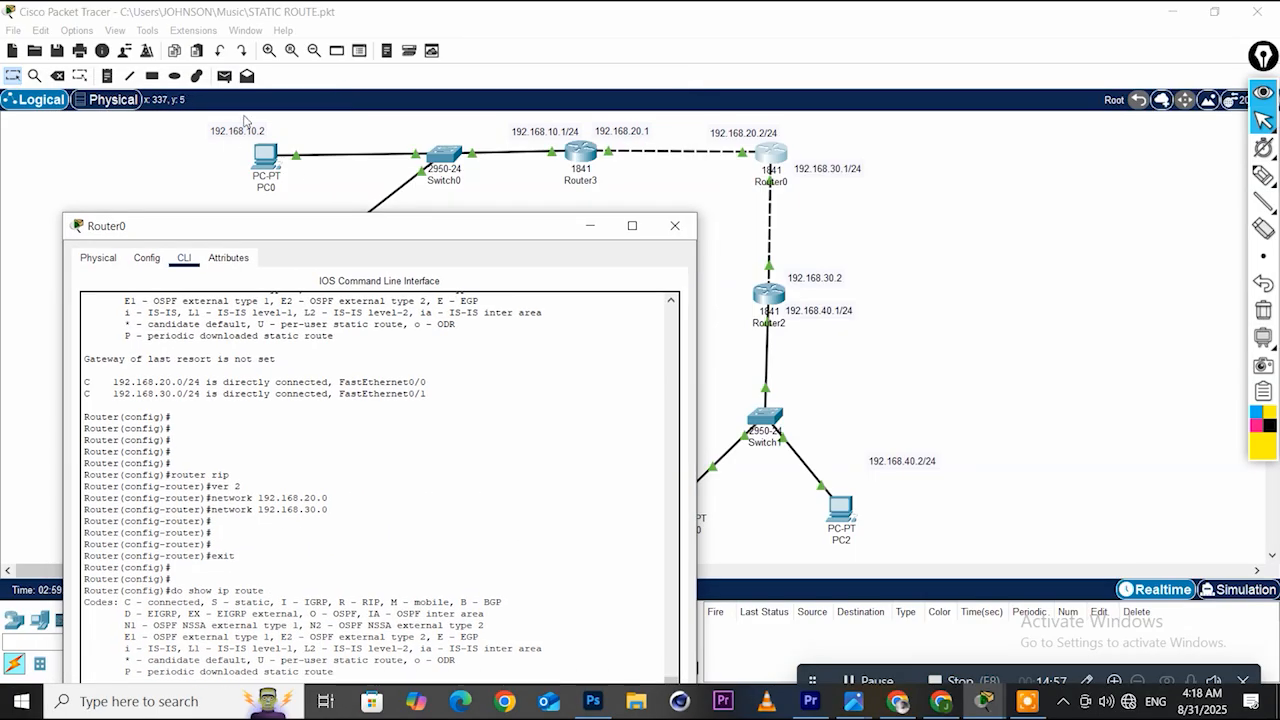
{"action": "left_click", "coordinate": [675, 228]}
Exit configuration mode on Router2 and review its routing table against the topology with show ip route
{"action": "left_click", "coordinate": [768, 293]}
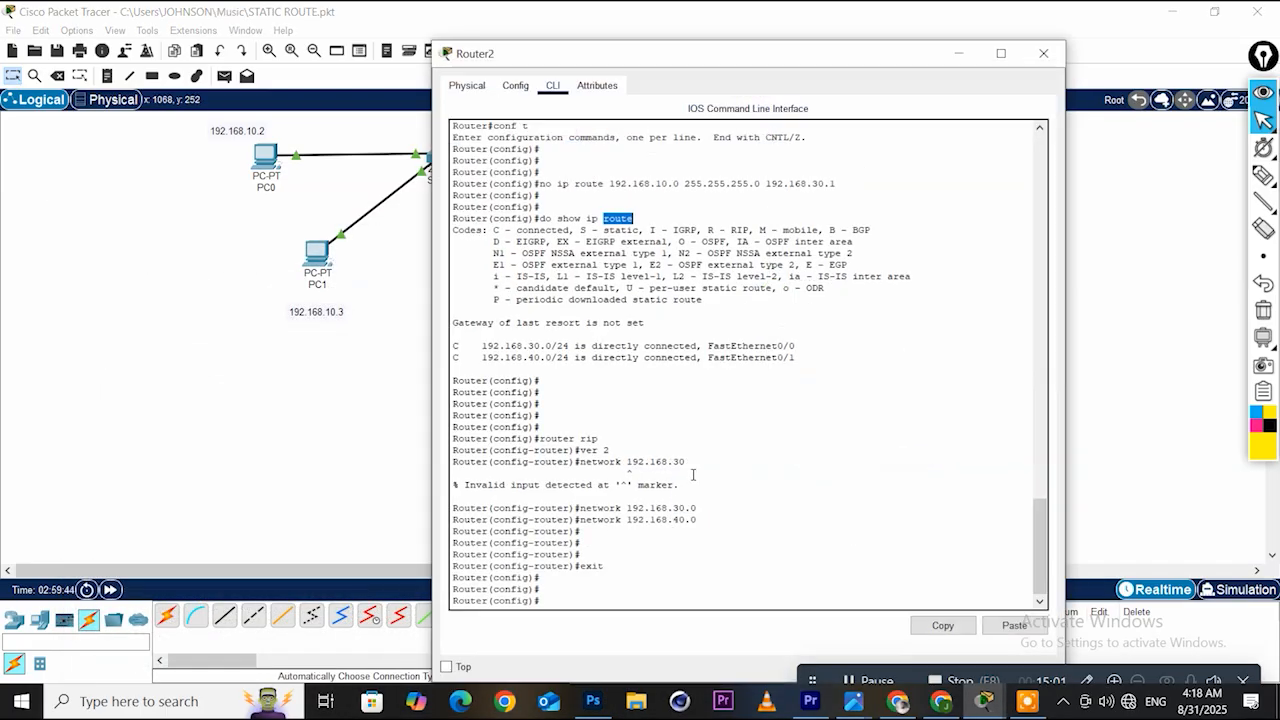
{"action": "left_click", "coordinate": [572, 597]}
{"action": "key", "text": "Return"}
{"action": "key", "text": "Return"}
{"action": "key", "text": "Return"}
{"action": "key", "text": "Return"}
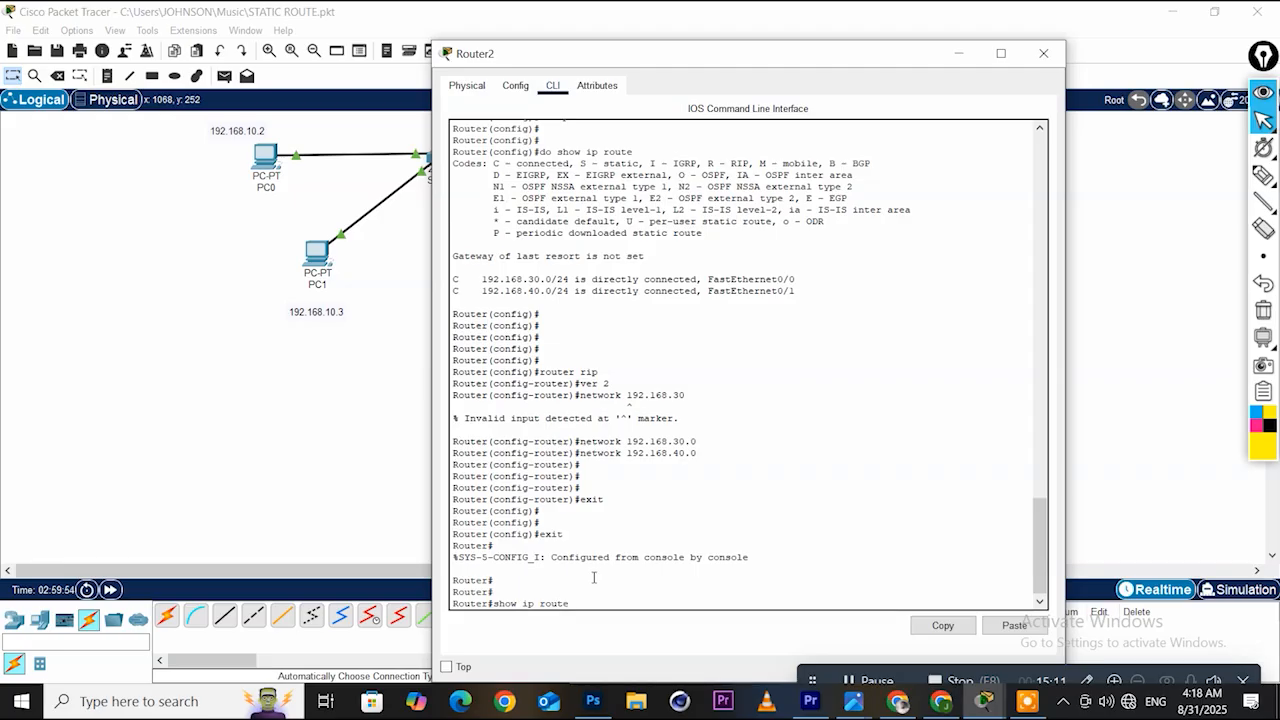
{"action": "type", "text": "show ip route"}
{"action": "key", "text": "Return"}
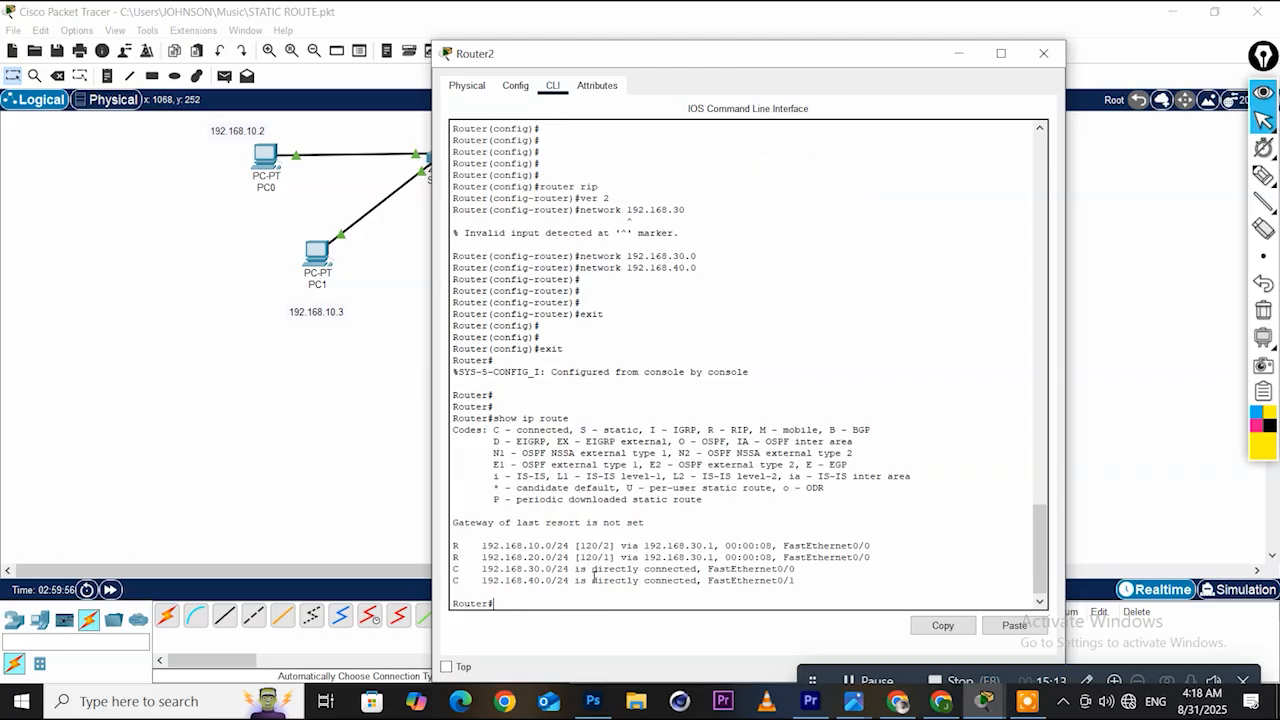
{"action": "left_click_drag", "start_coordinate": [819, 70], "coordinate": [440, 94]}
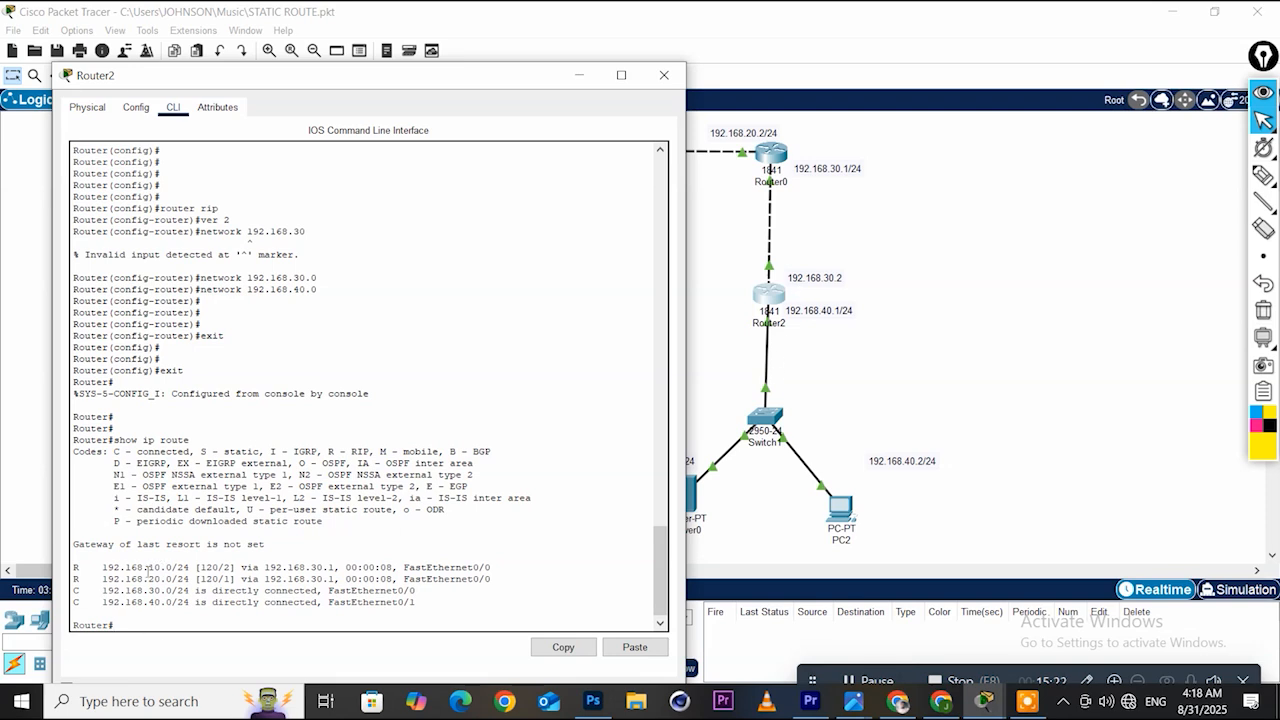
{"action": "left_click", "coordinate": [664, 75]}
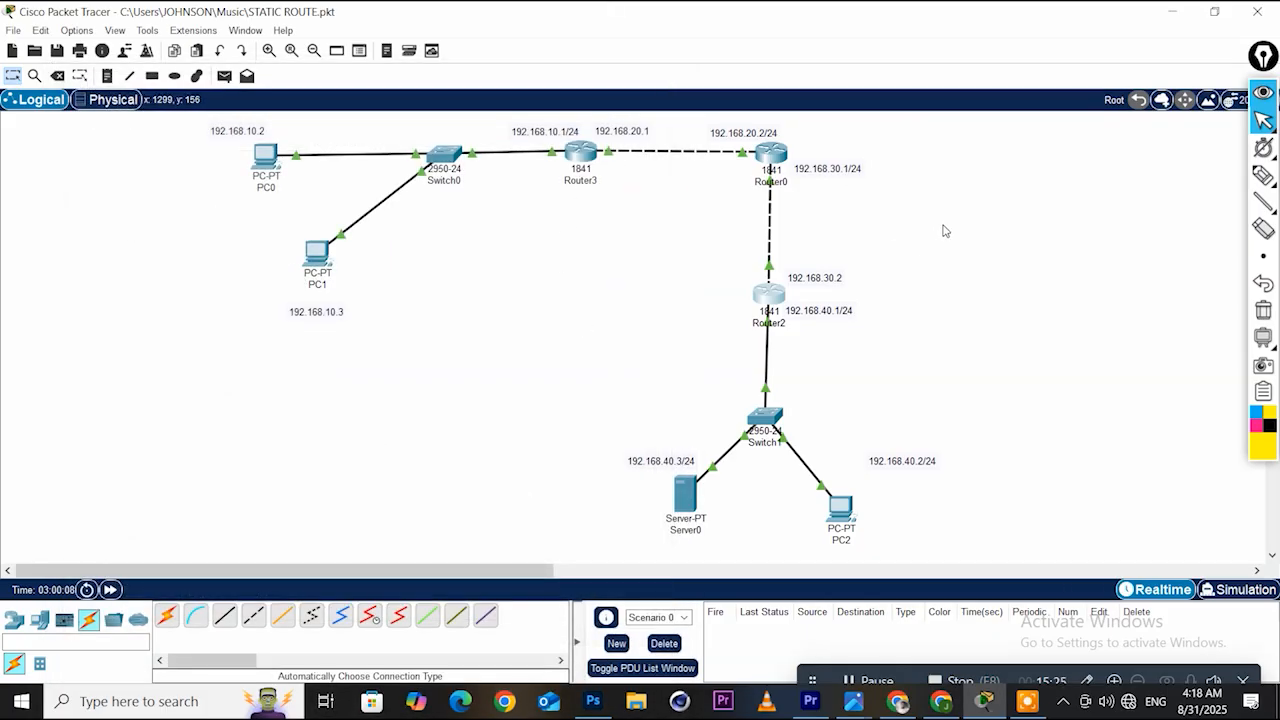
Ping 192.168.40.2 from PC0's Command Prompt to test connectivity to PC2, and close PC0's window
{"action": "left_click", "coordinate": [266, 156]}
{"action": "left_click_drag", "start_coordinate": [858, 66], "coordinate": [374, 85]}
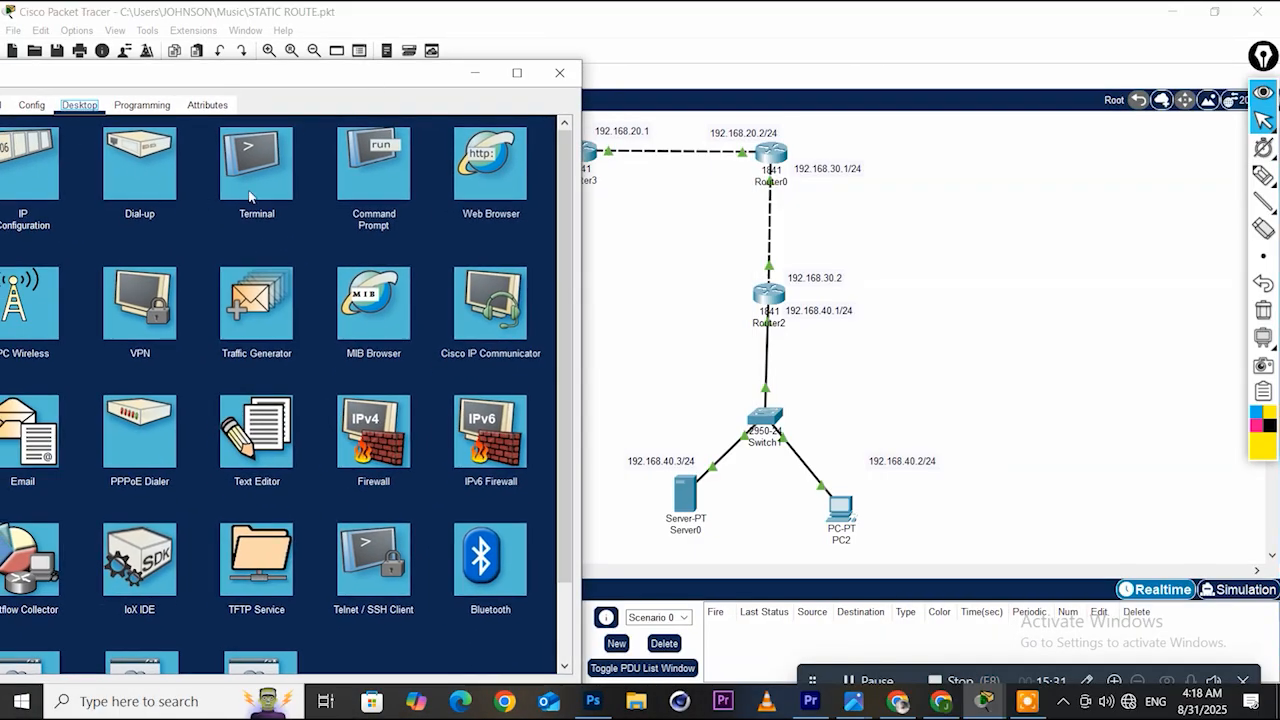
{"action": "left_click", "coordinate": [361, 174]}
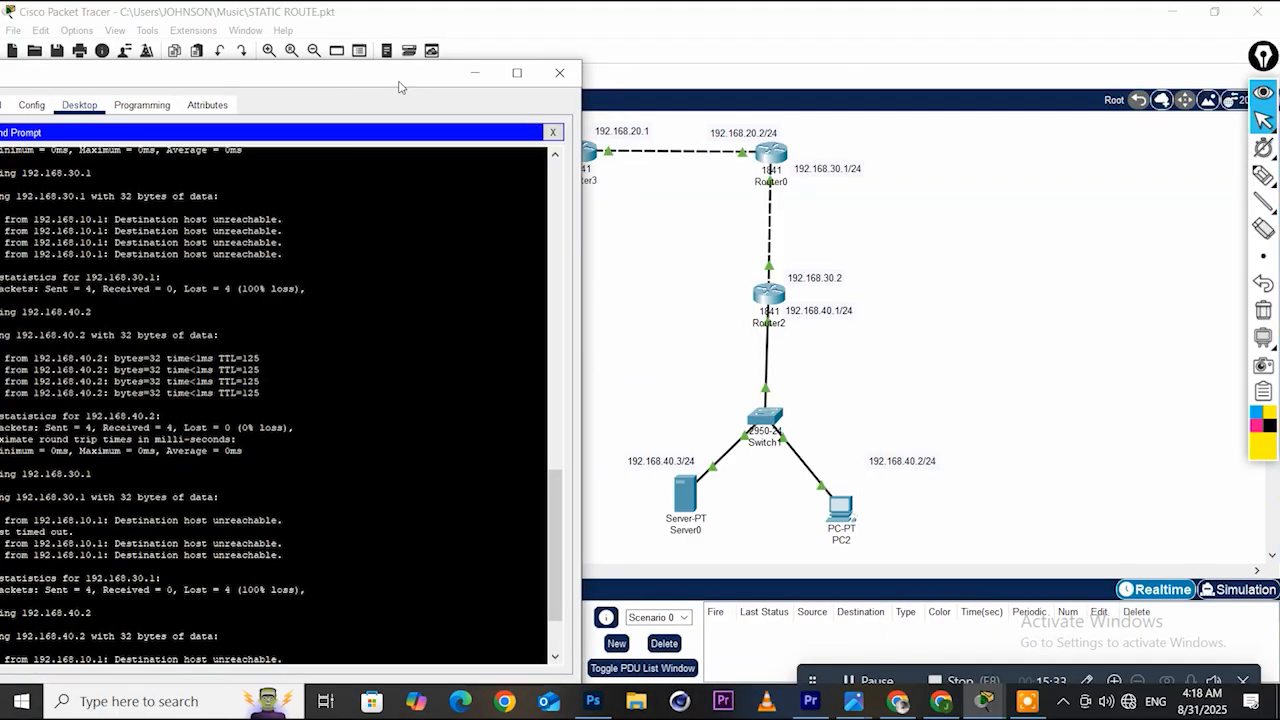
{"action": "left_click_drag", "start_coordinate": [386, 66], "coordinate": [496, 21]}
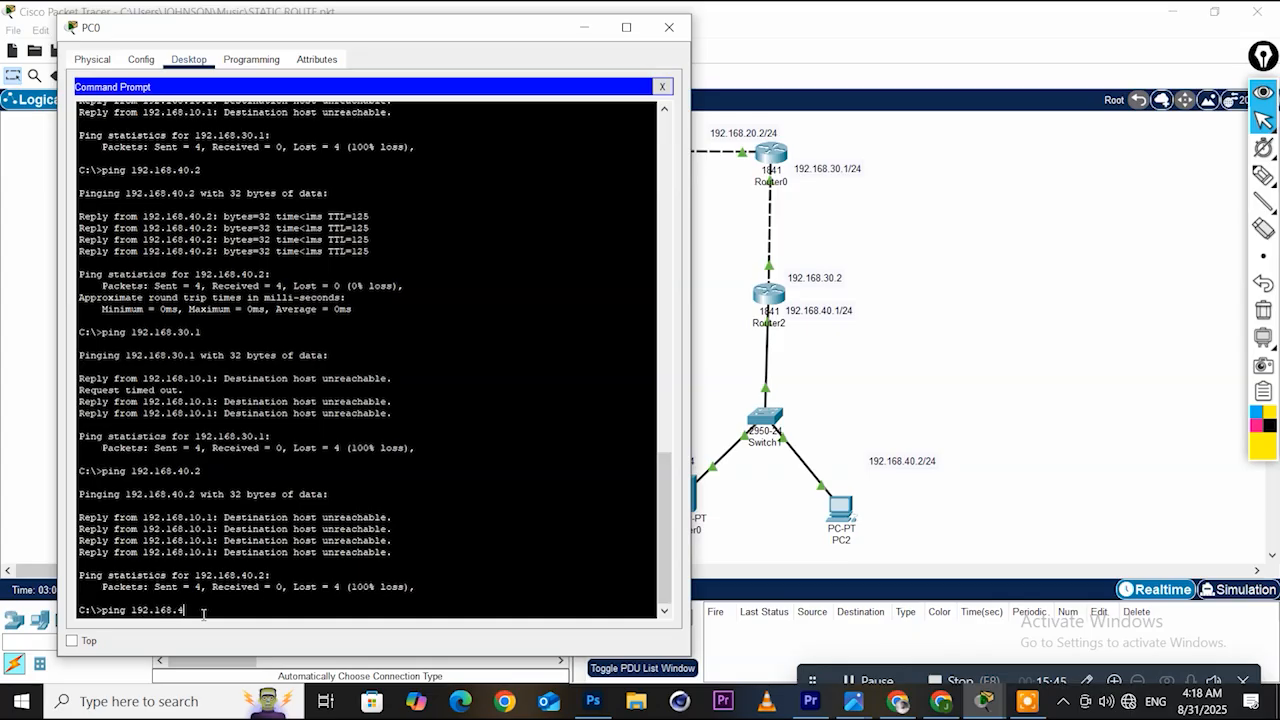
{"action": "key", "text": "Return"}
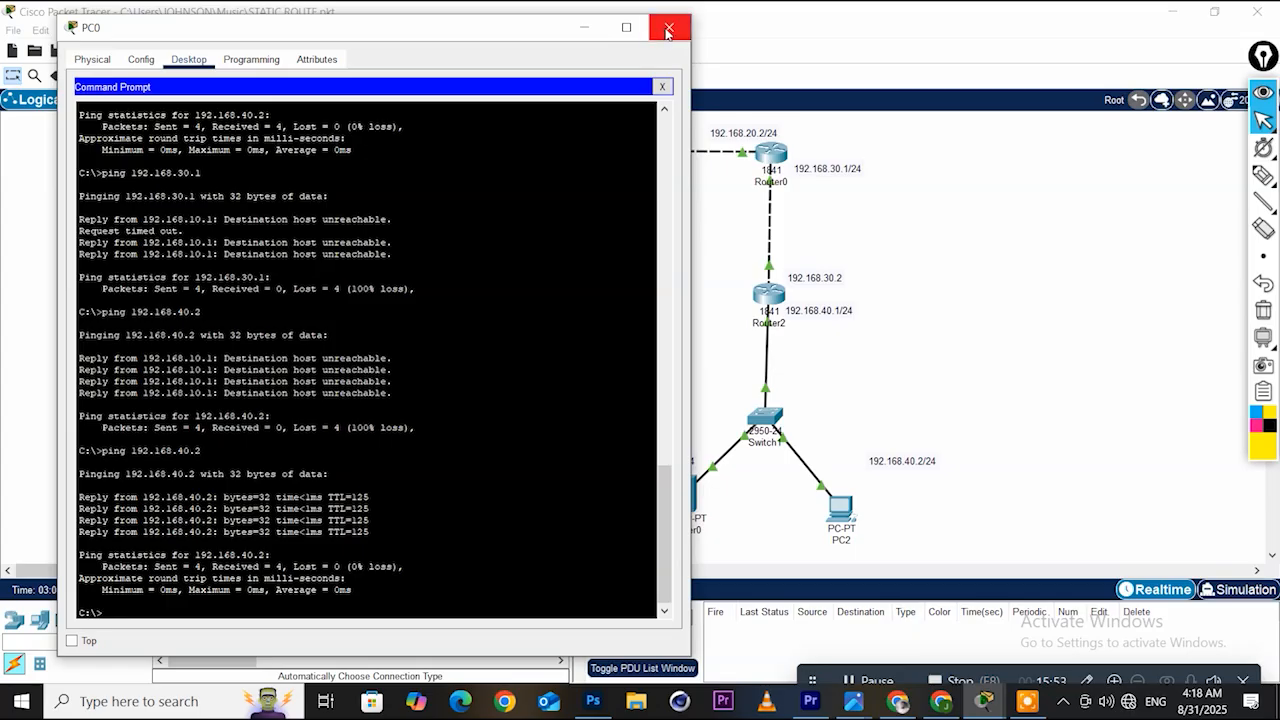
{"action": "left_click", "coordinate": [667, 29]}
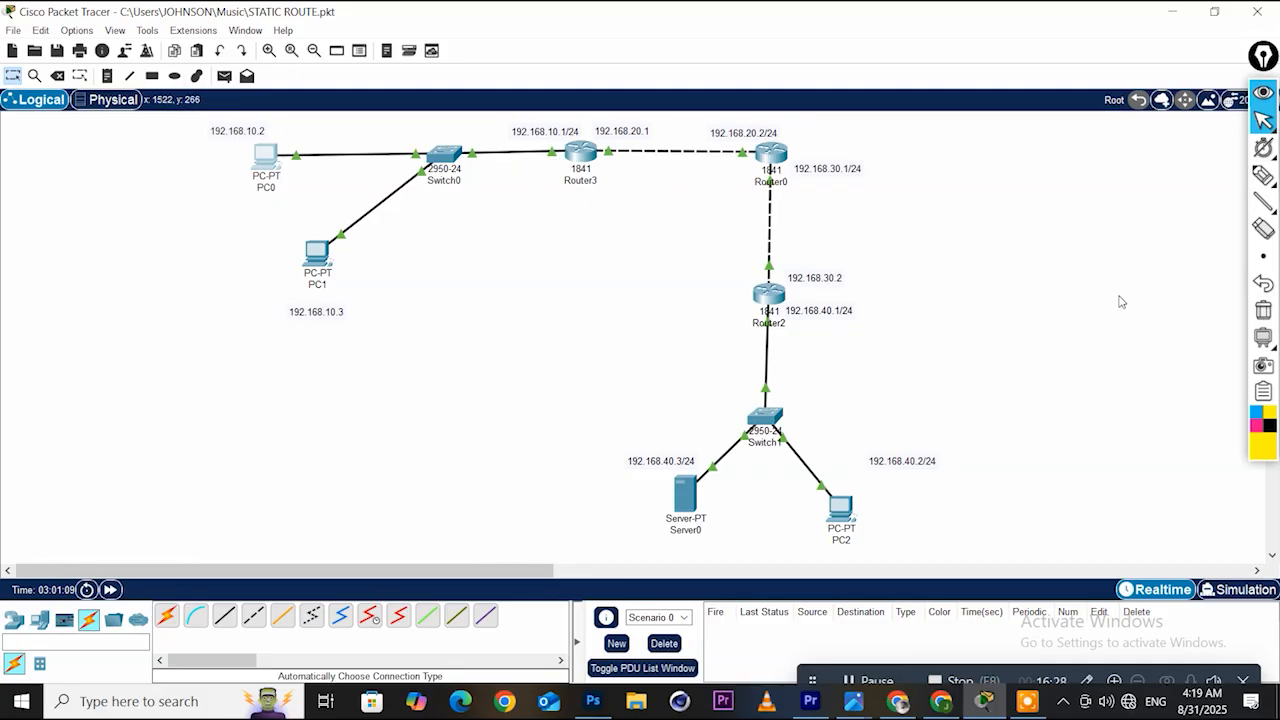
Circle Router3 in yellow, sketch arrows in both directions between it and Router0, and clear the annotations
{"action": "mouse_move", "coordinate": [1270, 142]}
{"action": "left_click", "coordinate": [1263, 175]}
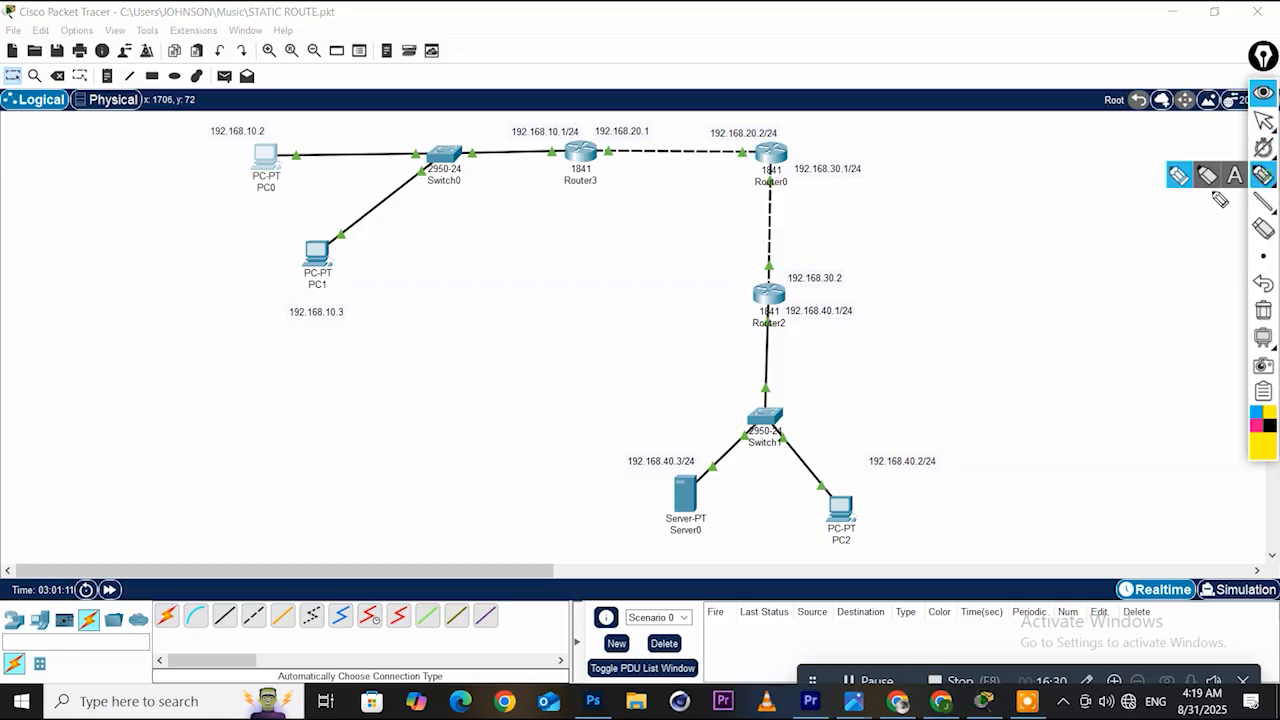
{"action": "mouse_move", "coordinate": [571, 129]}
{"action": "left_mouse_down"}
{"action": "mouse_move", "coordinate": [557, 209]}
{"action": "mouse_move", "coordinate": [634, 131]}
{"action": "mouse_move", "coordinate": [589, 117]}
{"action": "left_mouse_up"}
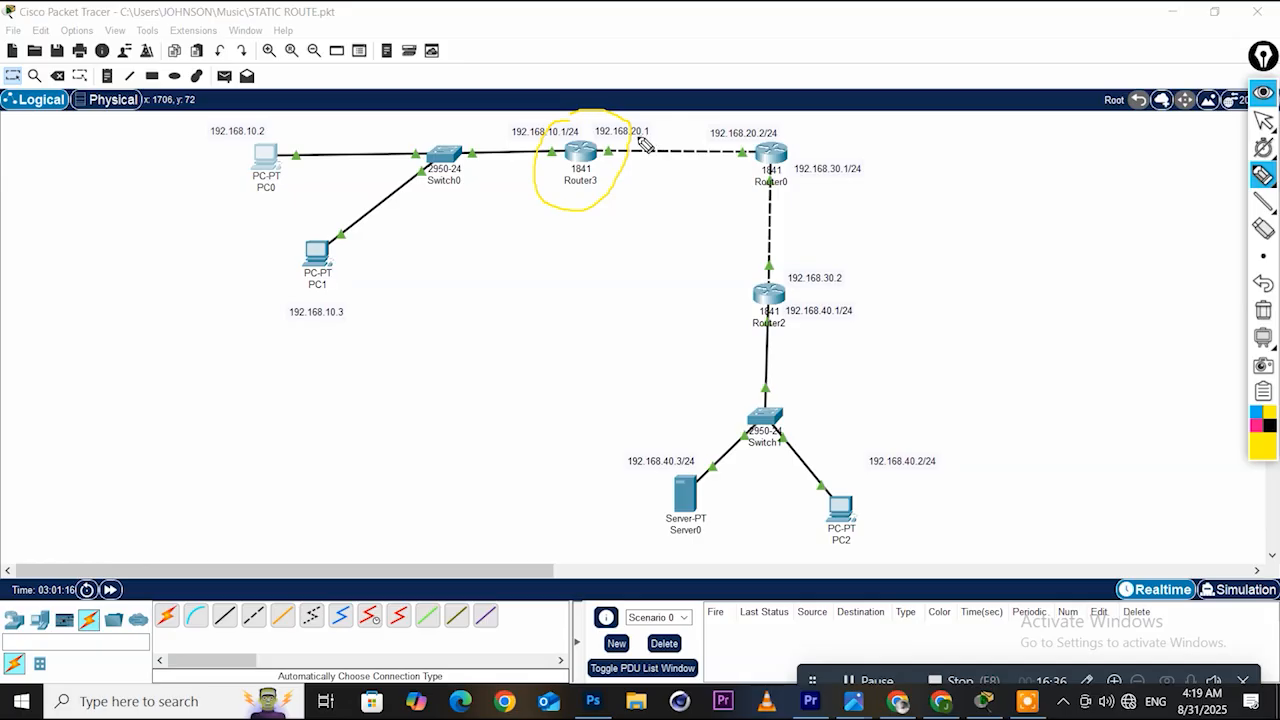
{"action": "left_click_drag", "start_coordinate": [630, 173], "coordinate": [755, 177]}
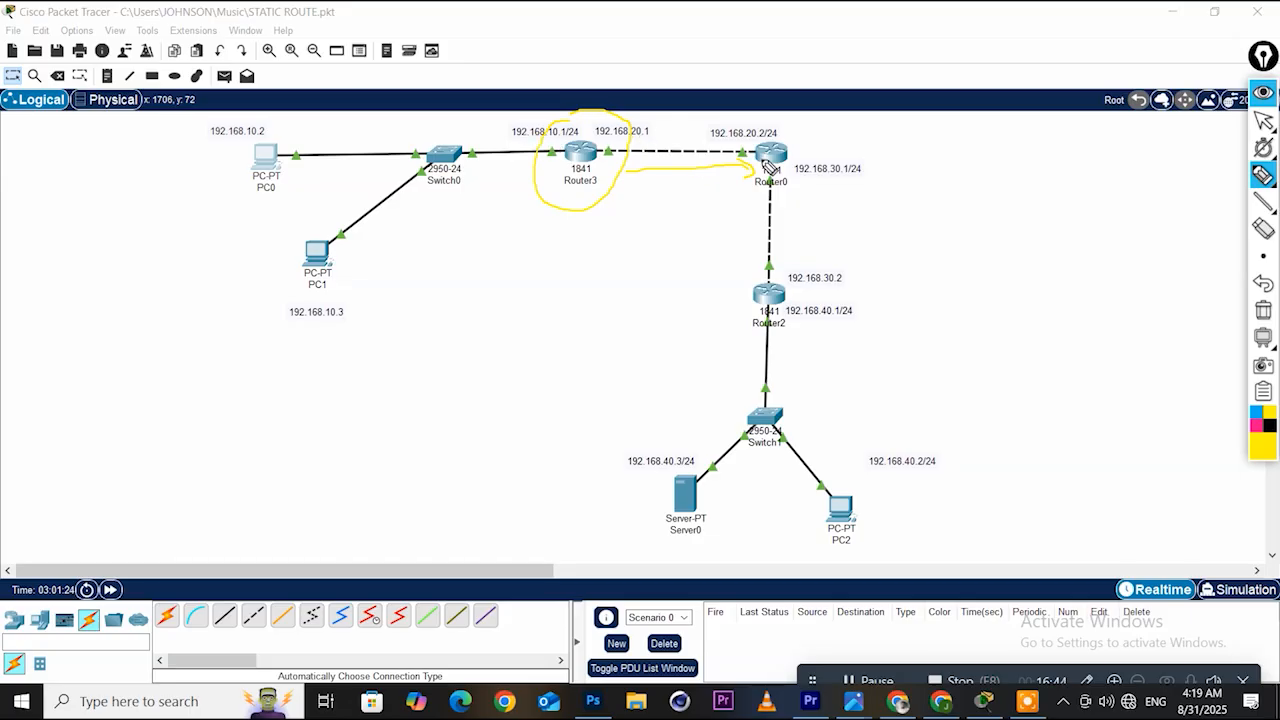
{"action": "mouse_move", "coordinate": [779, 150]}
{"action": "left_mouse_down"}
{"action": "mouse_move", "coordinate": [675, 129]}
{"action": "mouse_move", "coordinate": [657, 139]}
{"action": "left_mouse_up"}
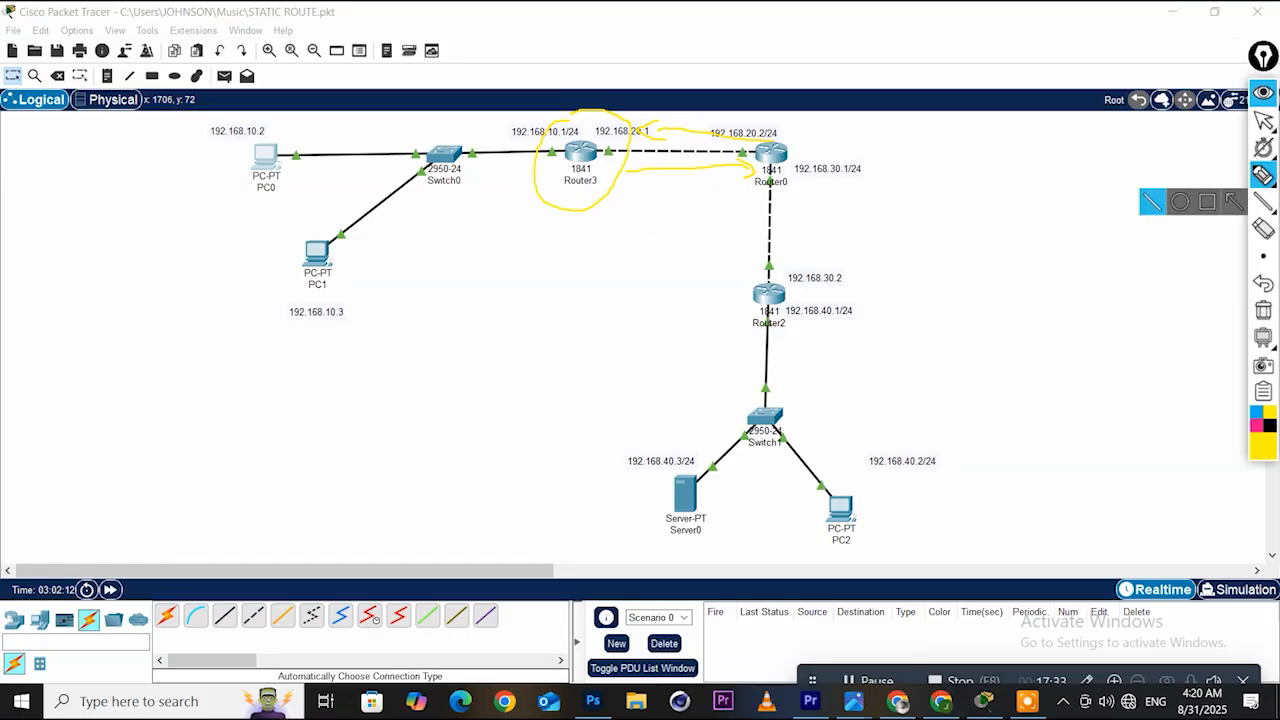
{"action": "mouse_move", "coordinate": [1272, 205]}
{"action": "left_click", "coordinate": [1263, 310]}
{"action": "left_click", "coordinate": [1263, 120]}
Sketch a yellow line ending in a short crossbar beside Router0, and clear the annotation
{"action": "mouse_move", "coordinate": [1263, 148]}
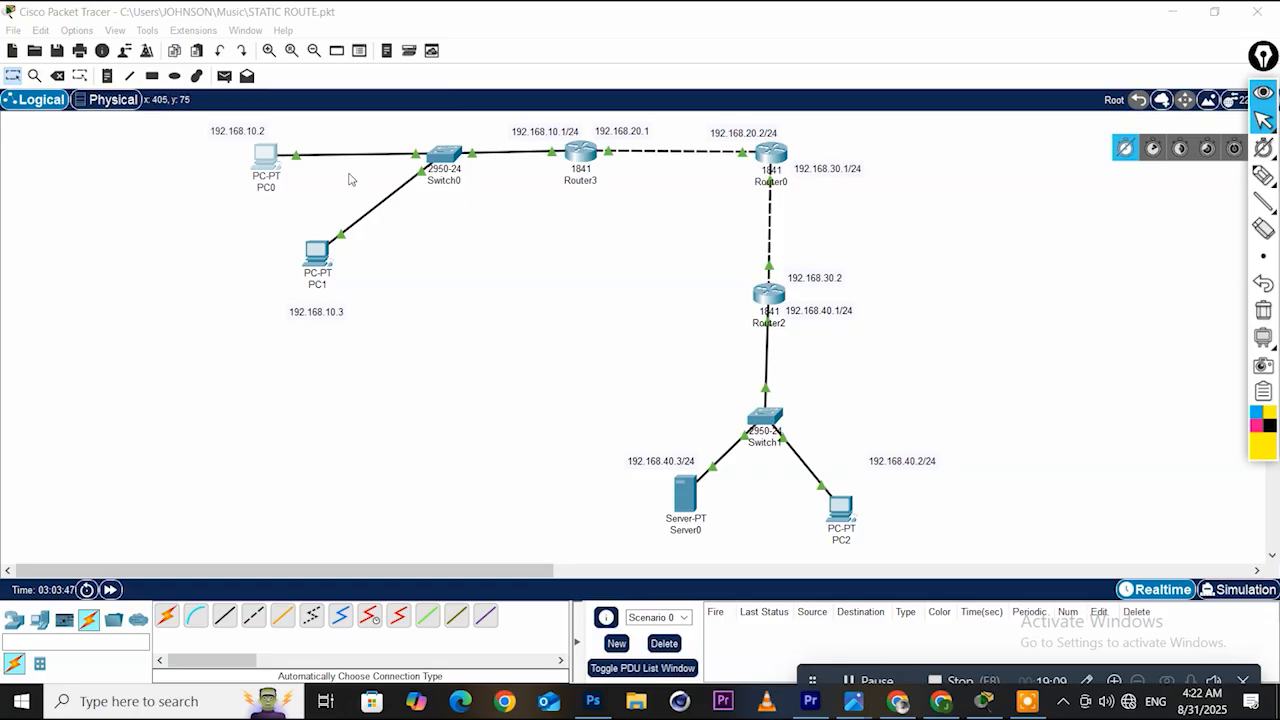
{"action": "left_click", "coordinate": [1263, 175]}
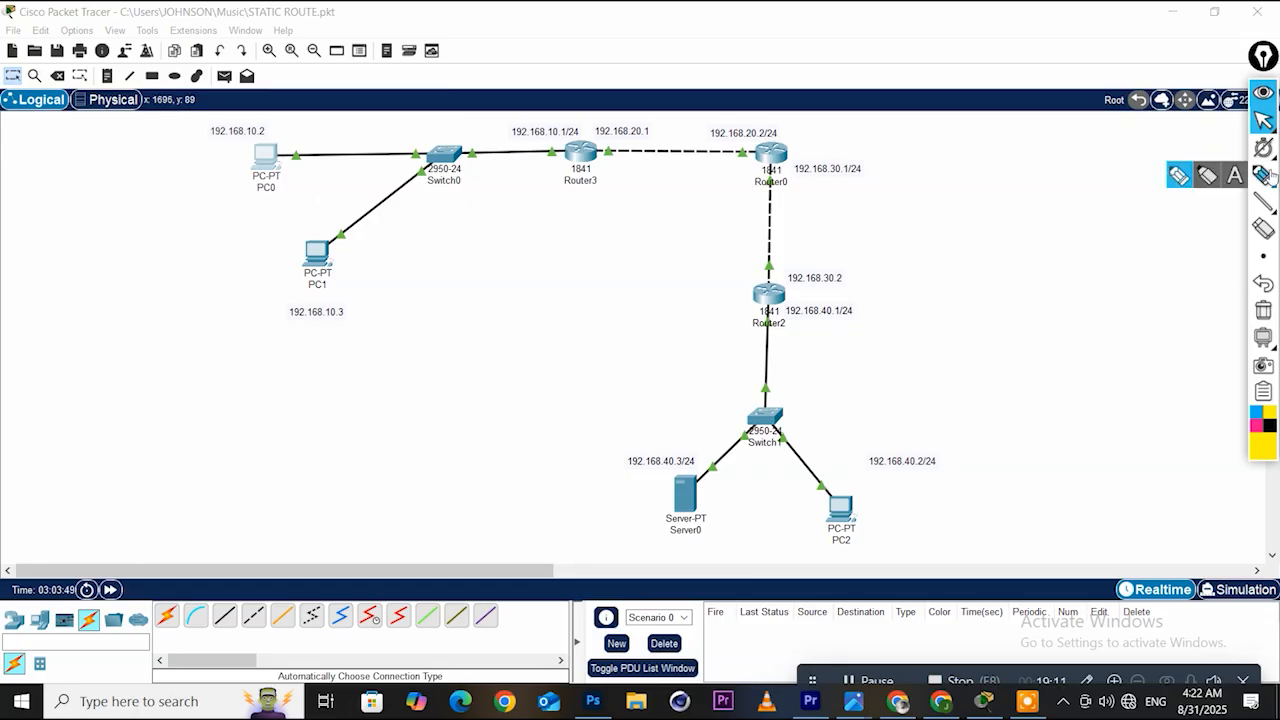
{"action": "left_click_drag", "start_coordinate": [792, 153], "coordinate": [866, 160]}
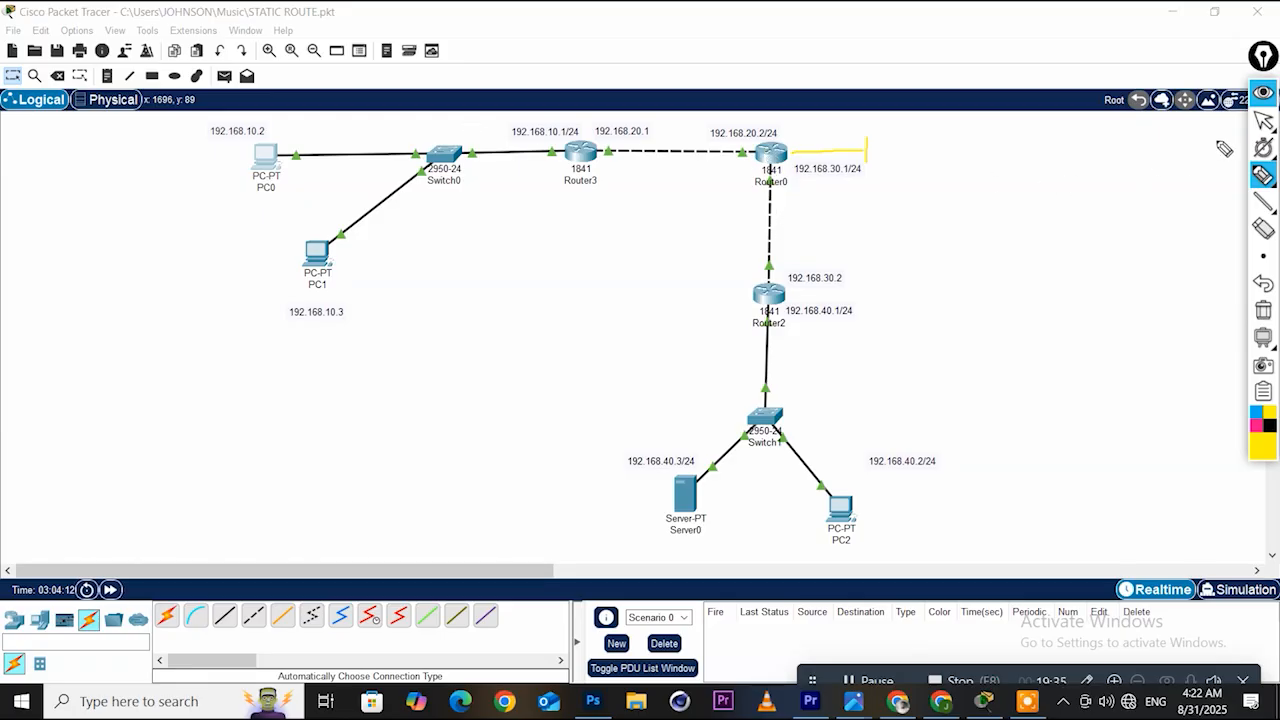
{"action": "left_click", "coordinate": [1264, 122]}
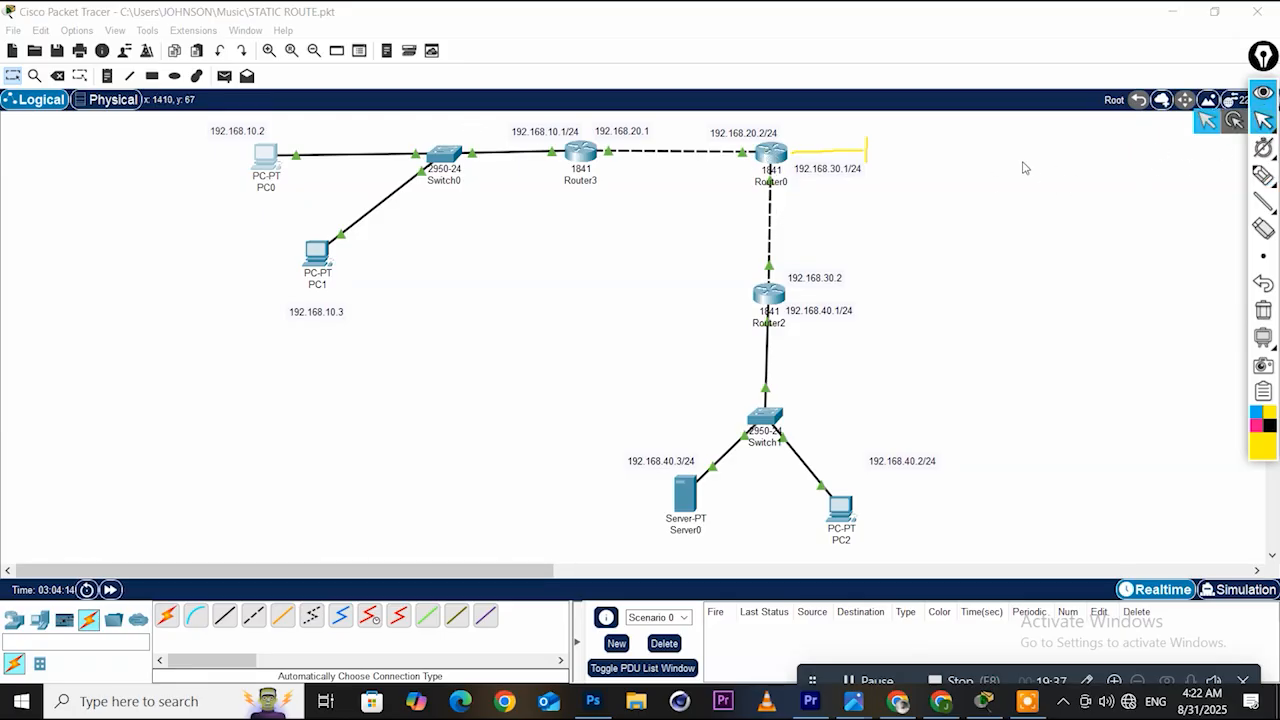
{"action": "mouse_move", "coordinate": [1266, 120]}
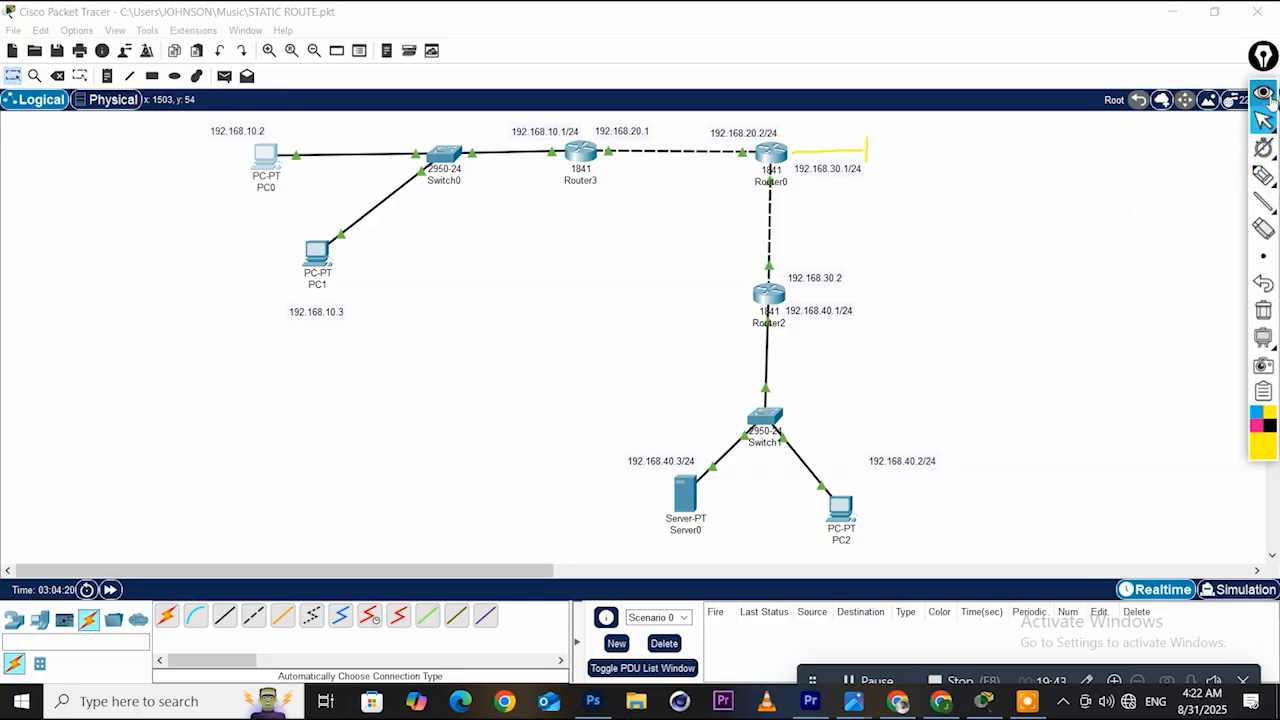
{"action": "left_click", "coordinate": [1263, 311]}
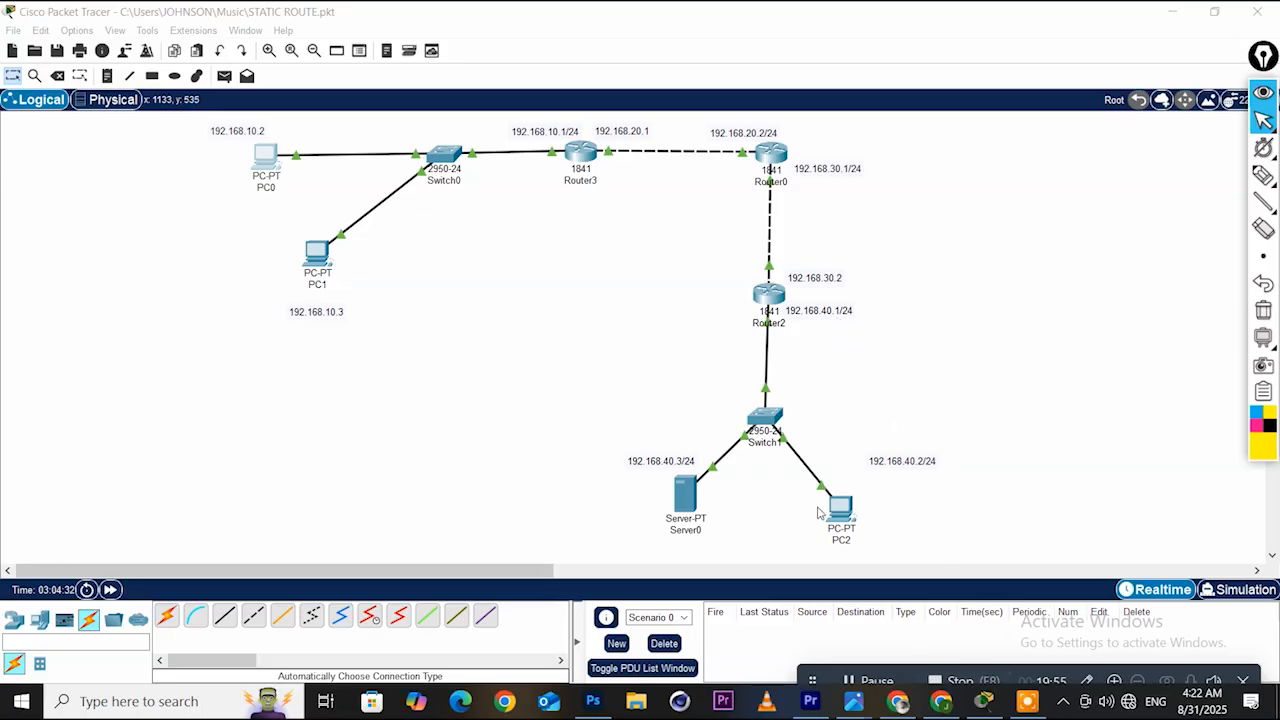
Switch to the Photos window showing STATE.jpg to view the RIP and OSPF routing comparison diagram
{"action": "mouse_move", "coordinate": [893, 700]}
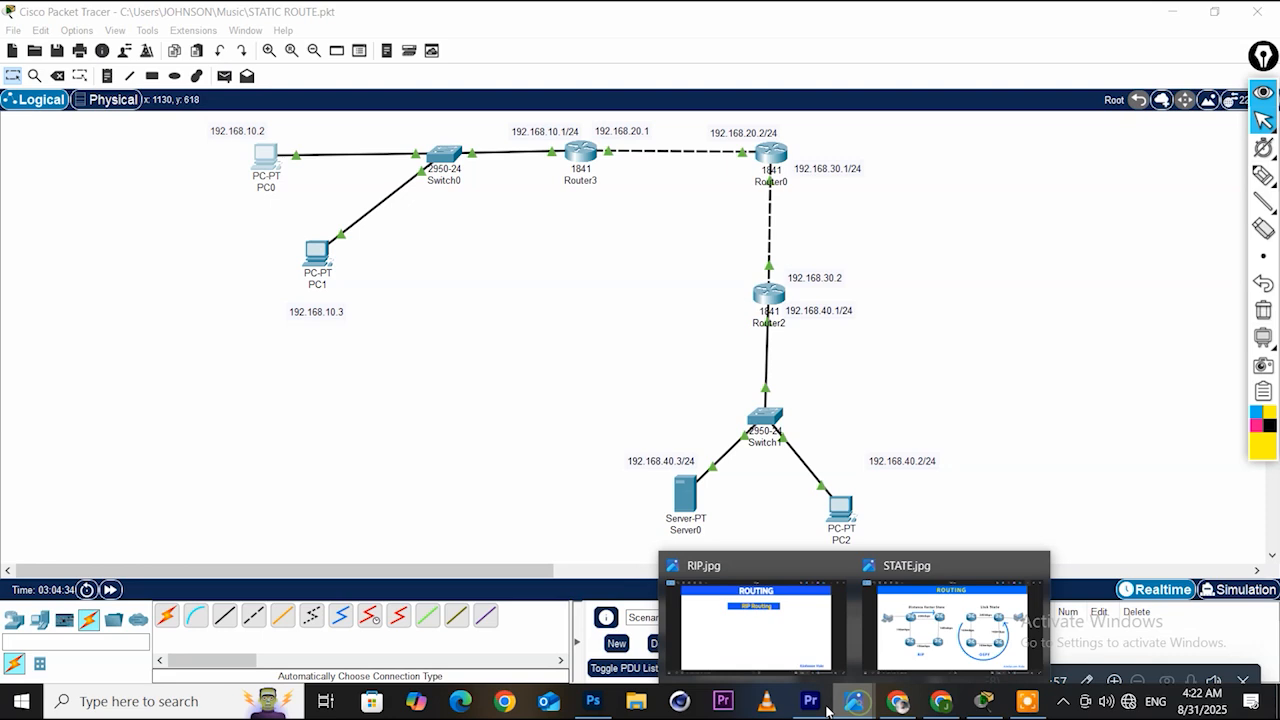
{"action": "left_click", "coordinate": [932, 638]}
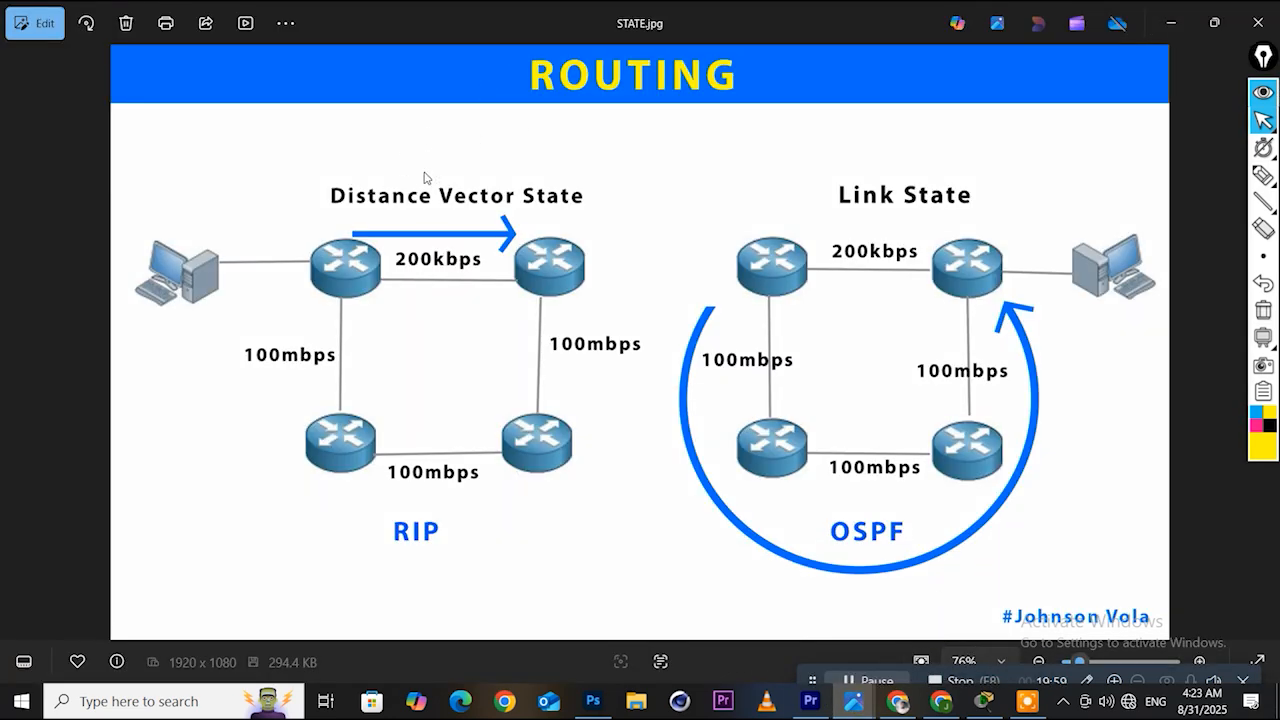